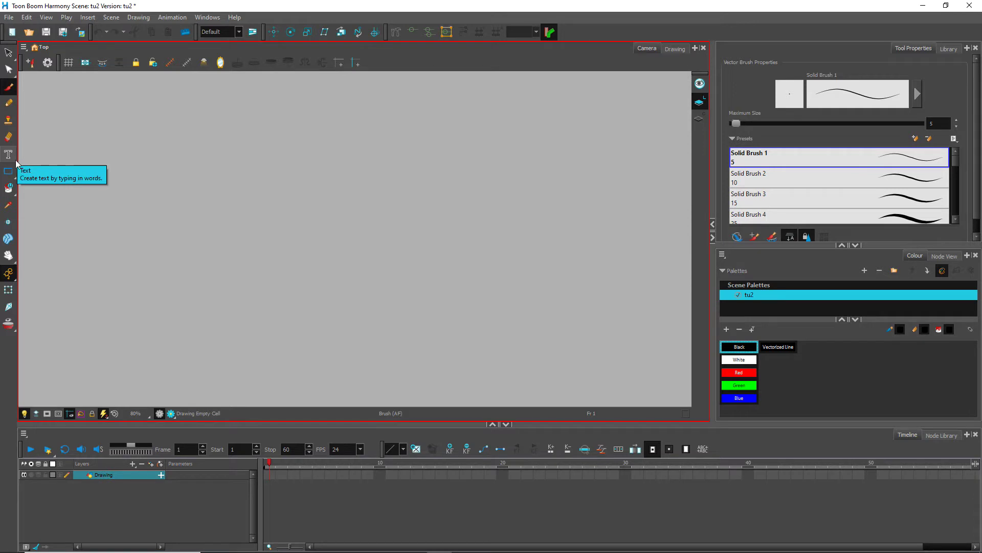
Choose the image "40 Desenhos de Os Simpsons para Pintar_Colorir" from the anh folder in Downloads as the image to import.
click(9, 17)
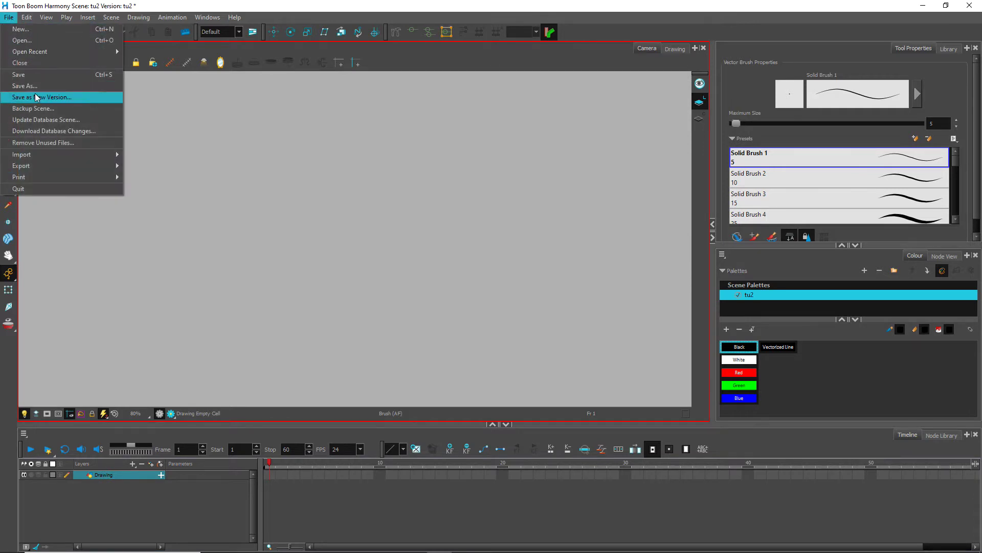
mouse_move(115, 154)
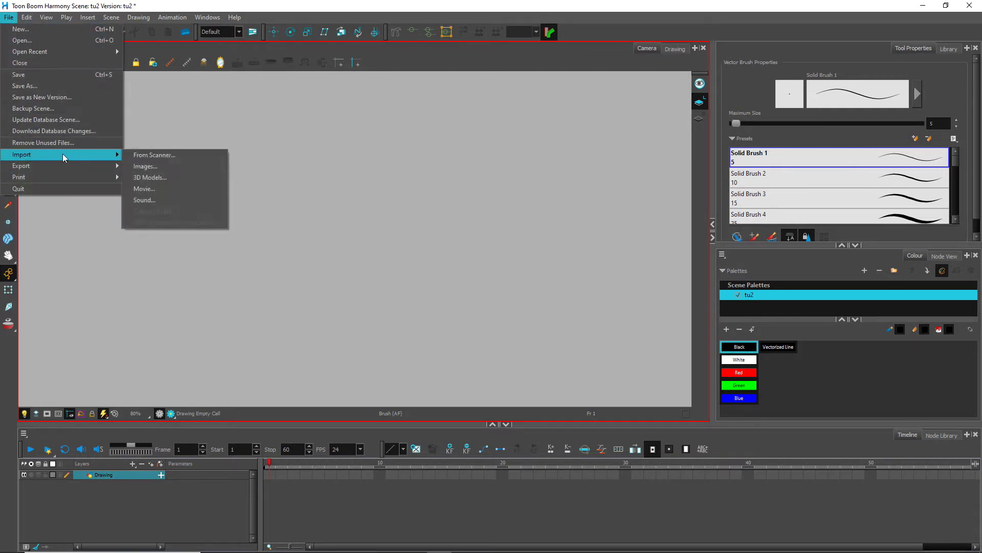
click(148, 163)
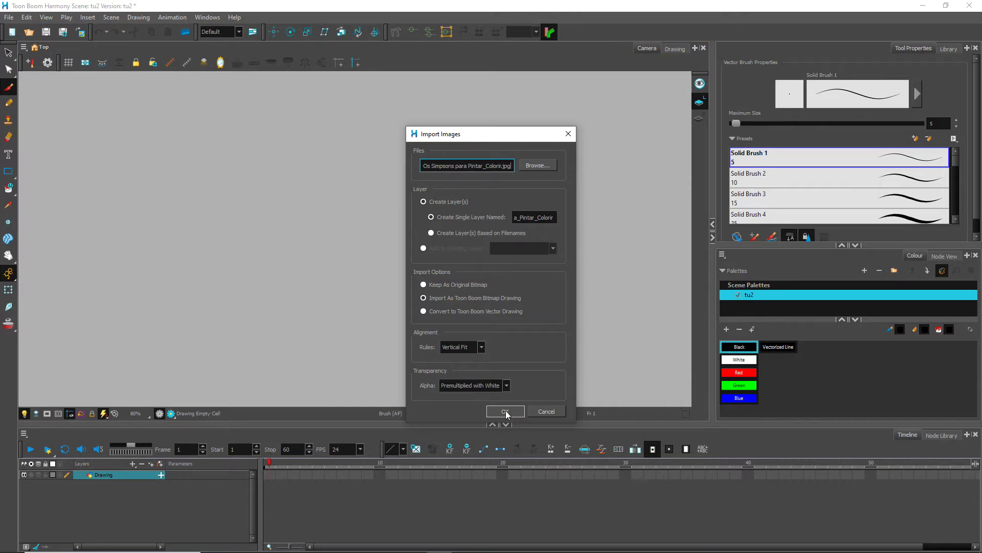
click(538, 166)
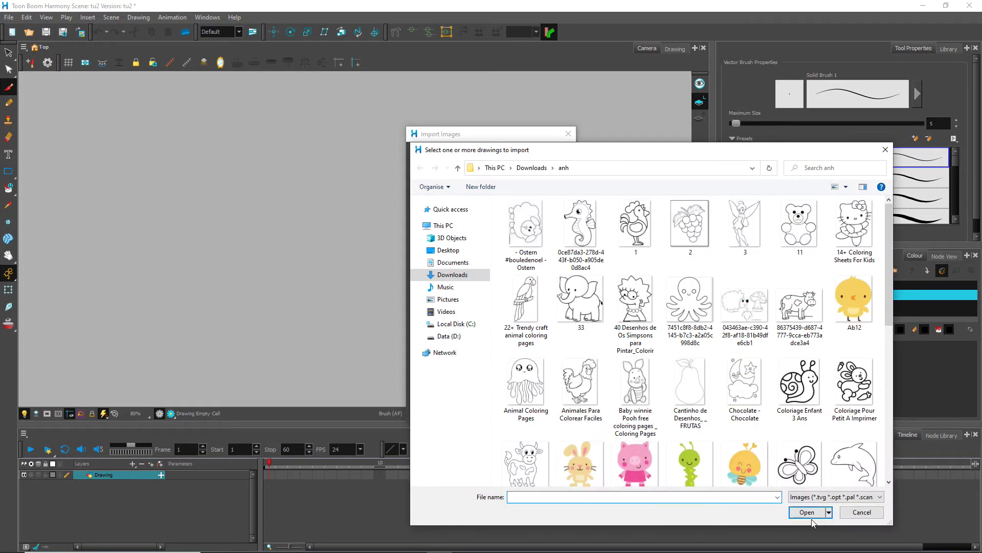
drag(621, 151, 593, 123)
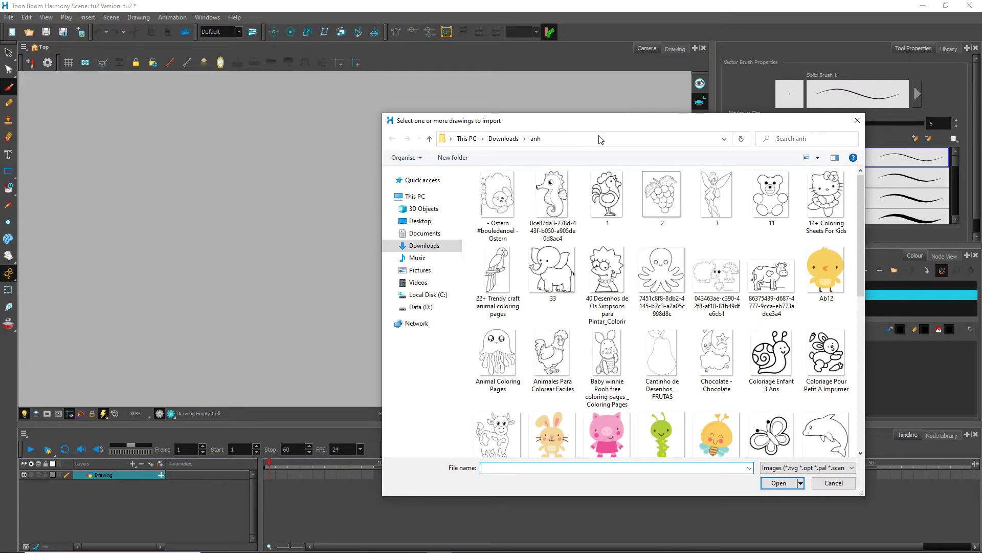
click(608, 281)
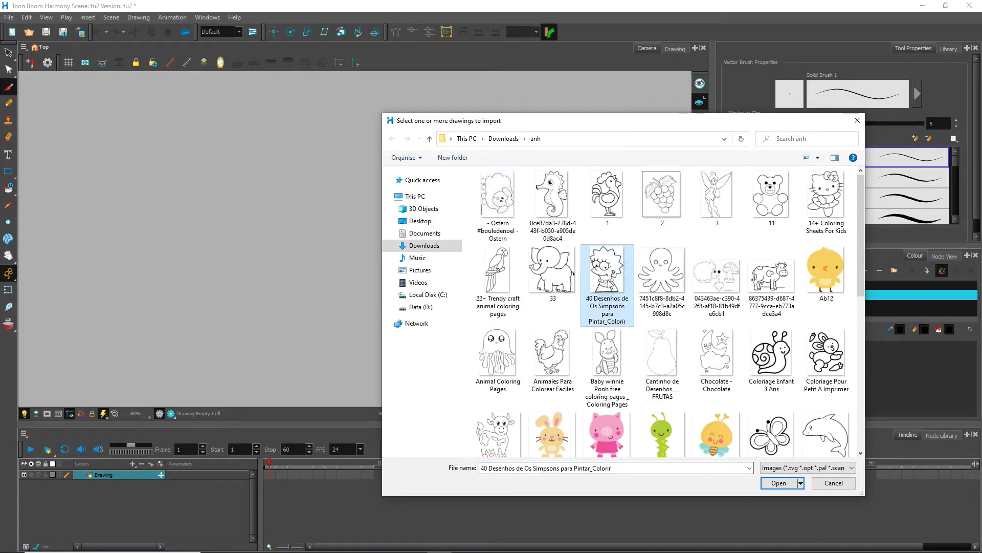
click(778, 483)
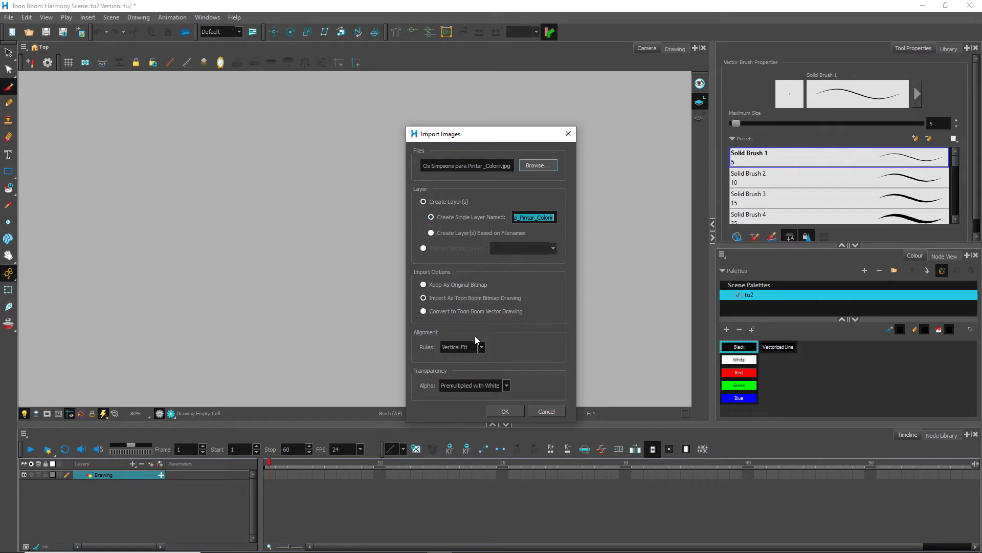
Import the chosen image onto a new single layer as a Toon Boom Bitmap Drawing with Vertical Fit alignment.
click(471, 298)
click(500, 409)
scroll(465, 340, down, 2)
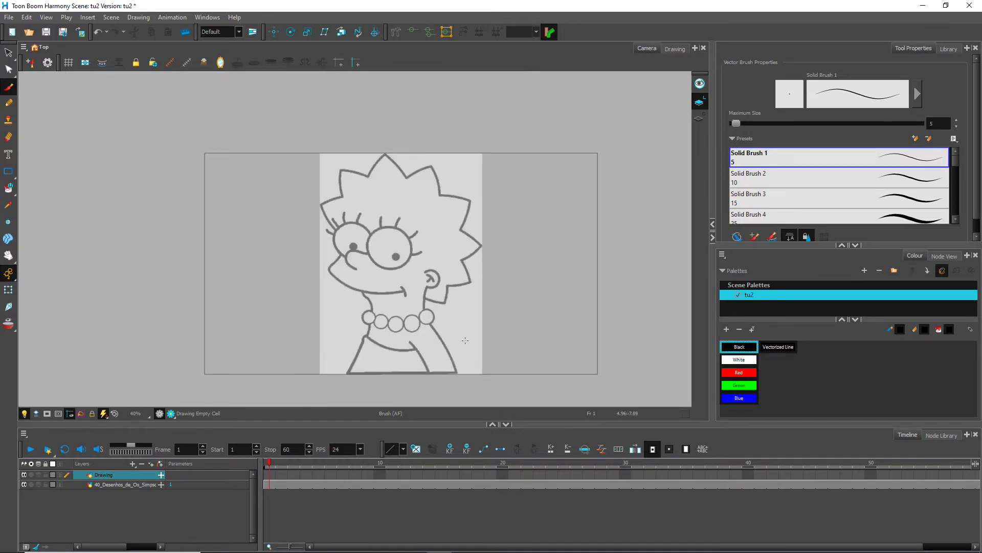
scroll(371, 305, up, 1)
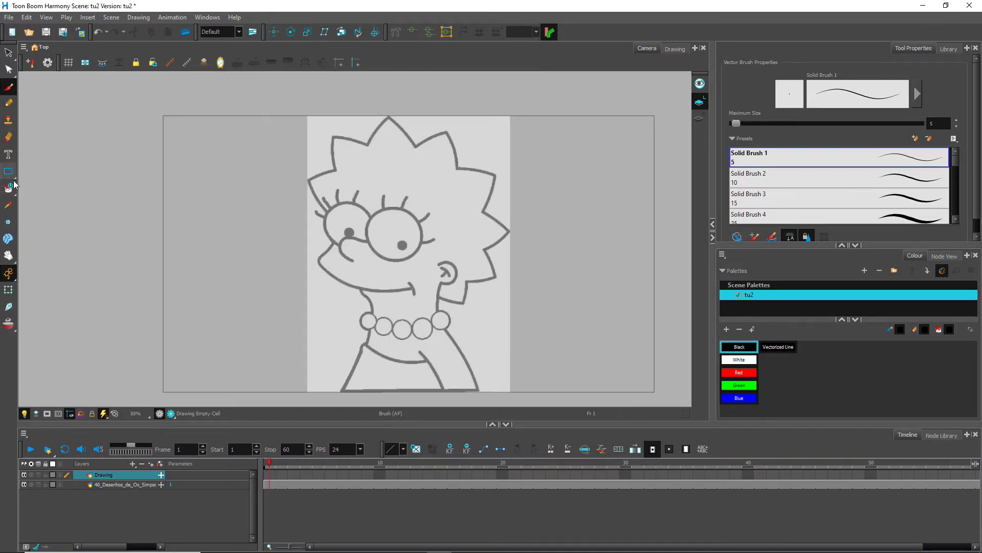
Draw a practice polyline with a straight segment and curved segments in the empty area beside the girl's face.
mouse_move(12, 192)
mouse_down()
mouse_move(32, 189)
mouse_move(11, 178)
mouse_move(28, 170)
mouse_move(36, 207)
mouse_move(48, 210)
mouse_move(39, 205)
mouse_up()
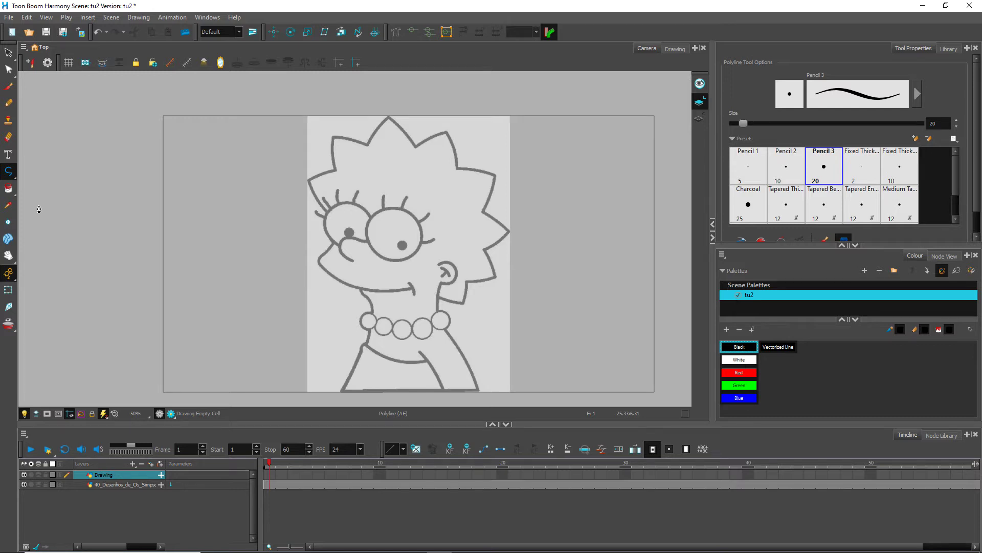
click(176, 250)
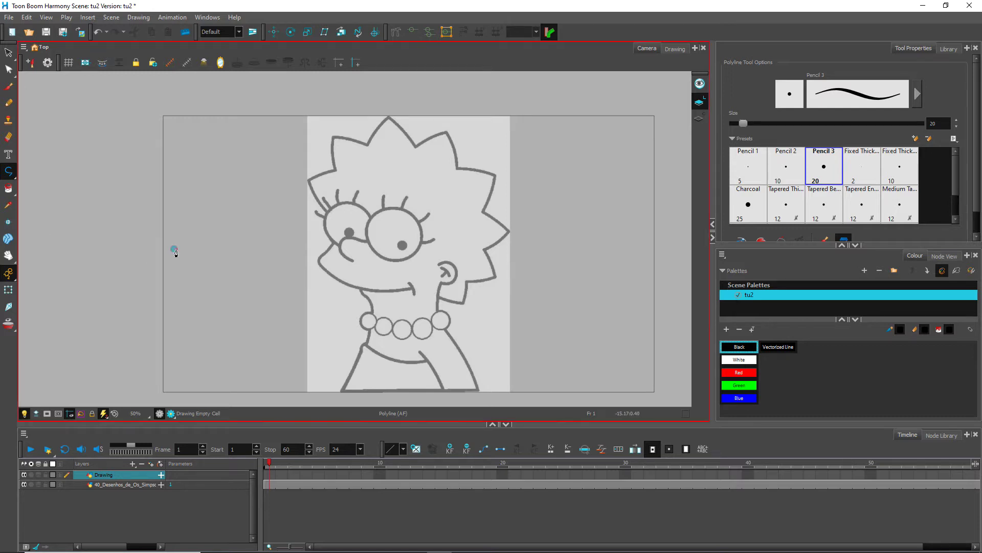
click(225, 206)
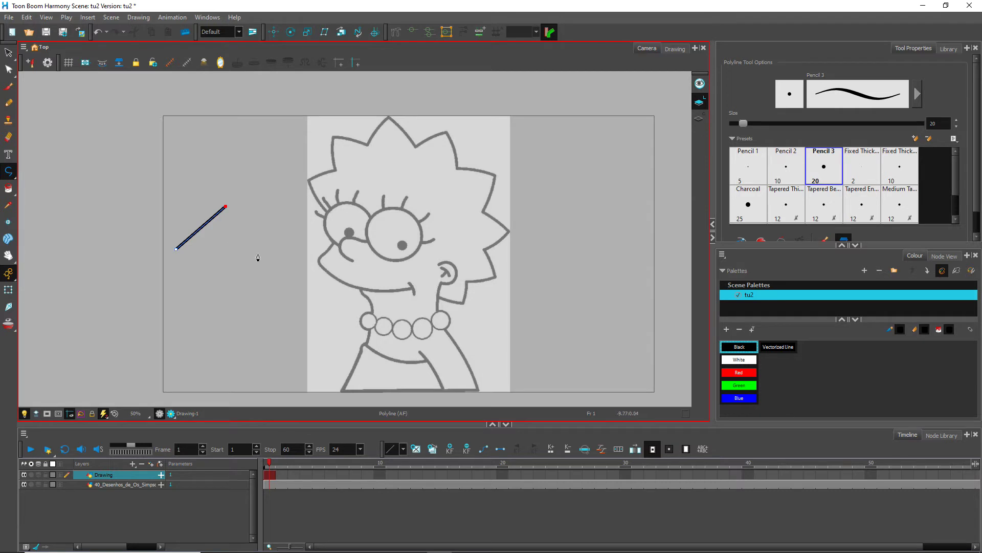
drag(257, 253, 191, 290)
drag(203, 314, 199, 312)
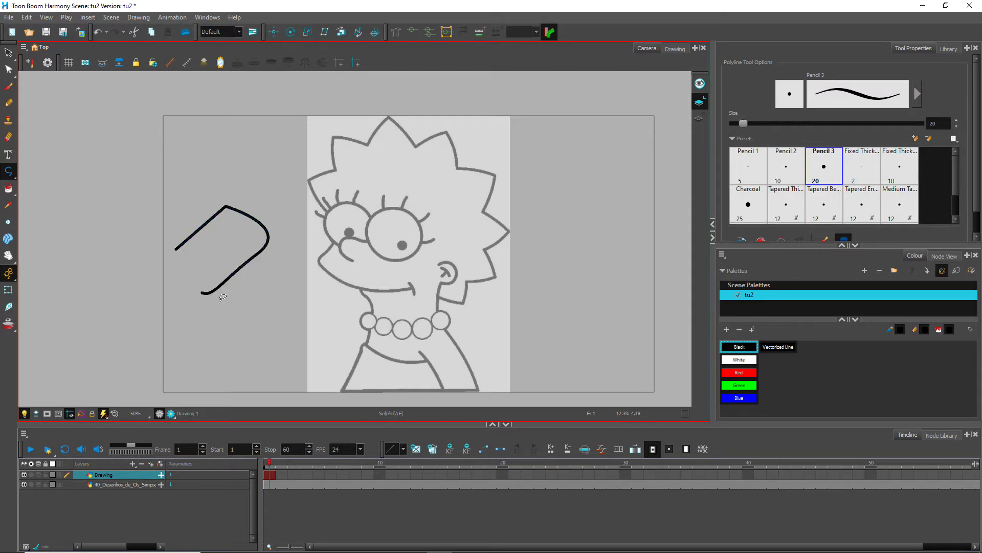
Undo the practice polyline beside the reference image.
key(ctrl+z)
key(ctrl+z)
key(ctrl+z)
scroll(354, 234, up, 1)
scroll(354, 234, down, 1)
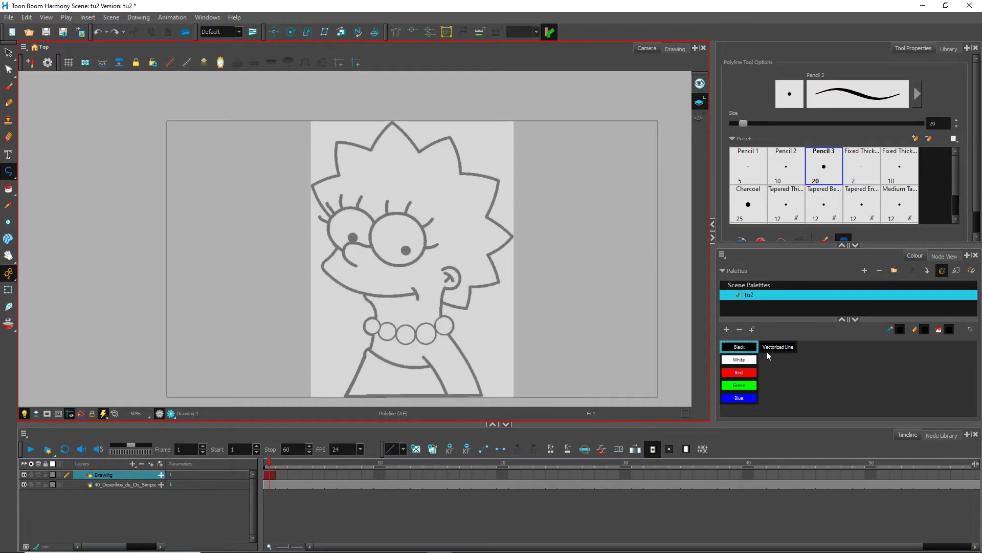
Draw a black practice polyline beside the hair, with a straight segment at size 20 and a curved one at size 144.9.
click(744, 348)
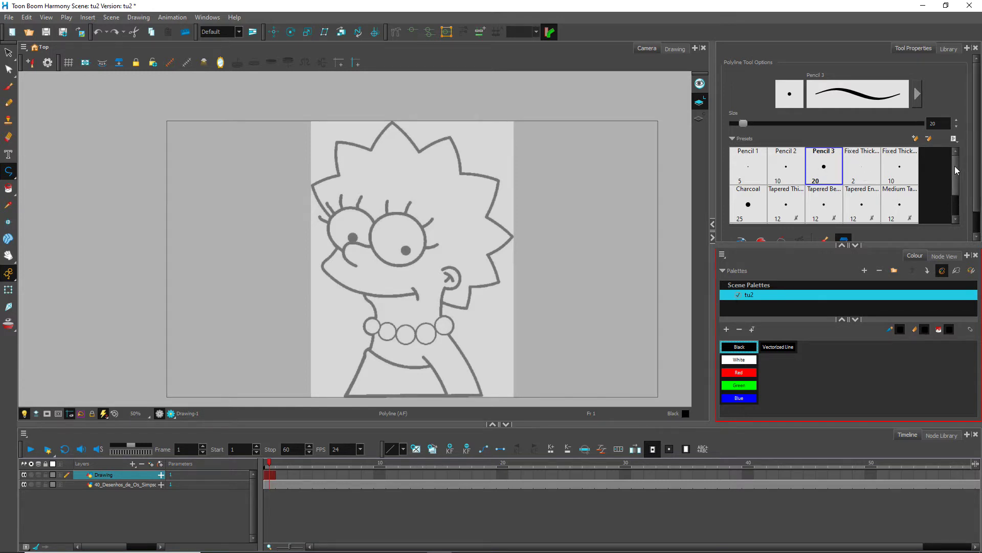
mouse_move(955, 170)
mouse_down()
mouse_move(954, 192)
mouse_move(955, 166)
mouse_up()
click(937, 123)
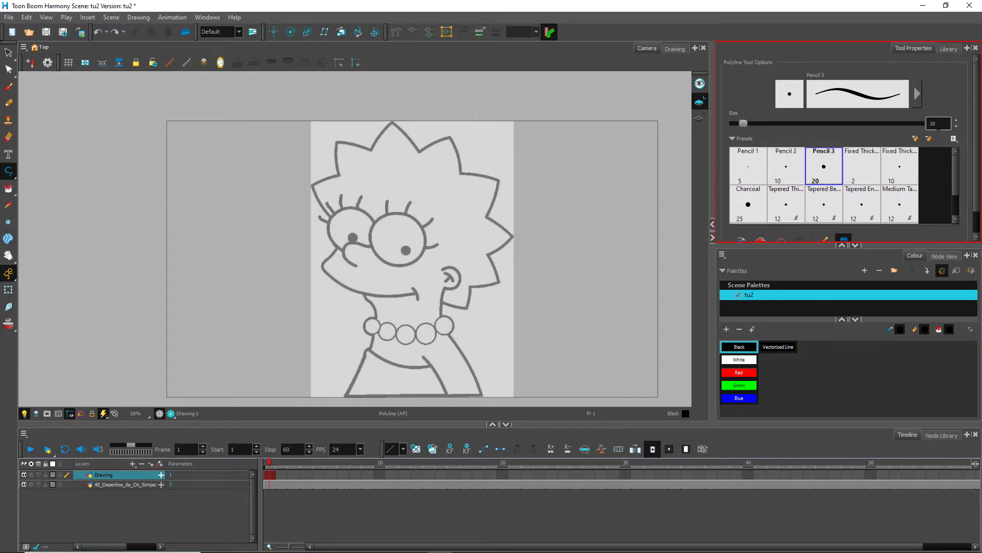
click(616, 194)
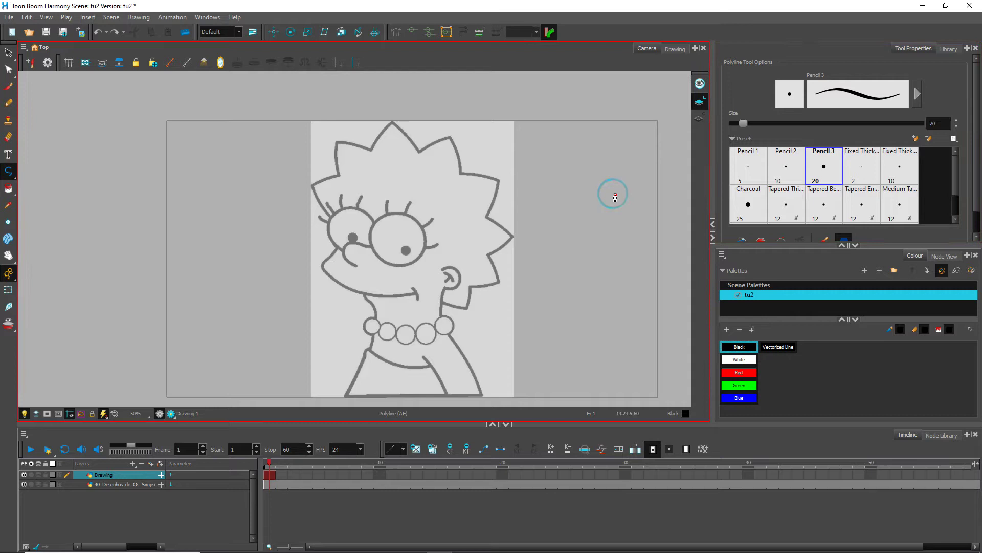
click(584, 239)
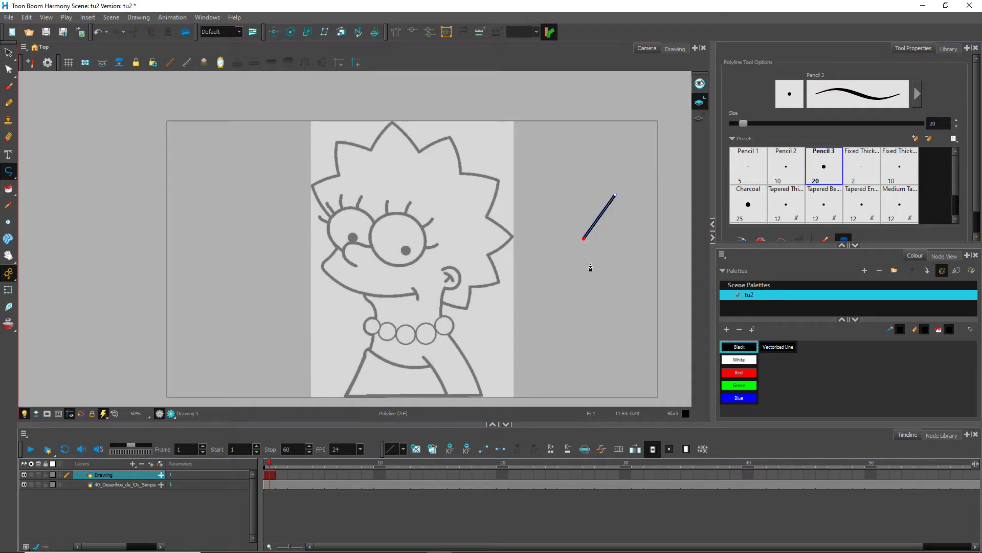
key(Return)
drag(591, 264, 599, 265)
drag(629, 237, 613, 284)
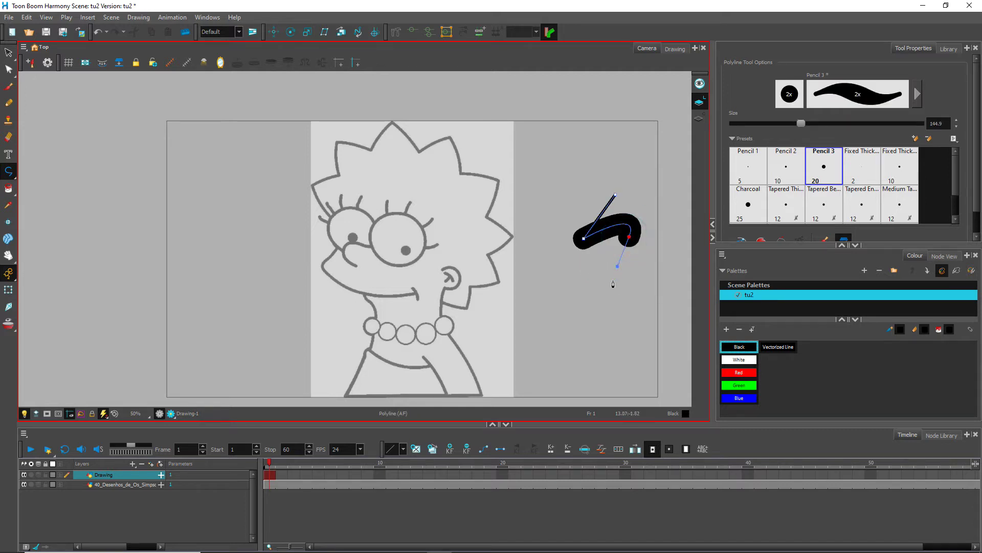
Set the Polyline tool's Pencil 3 size to 20.
double_click(938, 123)
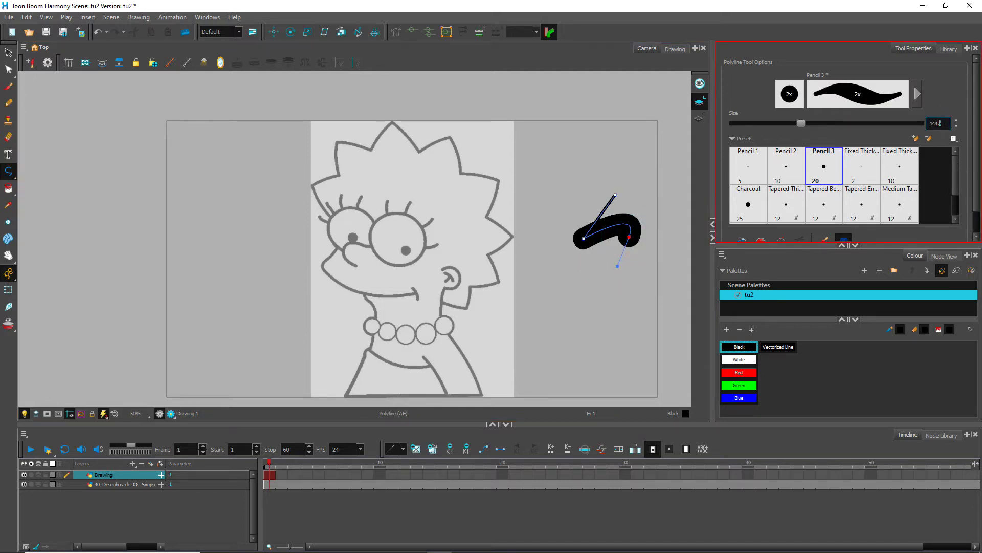
text(20)
key(Return)
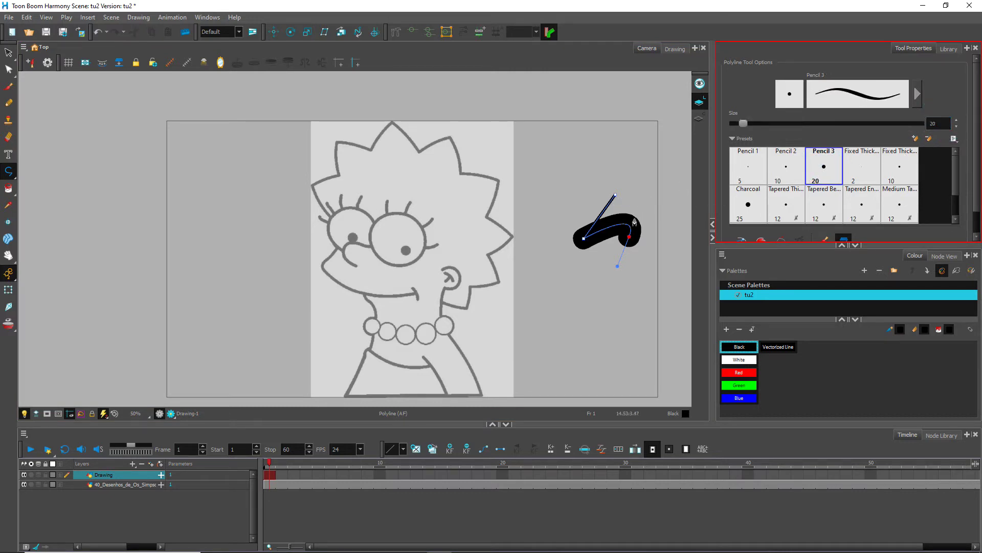
Remove the thick practice polyline beside the reference image.
key(Escape)
drag(622, 251, 616, 258)
key(Delete)
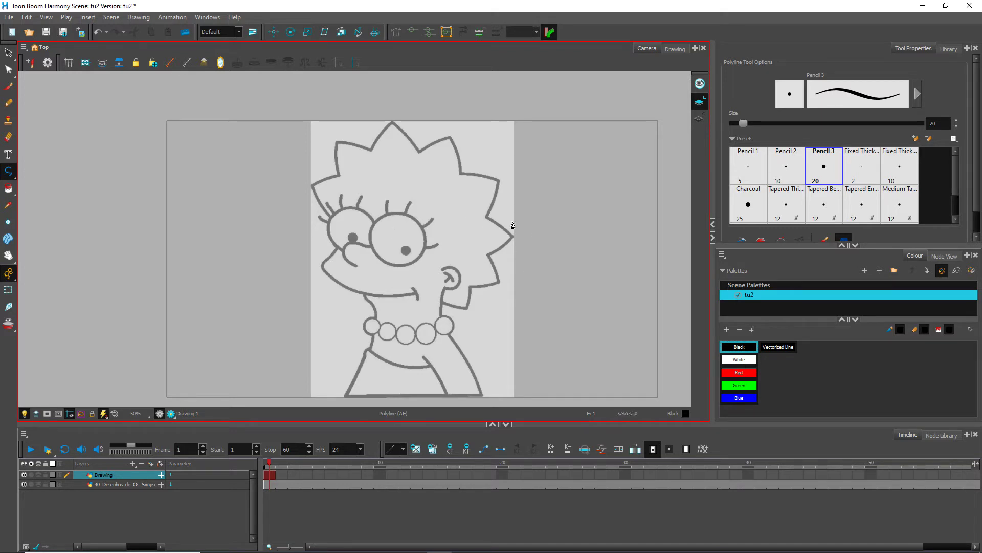
Expand the Camera view to full screen and enlarge the reference figure to 80%.
key(ctrl+shift+f)
key(grave)
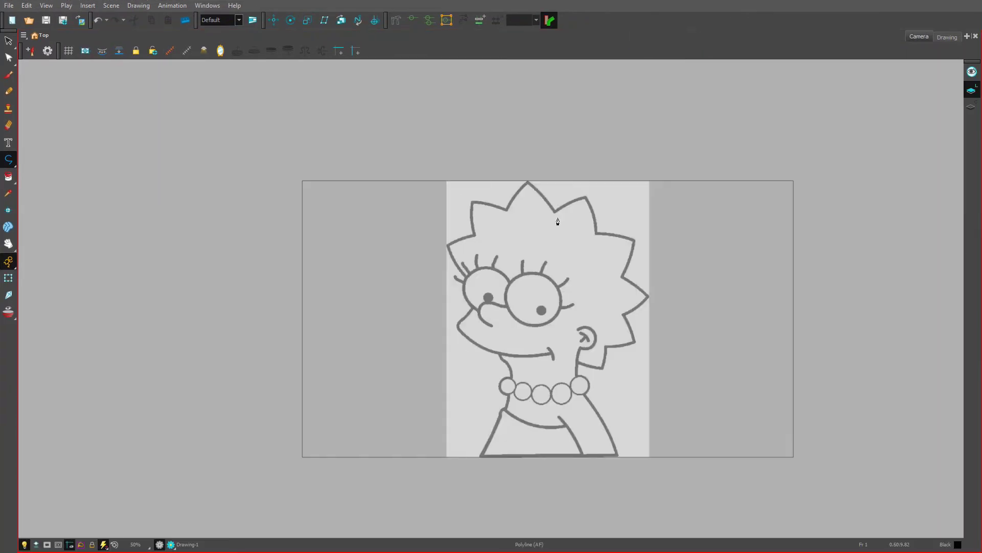
scroll(558, 221, up, 1)
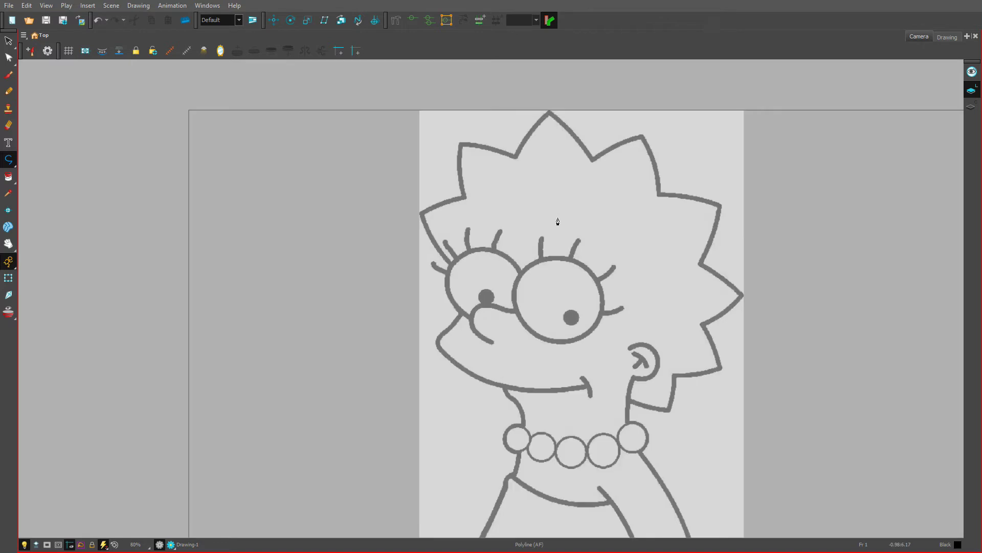
scroll(566, 259, up, 1)
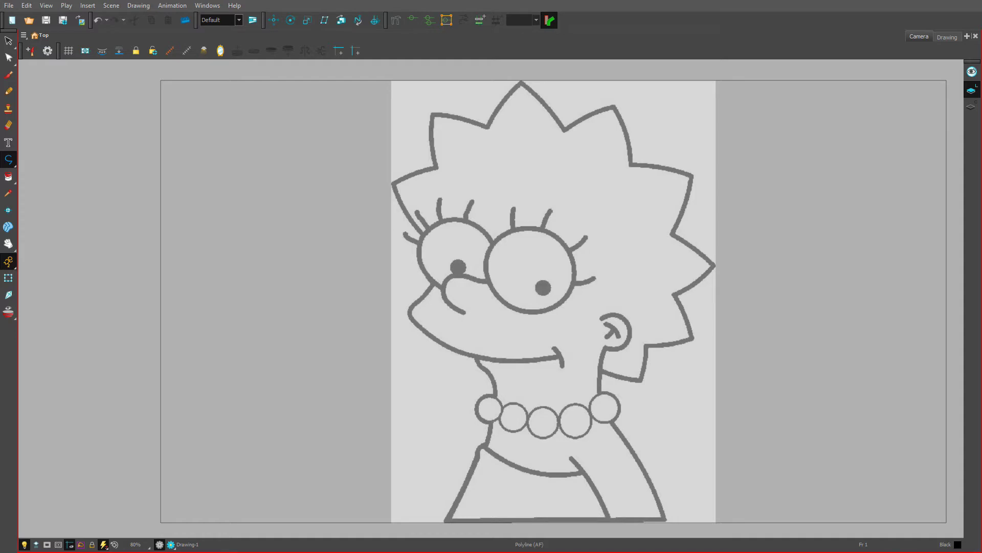
Return to the full workspace and enable the first drawing option below the Polyline tool's pencil presets.
key(ctrl+shift+f)
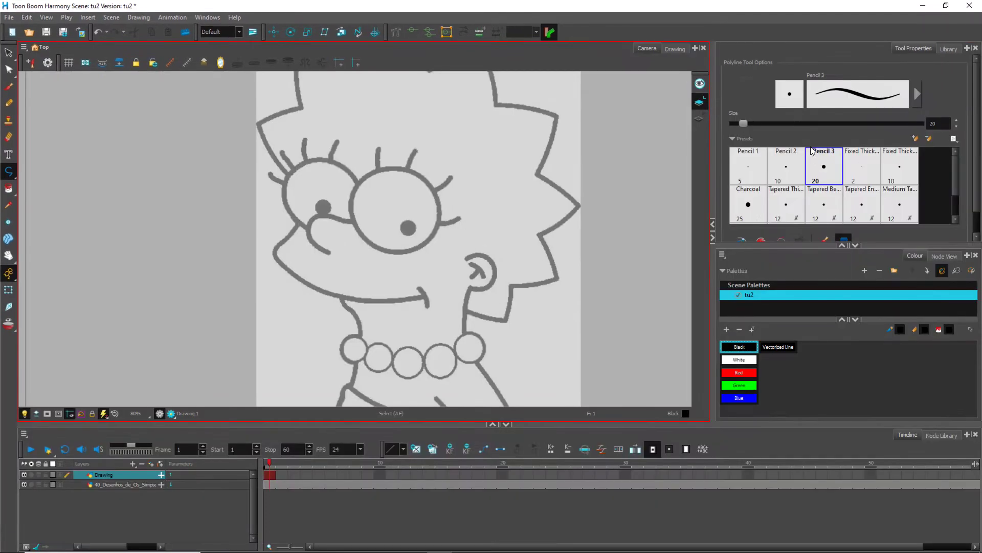
scroll(971, 151, down, 2)
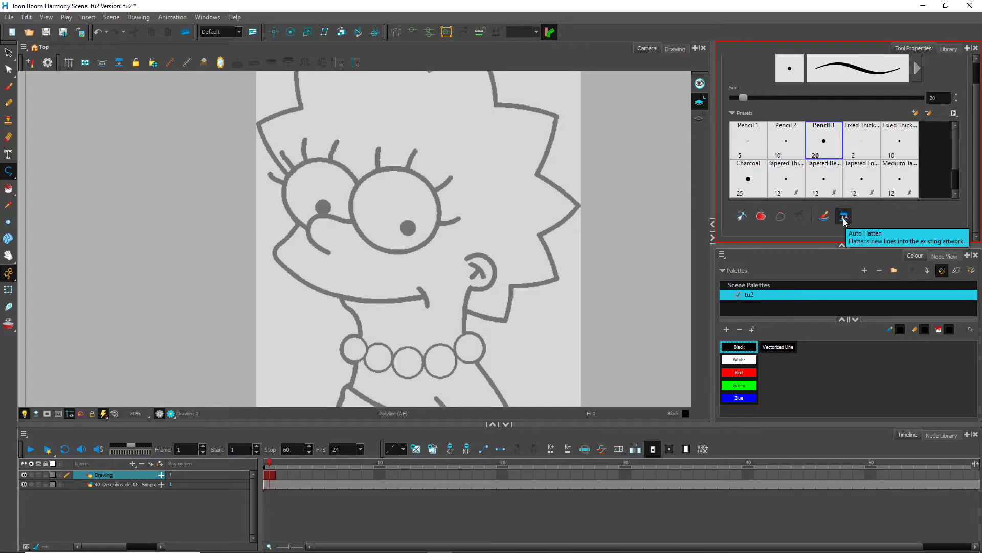
click(741, 217)
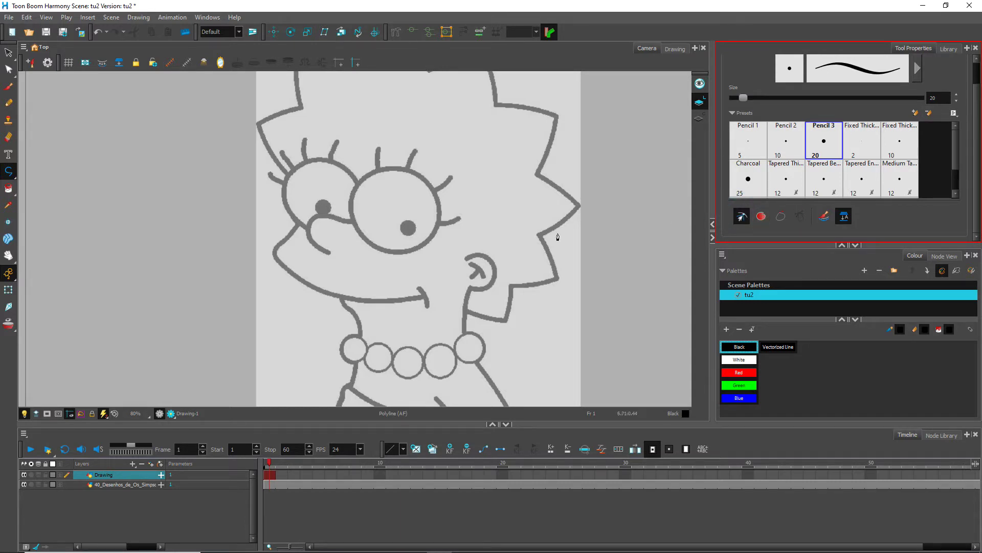
Expand the Camera view to full screen and clear the leftover practice stroke beside the reference image.
click(657, 197)
key(Delete)
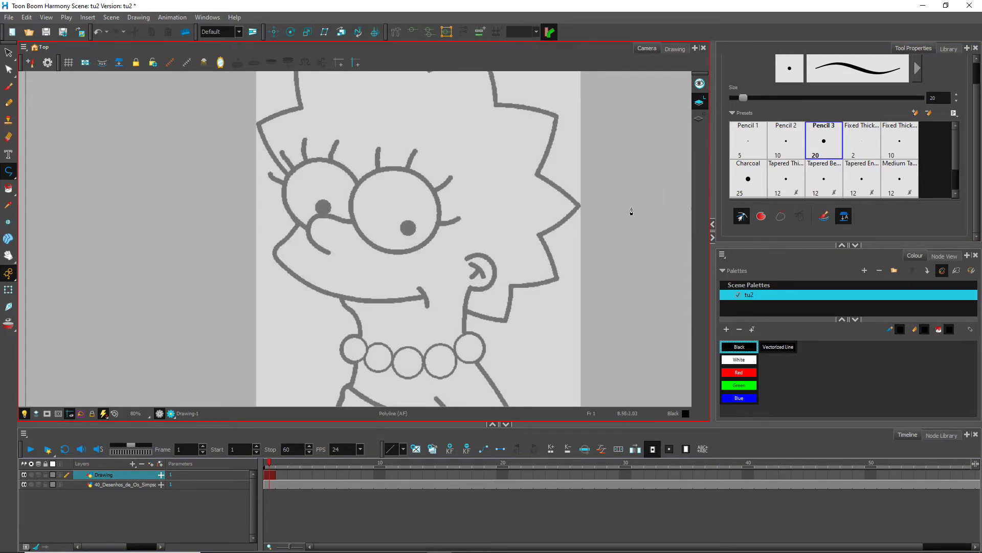
key(alt+s)
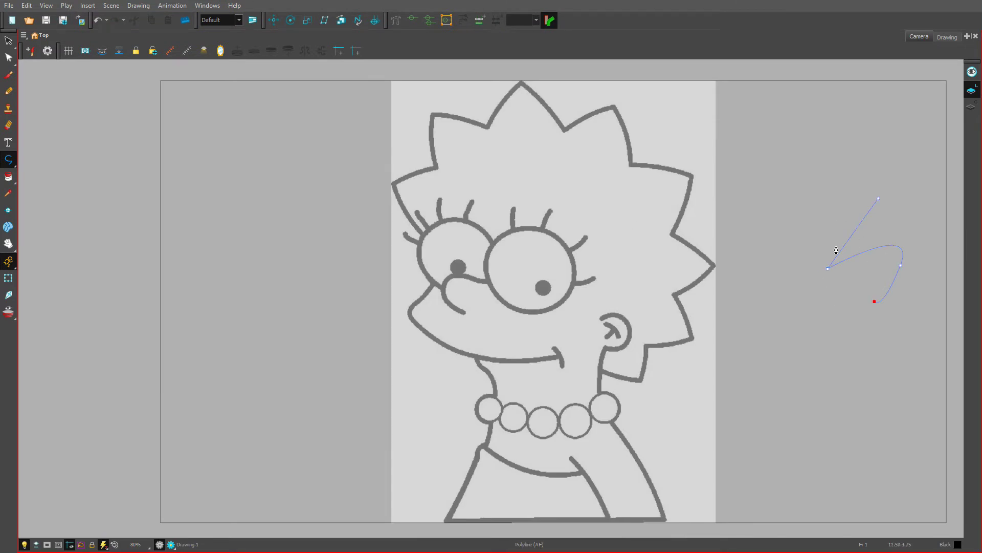
click(9, 41)
mouse_move(878, 201)
mouse_down()
mouse_move(877, 286)
mouse_move(819, 190)
mouse_up()
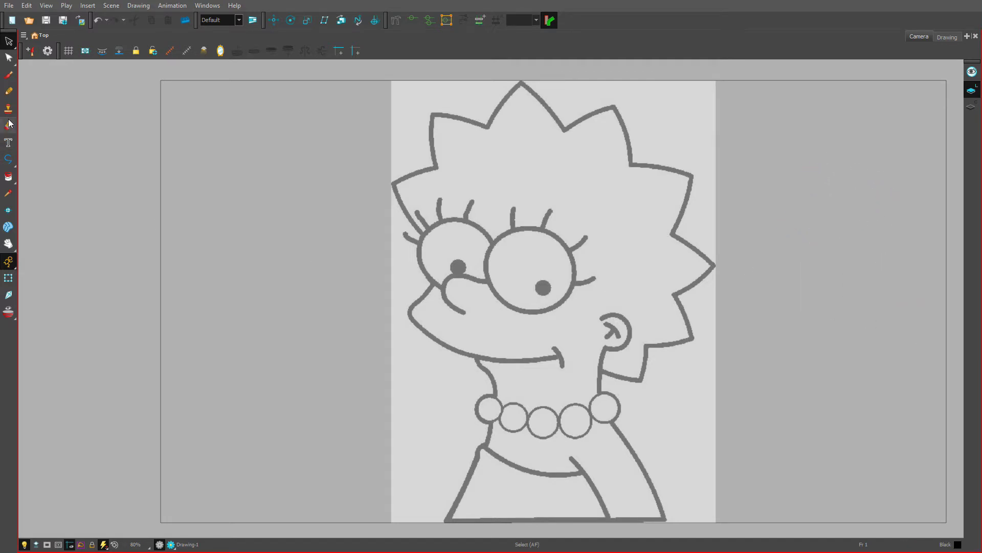
Start tracing the hair with the Polyline tool from the left eye's upper edge around the lowest left spike to its inner corner.
click(10, 161)
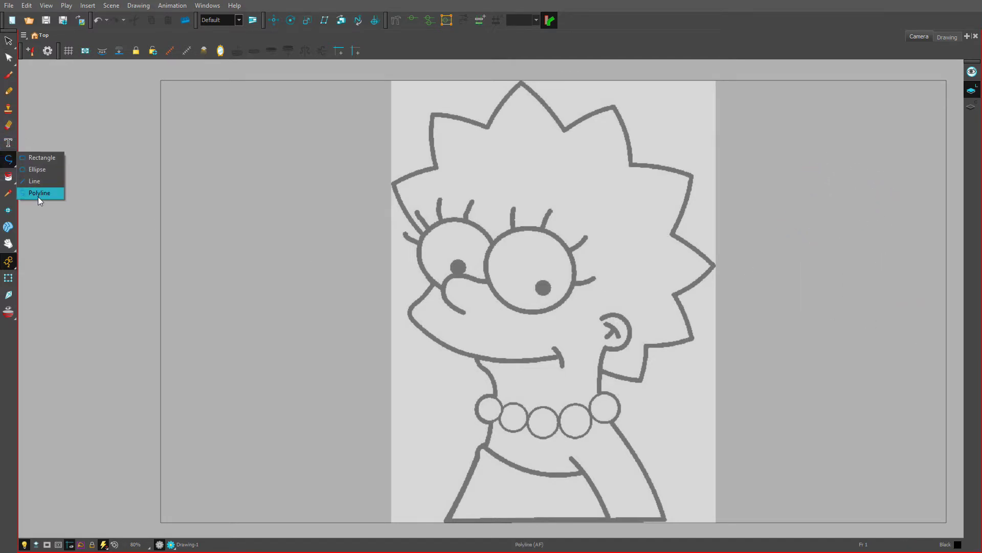
click(39, 193)
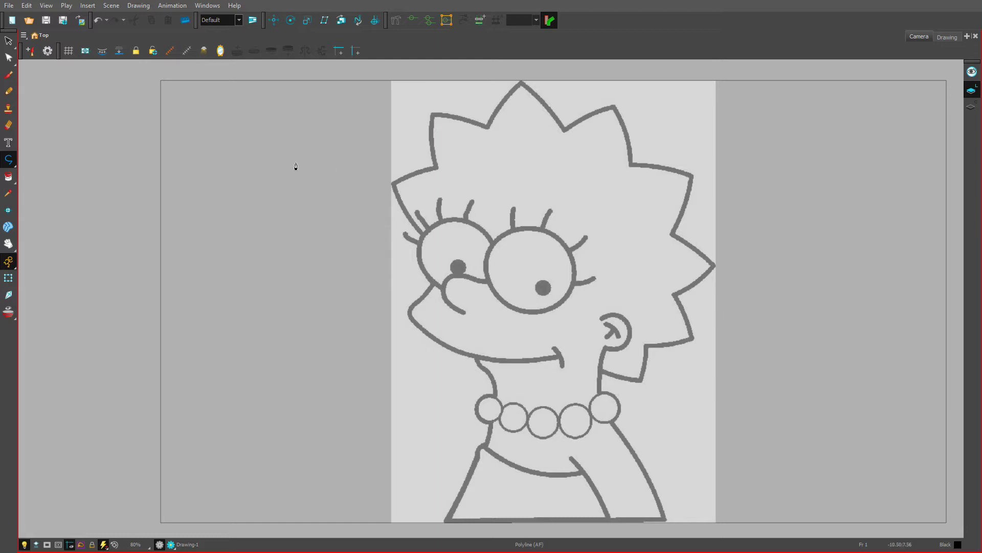
click(422, 235)
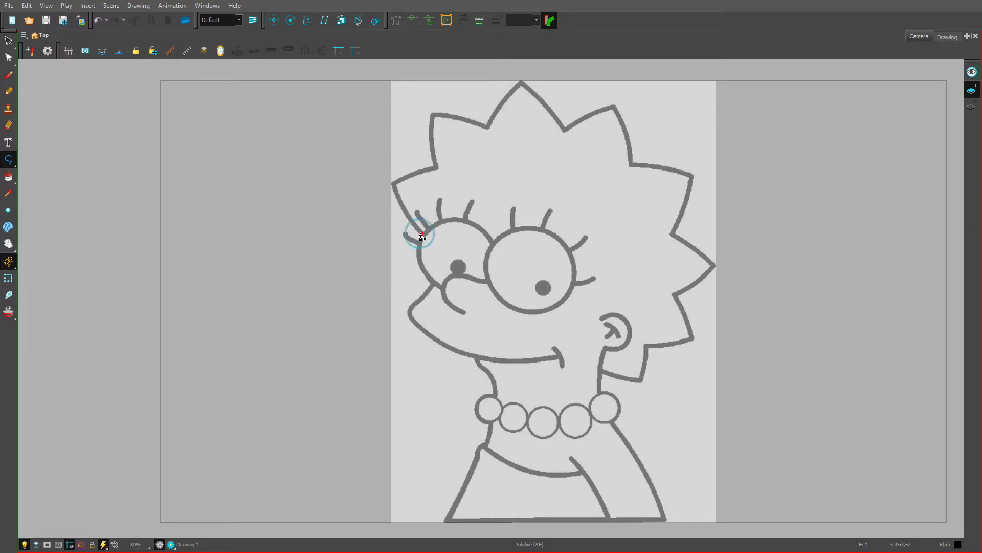
click(393, 184)
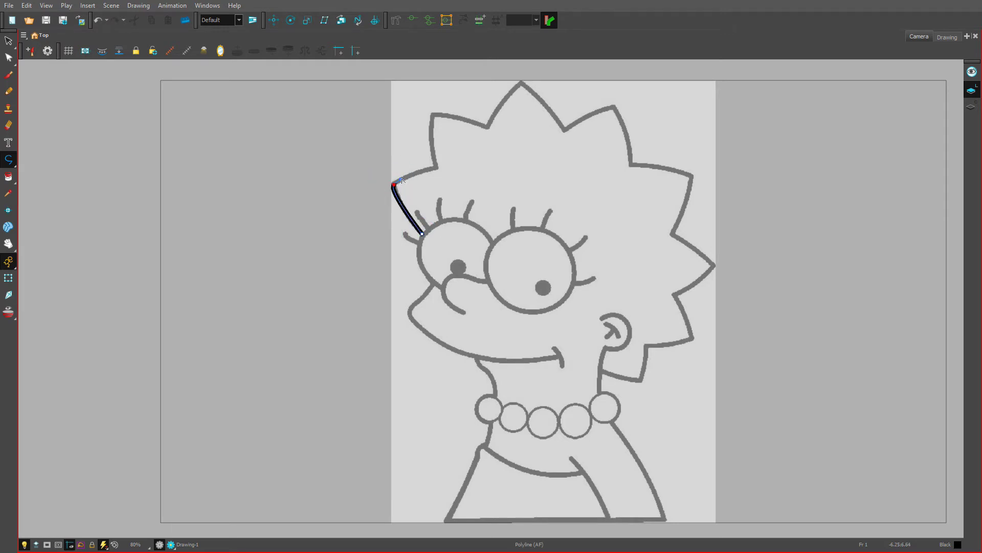
click(436, 168)
Continue the hair polyline around the upper-left spike to the valley before the topmost spike.
scroll(442, 149, up, 3)
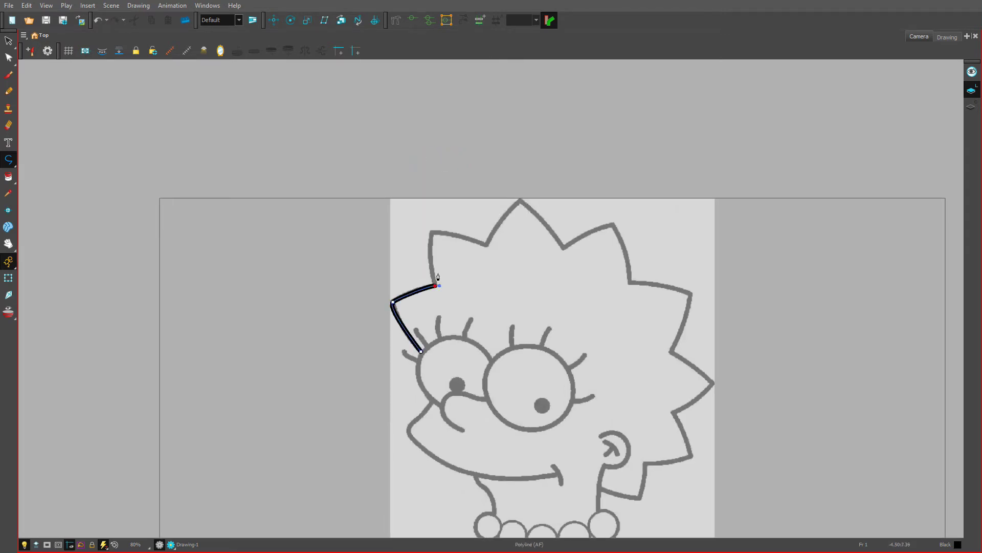
key(2)
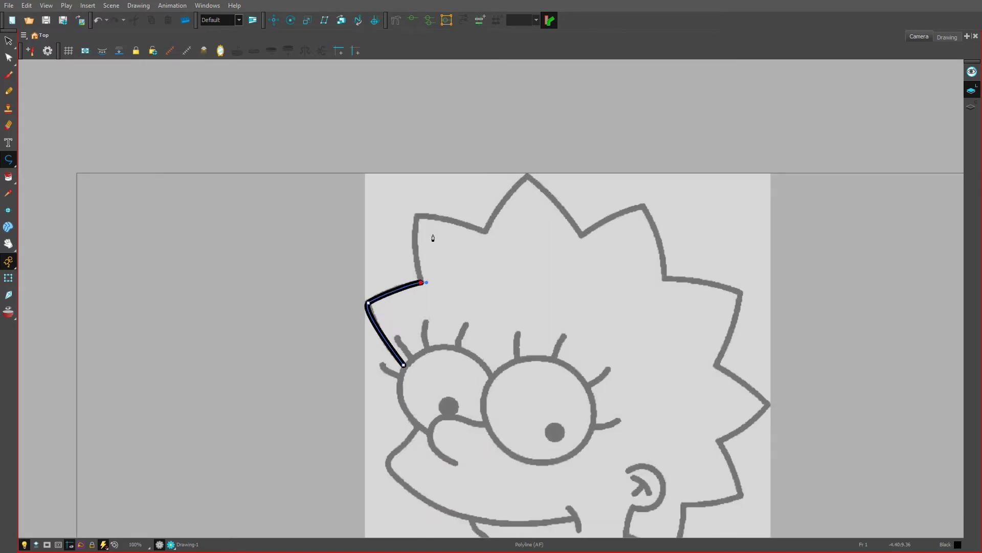
key(2)
drag(434, 244, 457, 209)
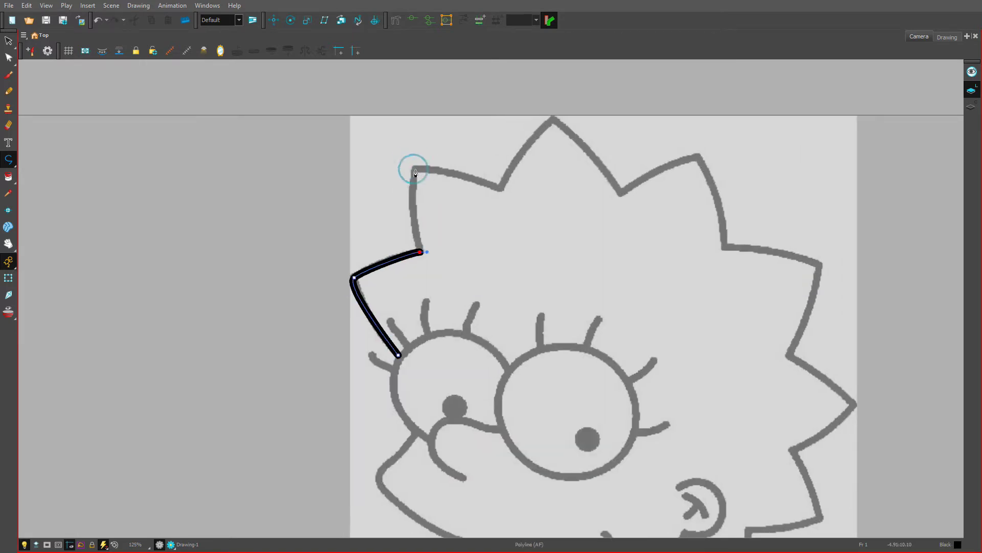
drag(416, 170, 429, 139)
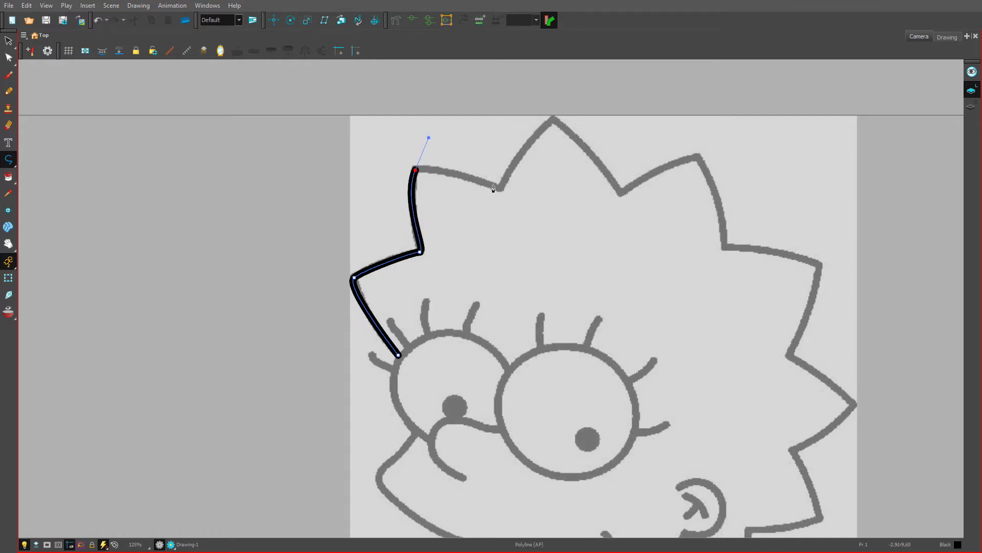
drag(499, 191, 509, 191)
drag(509, 192, 509, 192)
Trace the topmost hair spike with curved segments, ending at the valley on its right side.
scroll(524, 184, down, 2)
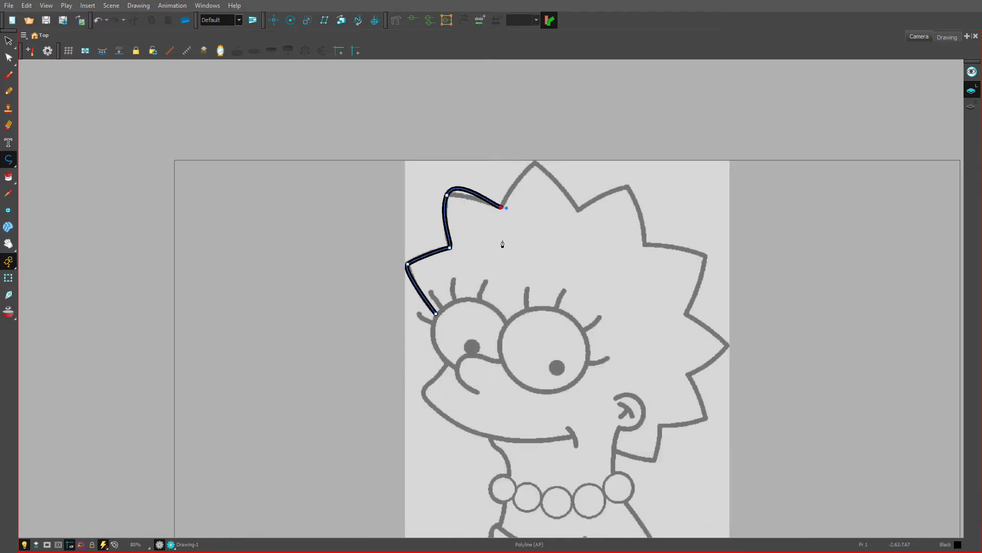
scroll(535, 169, up, 3)
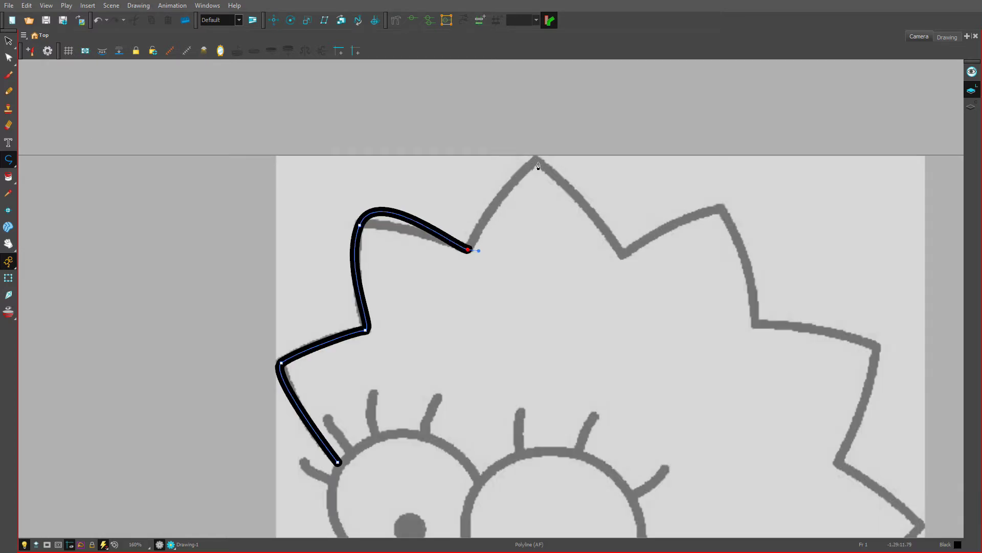
drag(536, 162, 569, 152)
drag(569, 152, 574, 169)
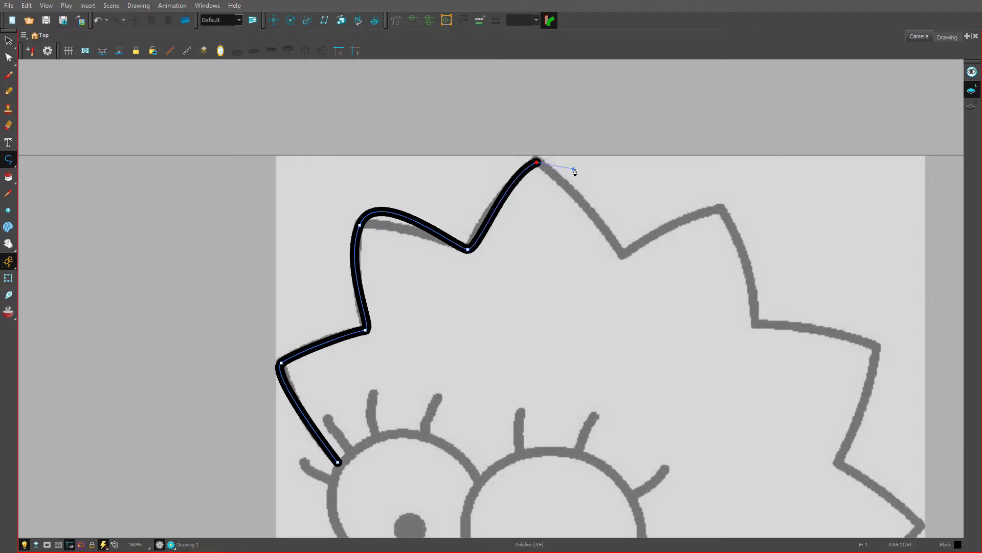
click(622, 257)
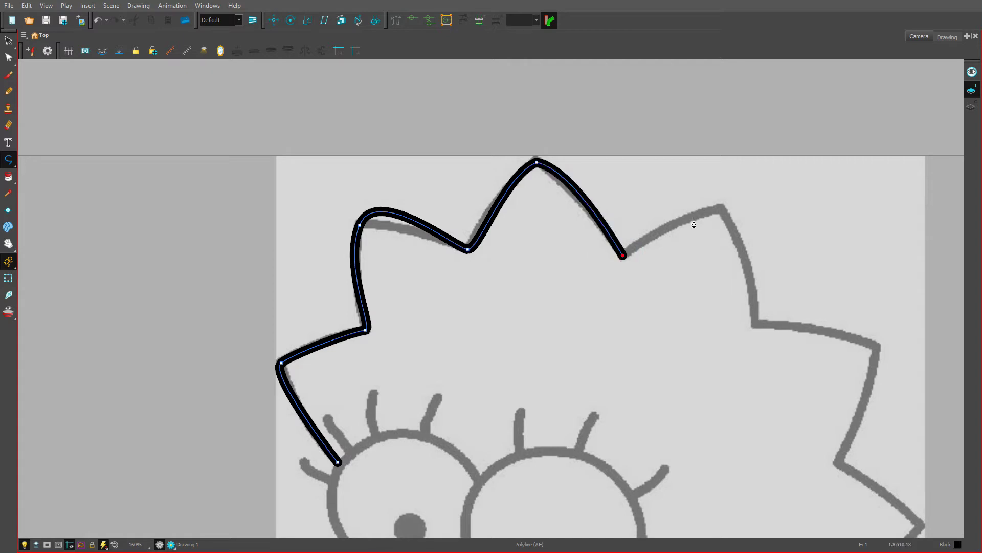
Extend the hair polyline over the upper-right spike and down to its right-hand valley.
click(722, 208)
drag(745, 206, 745, 205)
click(755, 326)
Trace the next spike on the right side of the hair, down to the valley above the rightmost spike.
mouse_move(754, 331)
mouse_down()
mouse_move(764, 331)
mouse_move(467, 164)
mouse_up()
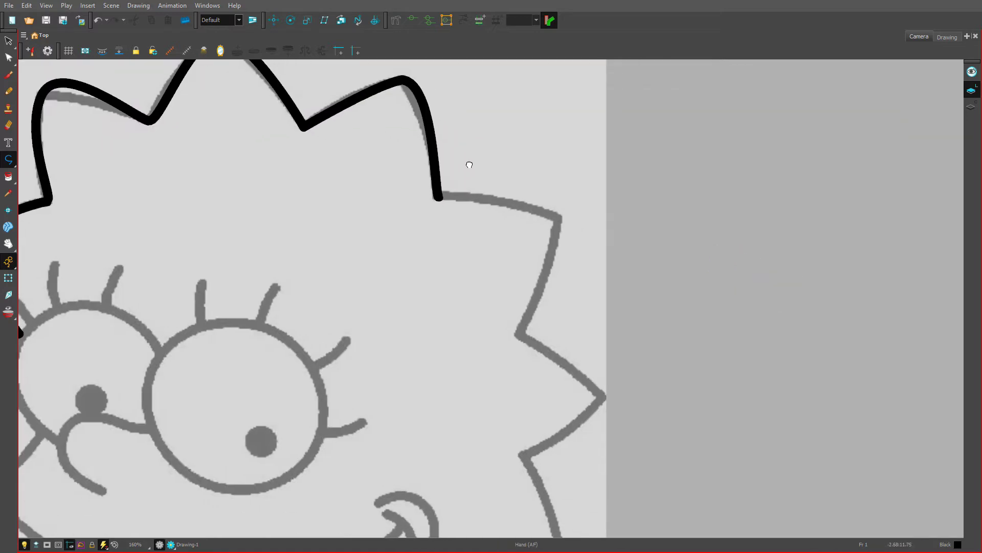
drag(582, 219, 588, 225)
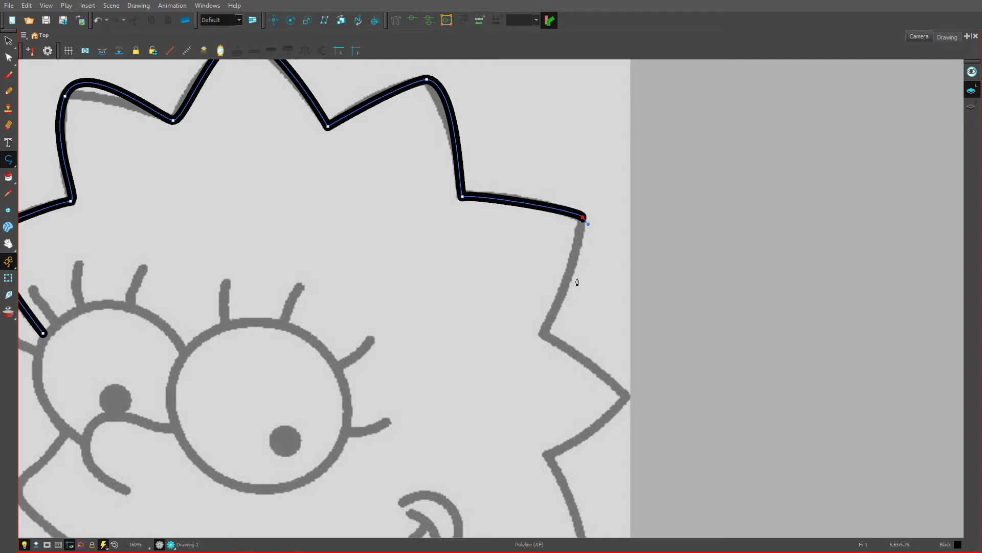
click(544, 336)
drag(563, 339, 563, 339)
Trace the rightmost hair spike with curved segments and place a point in the valley below it.
scroll(567, 317, down, 5)
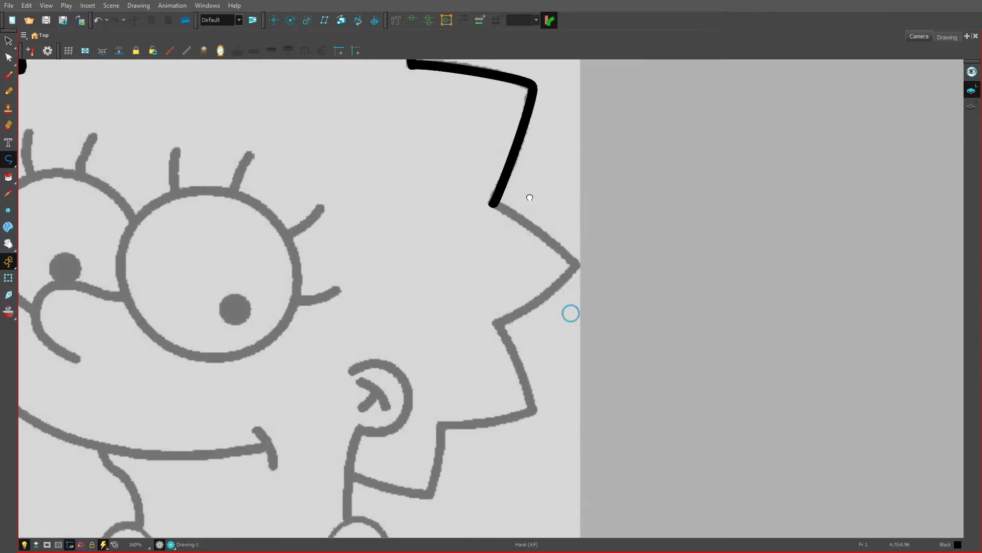
click(569, 247)
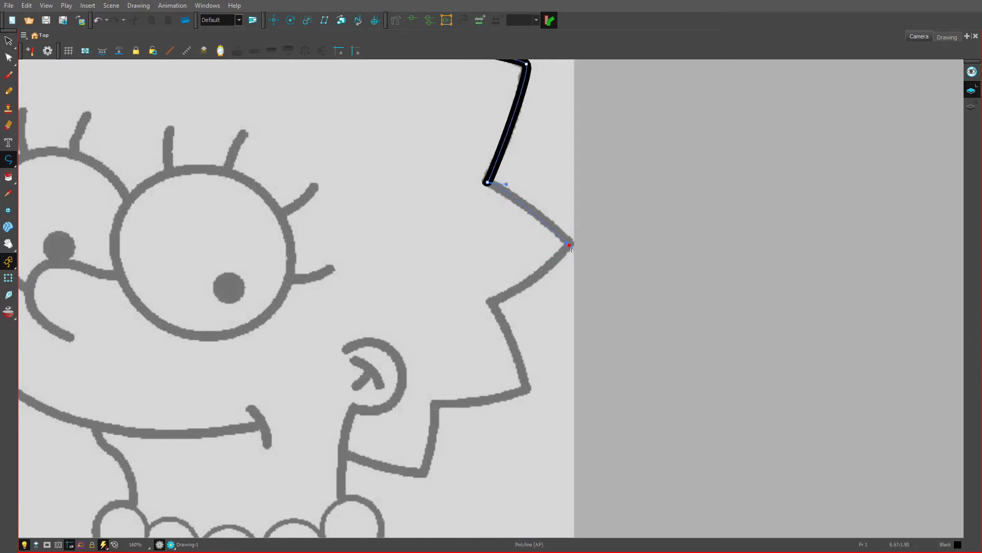
drag(569, 248, 570, 248)
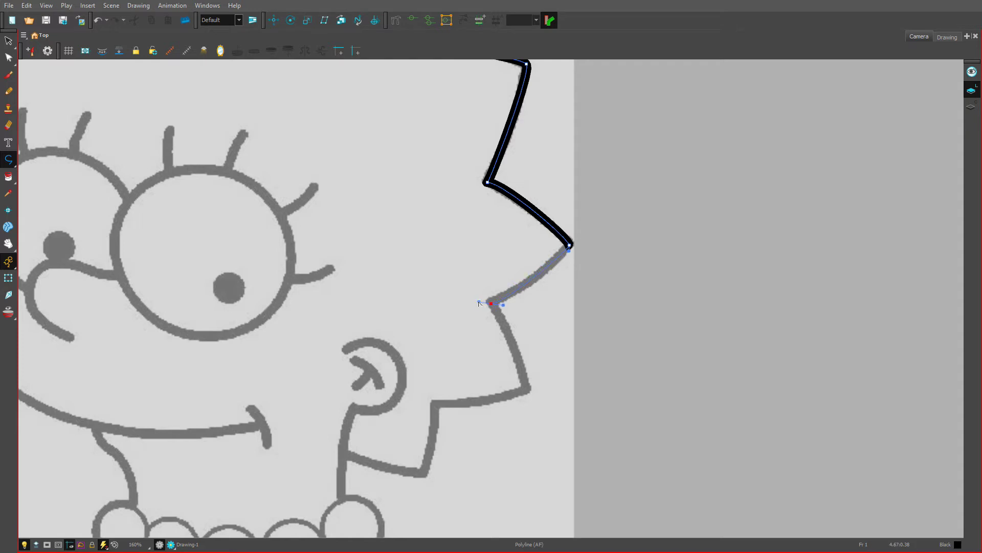
drag(479, 303, 480, 306)
Trace the two lower-right hair spikes behind the ear and end the polyline at the back of the neck.
mouse_move(480, 306)
mouse_down()
mouse_move(513, 320)
mouse_move(583, 221)
mouse_up()
key(space)
click(574, 245)
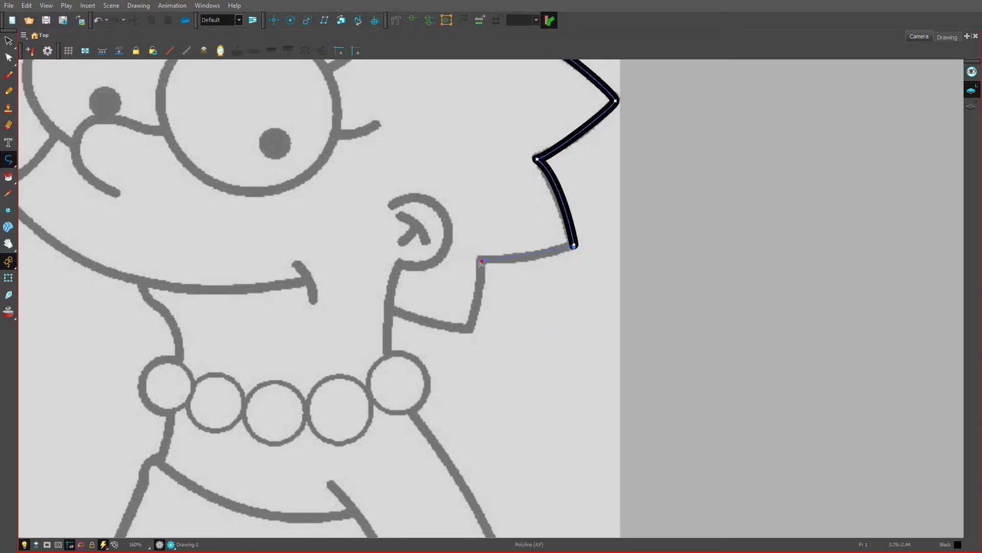
click(467, 330)
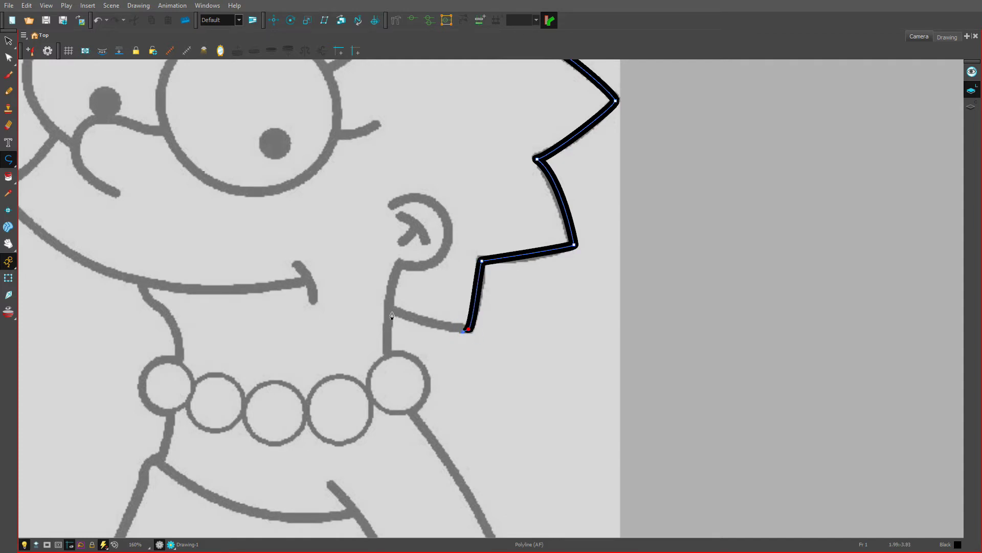
double_click(391, 312)
scroll(440, 311, down, 2)
drag(387, 176, 488, 311)
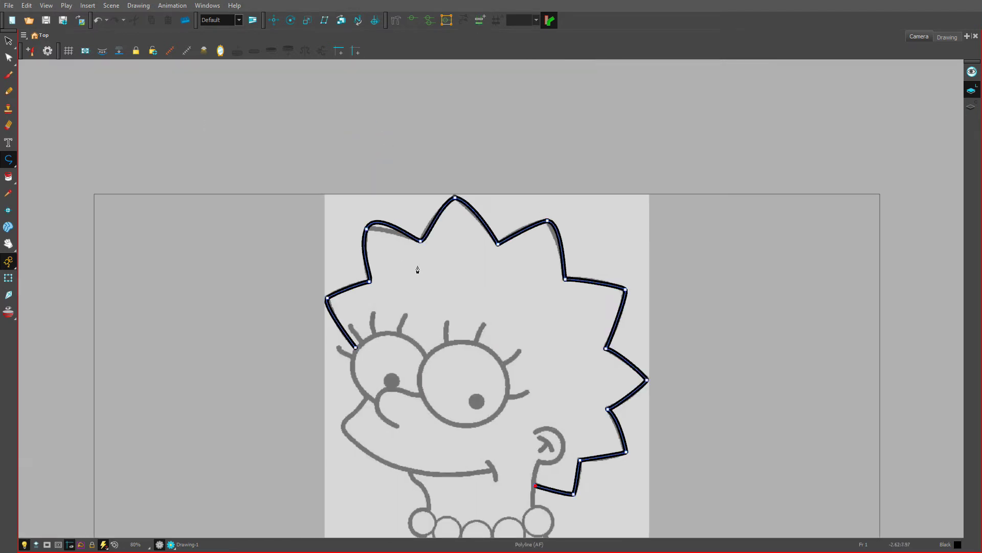
scroll(373, 234, up, 4)
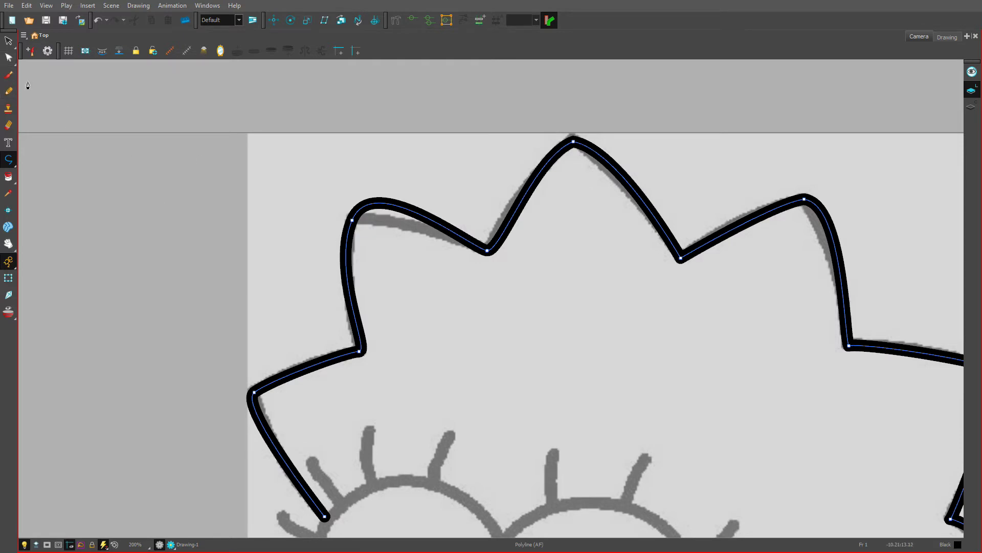
scroll(407, 232, down, 2)
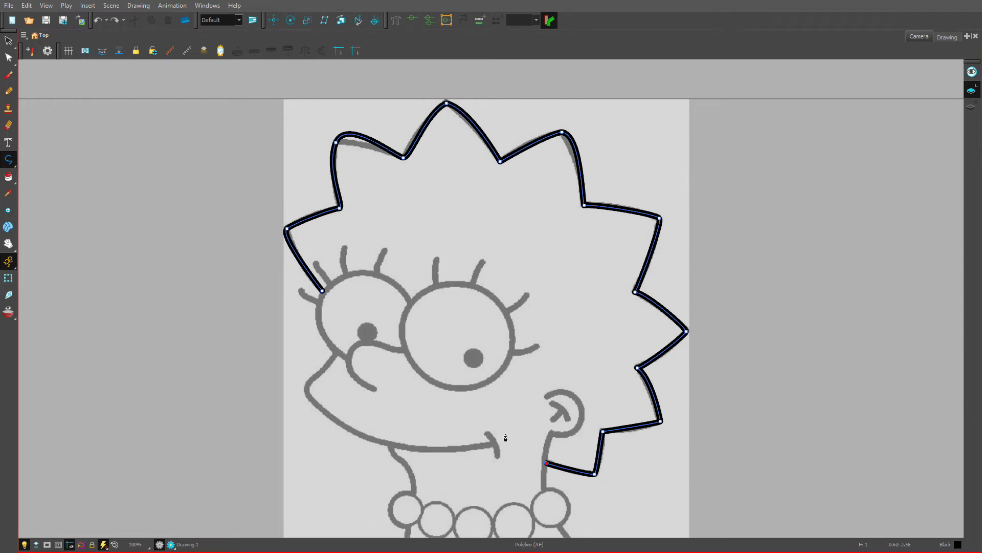
click(546, 465)
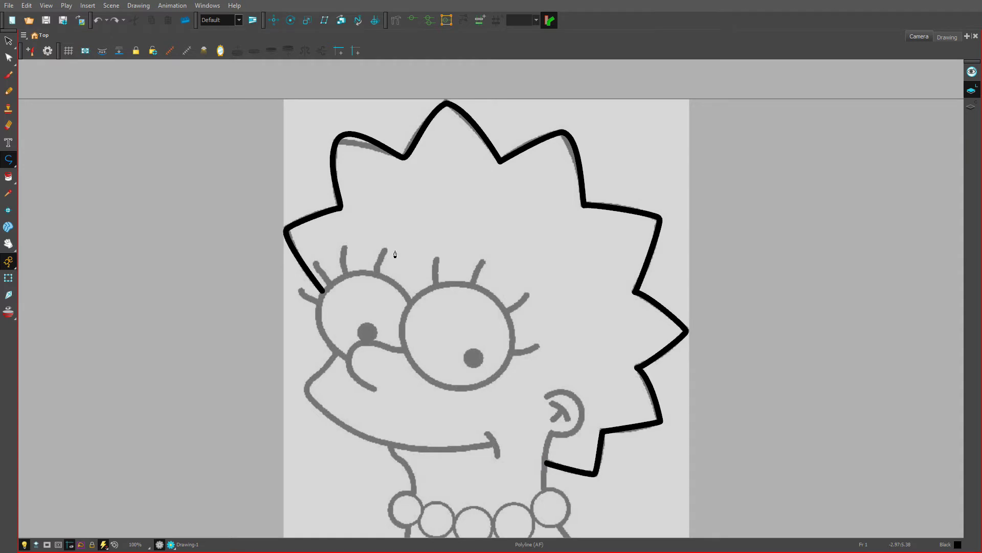
Reshape the upper-left spike's tip with the Contour Editor so its upper curve follows the reference line.
scroll(385, 289, up, 2)
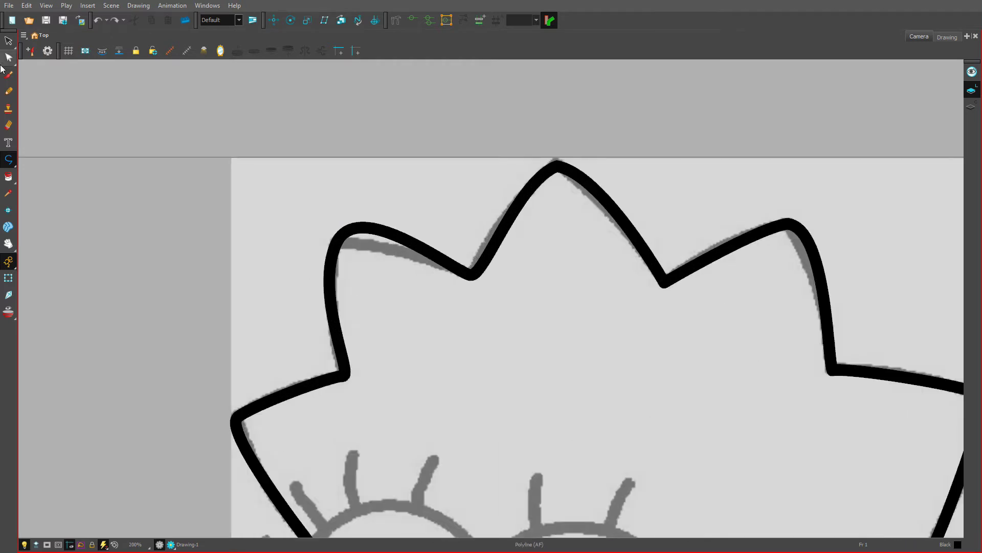
click(9, 57)
mouse_move(338, 207)
mouse_down()
mouse_move(371, 207)
mouse_move(332, 214)
mouse_up()
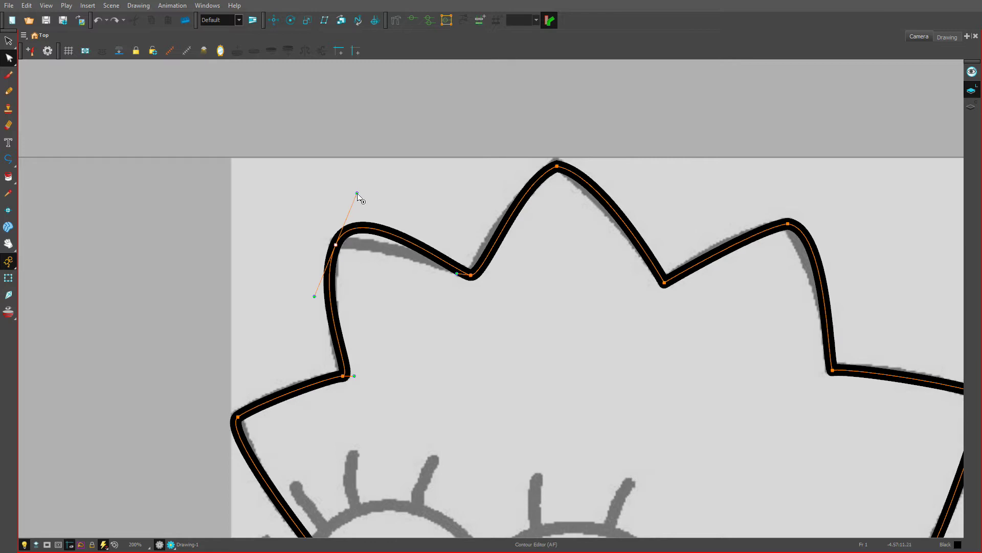
drag(357, 194, 389, 233)
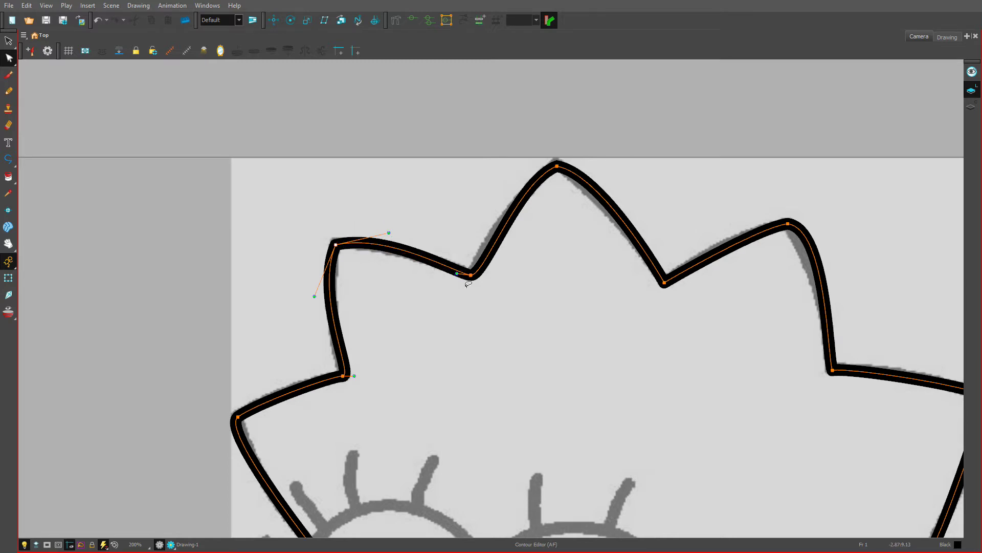
Adjust the Bezier handle at the upper-right spike's tip so its outer side follows the reference line.
scroll(511, 279, down, 2)
key(space)
drag(570, 329, 487, 192)
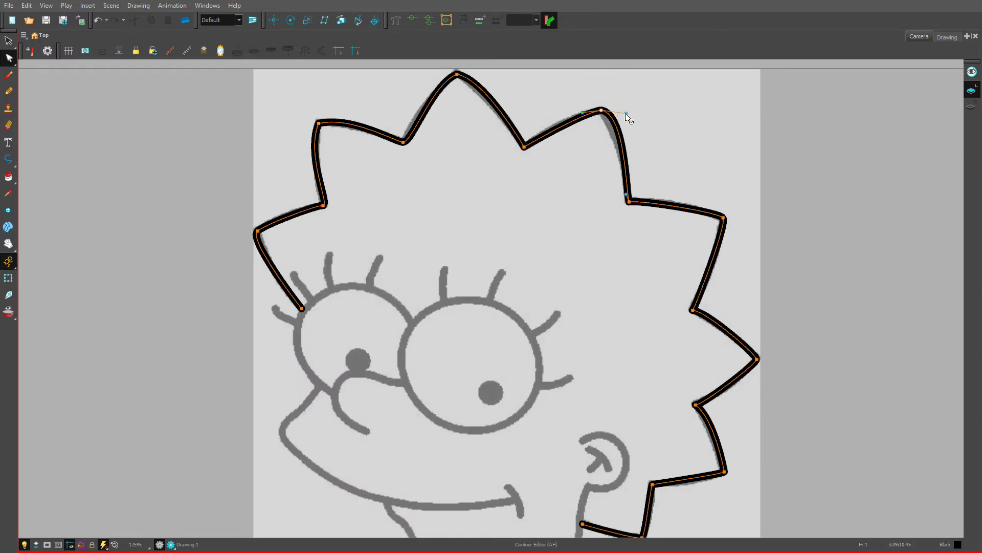
drag(626, 113, 618, 129)
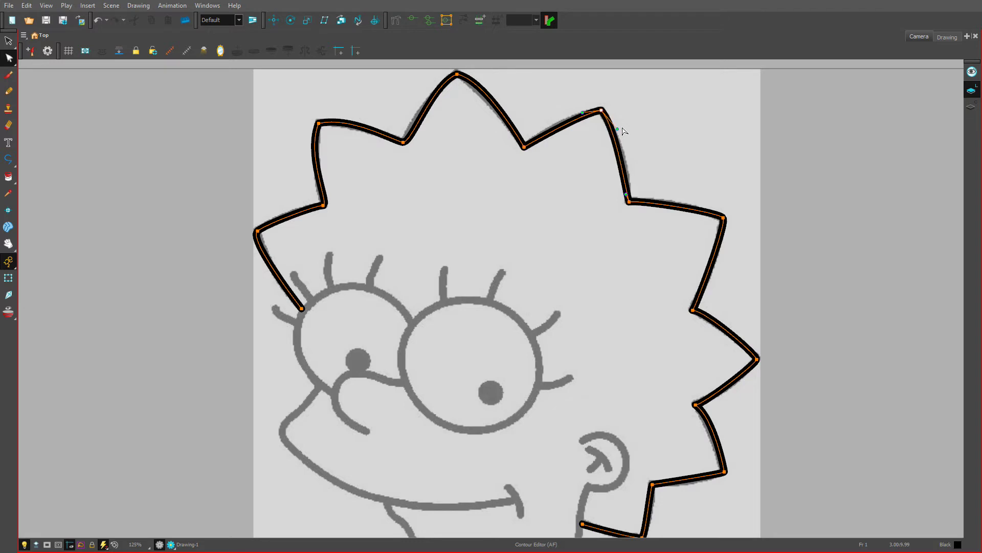
Examine the traced hair outline and the untraced face, necklace and body of the reference figure.
key(space)
scroll(486, 275, down, 3)
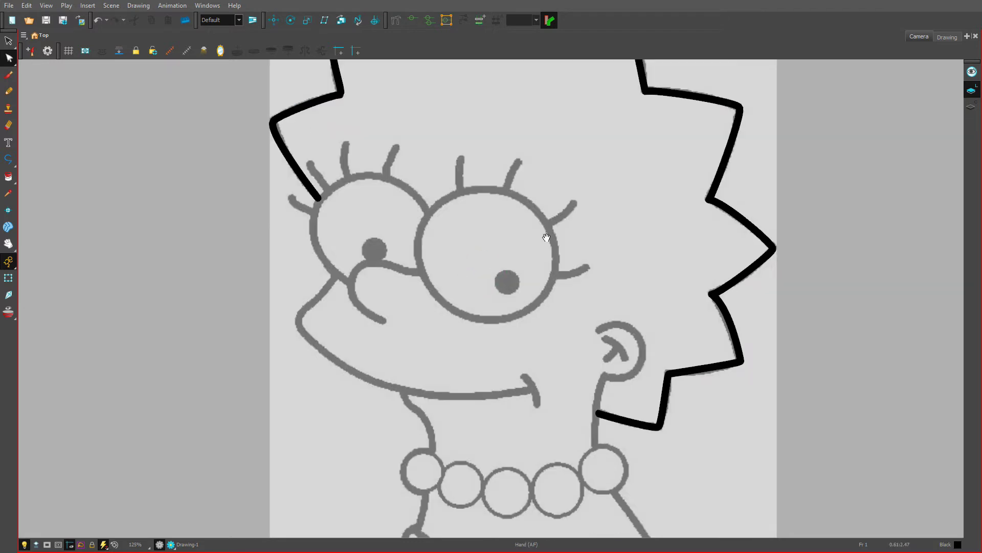
scroll(493, 247, left, 2)
drag(480, 241, 487, 247)
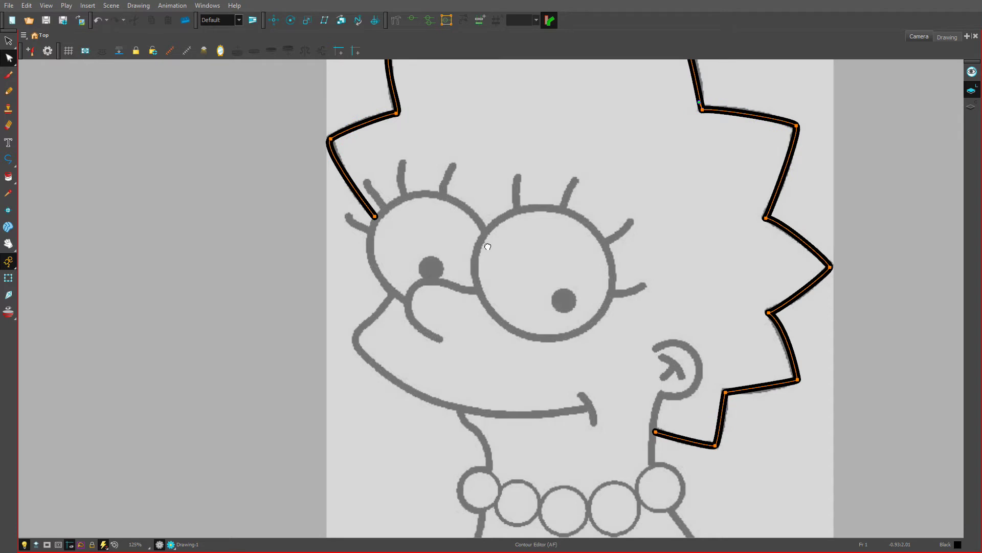
key(2)
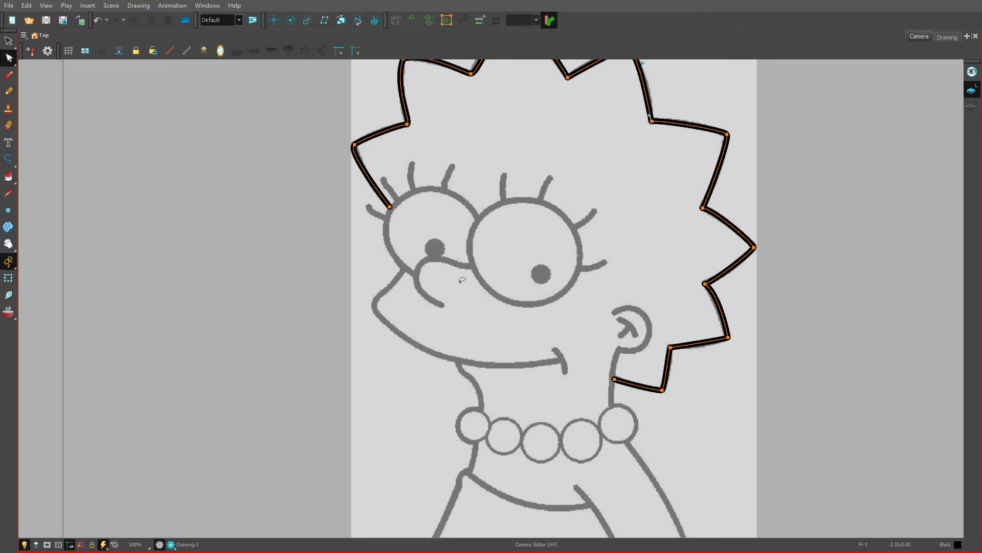
key(2)
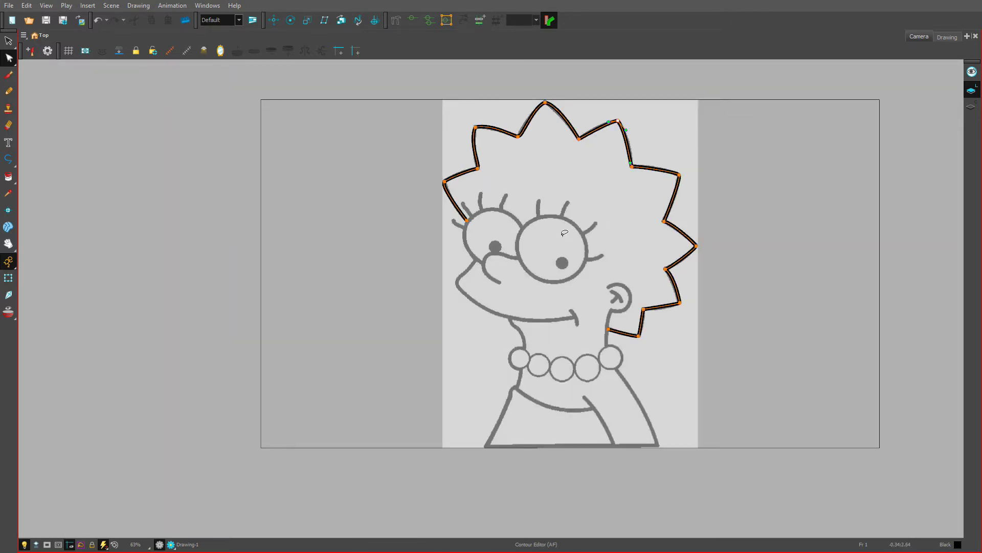
scroll(627, 250, up, 1)
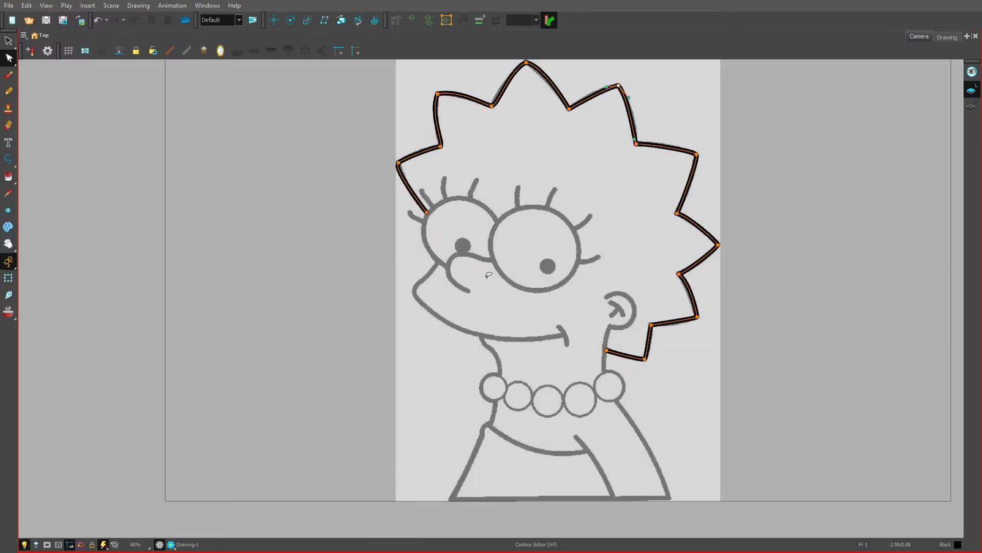
scroll(489, 275, up, 1)
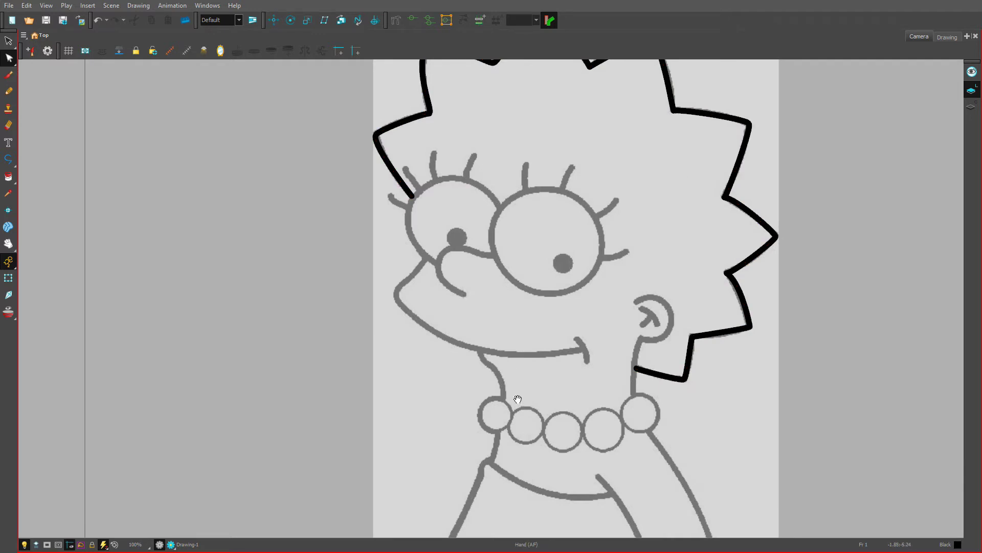
drag(518, 399, 480, 281)
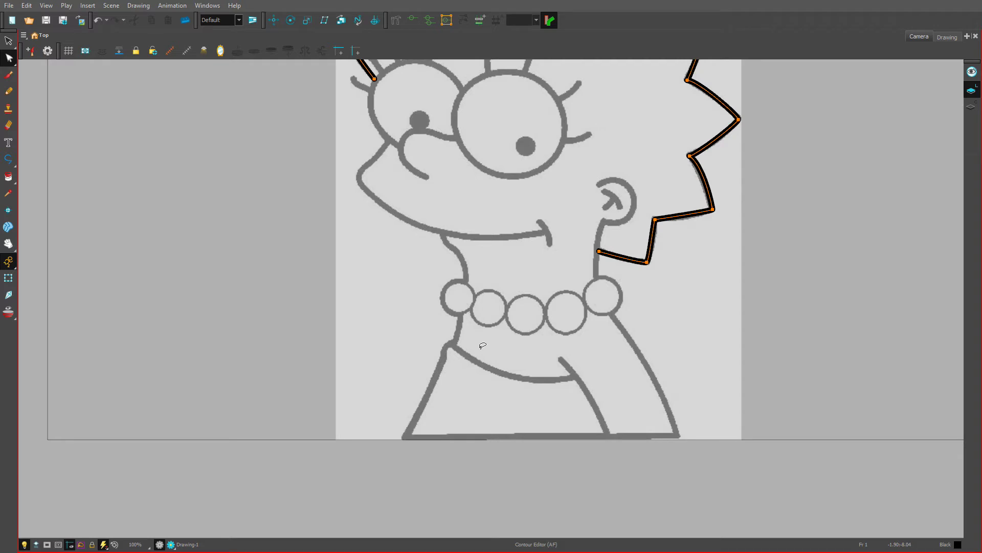
Trace the outlines of both eyes with the Ellipse tool, drawing two overlapping circles over the reference eyes.
click(483, 345)
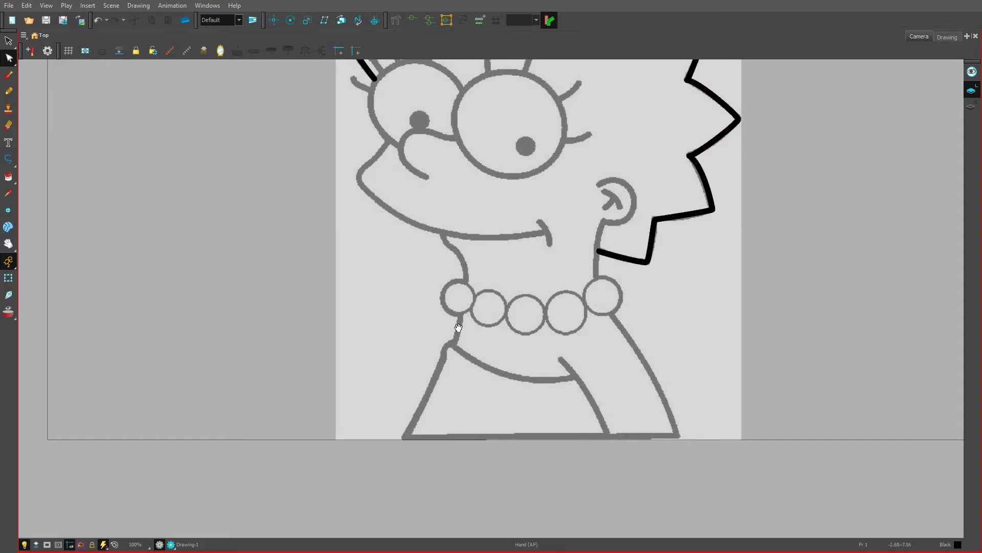
drag(471, 186, 487, 256)
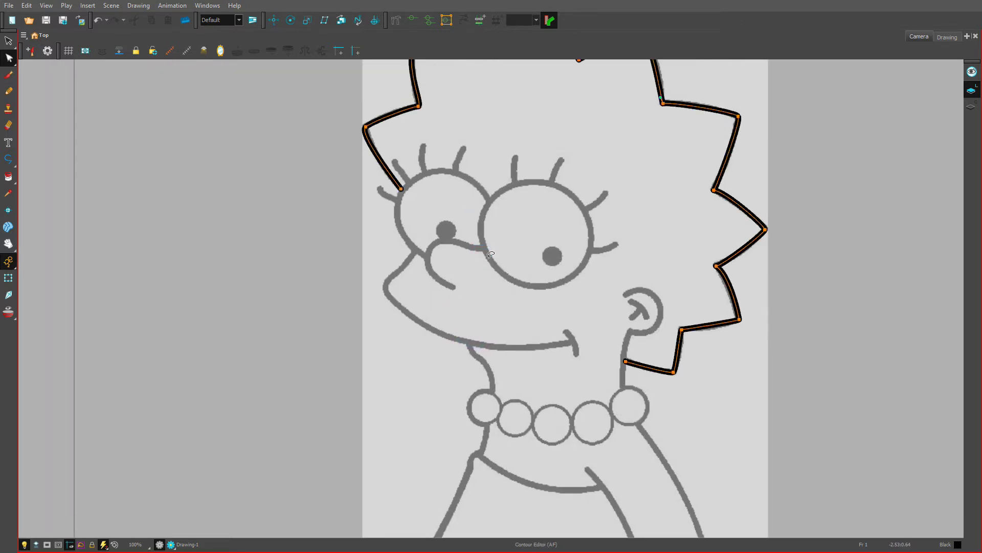
click(500, 230)
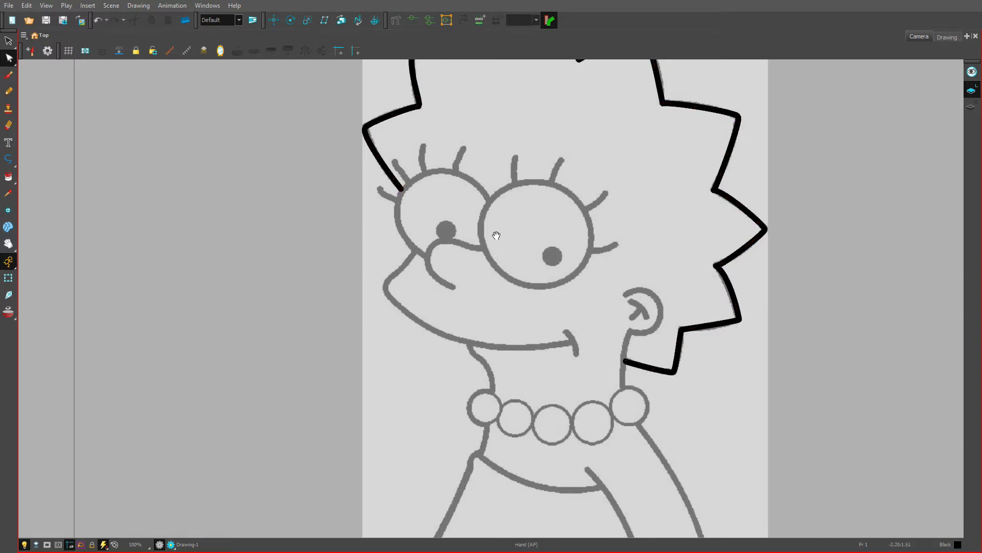
drag(500, 231, 478, 274)
key(ctrl+a)
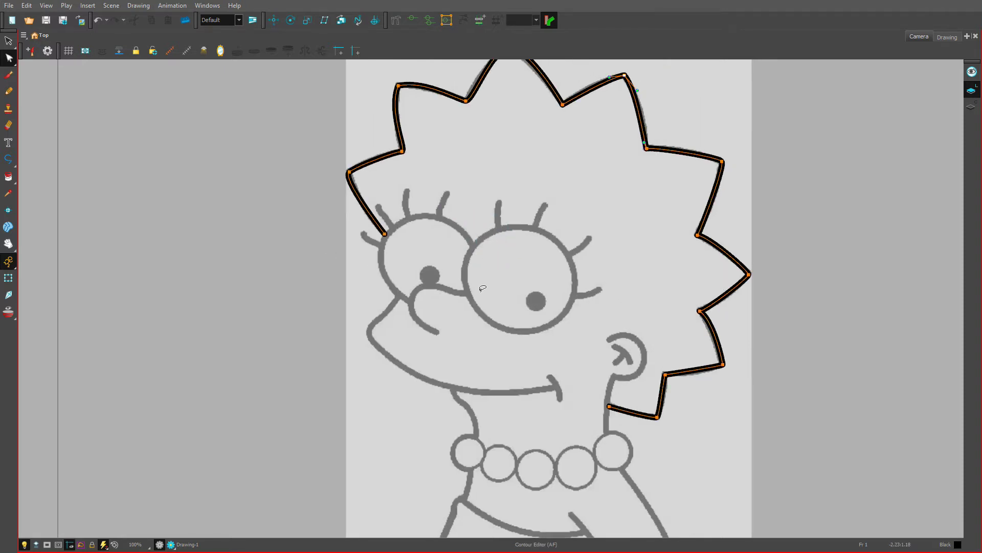
scroll(458, 308, up, 1)
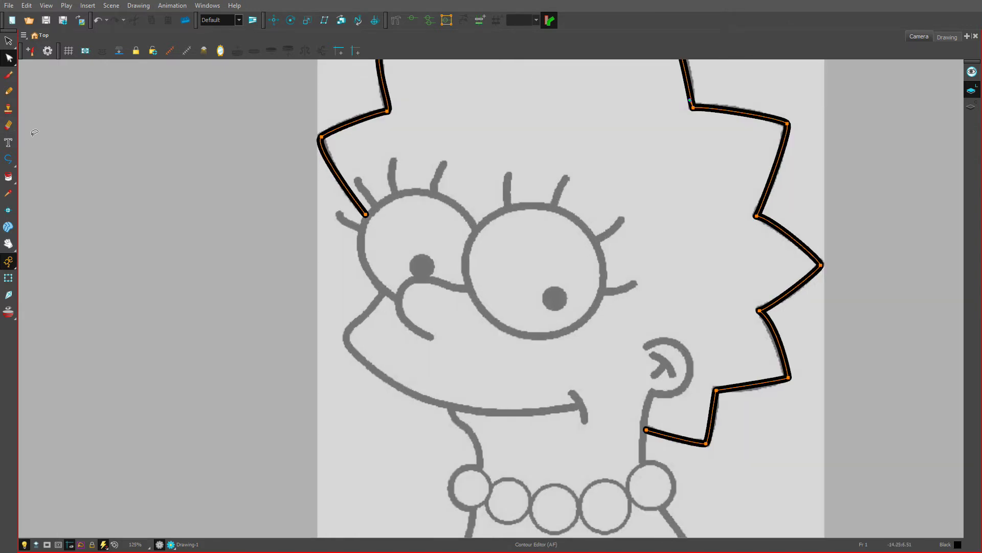
drag(8, 166, 31, 172)
drag(529, 265, 603, 307)
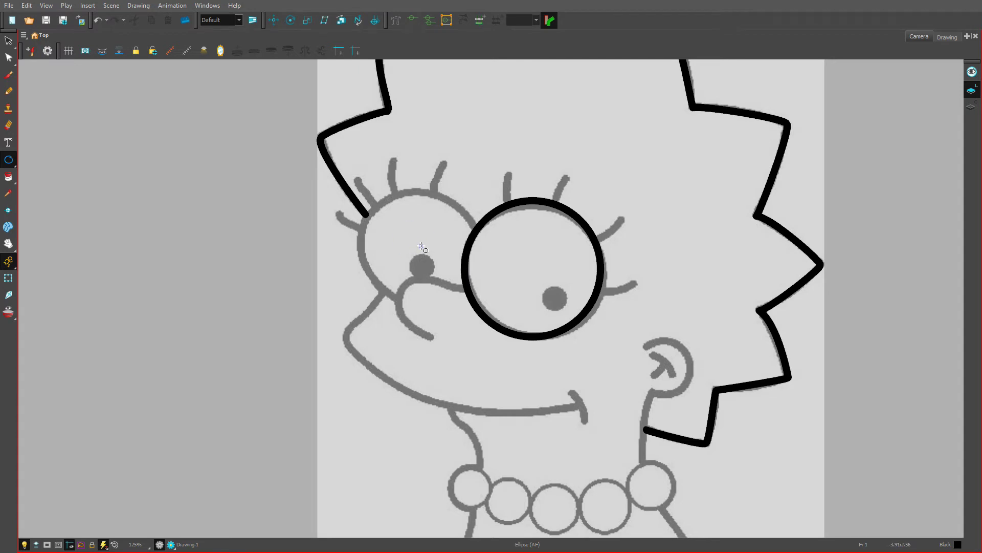
drag(420, 247, 478, 287)
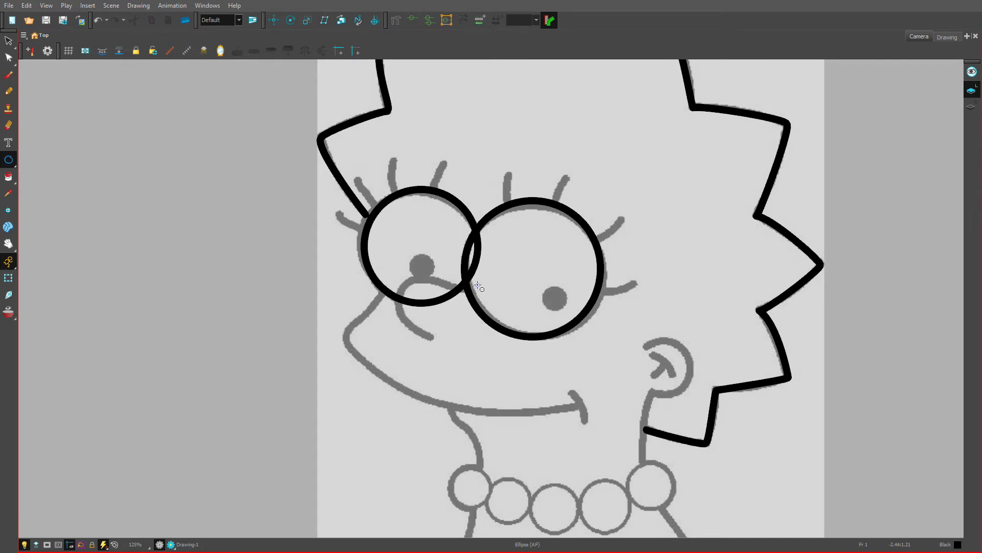
drag(478, 286, 478, 286)
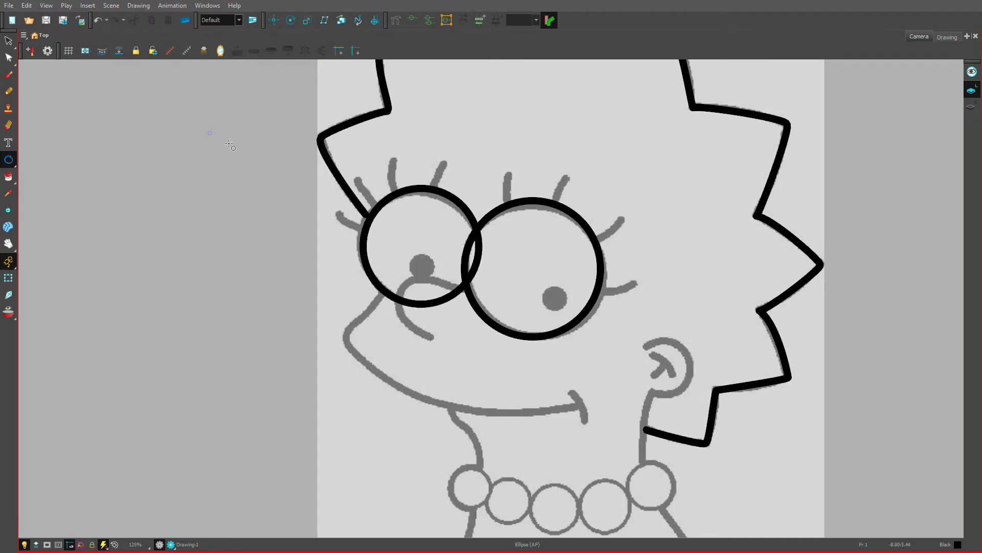
Select the two eye circles and check how closely they fit the reference eye outlines.
click(8, 41)
click(431, 305)
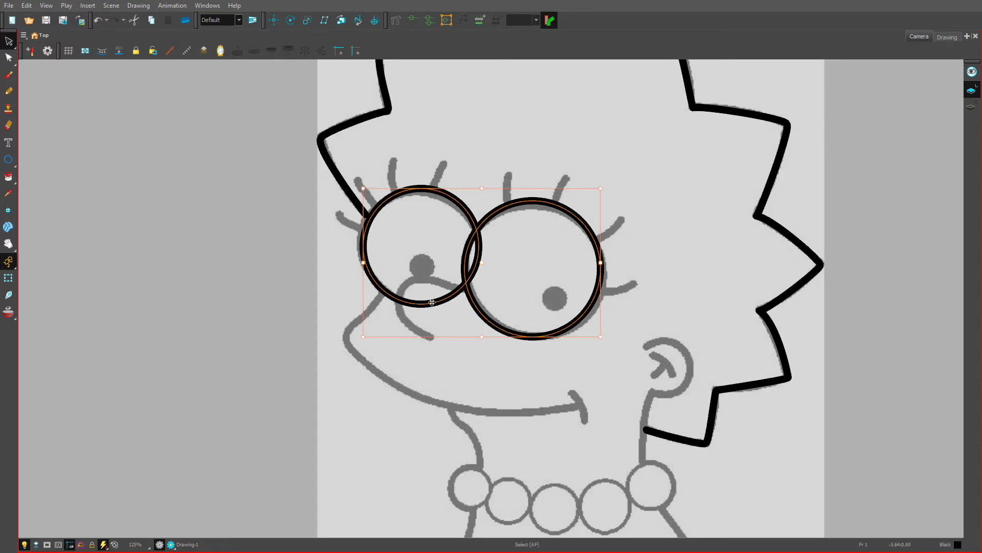
click(459, 319)
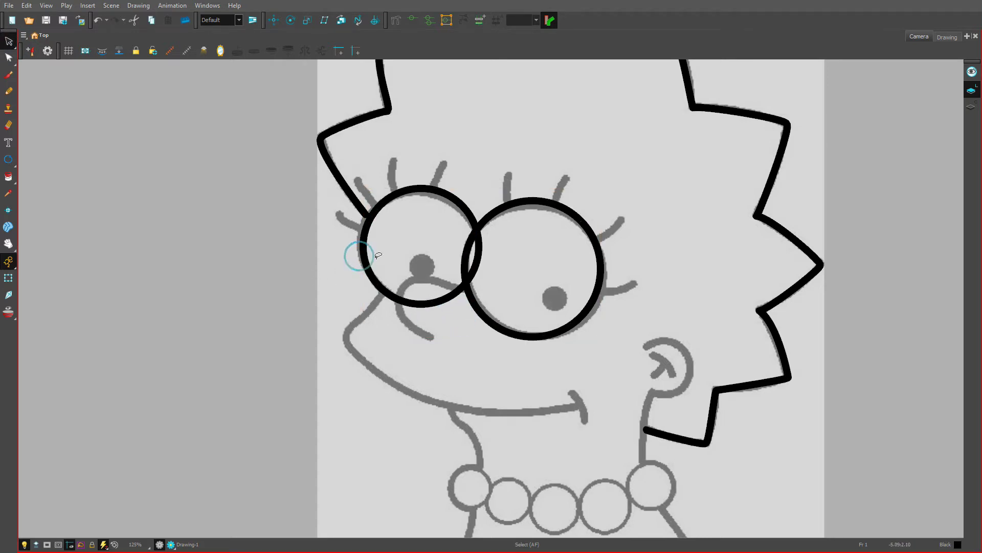
click(359, 254)
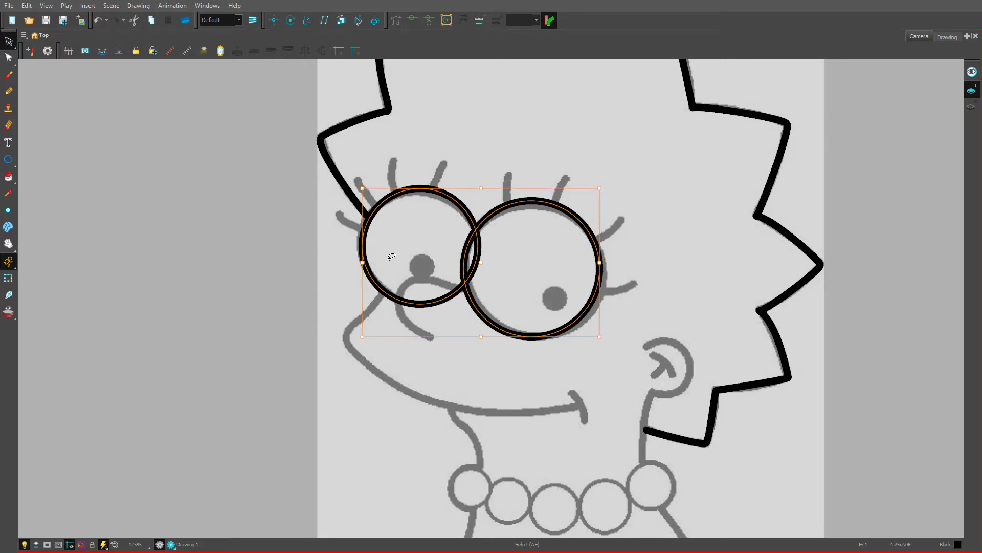
click(622, 322)
click(583, 321)
click(653, 225)
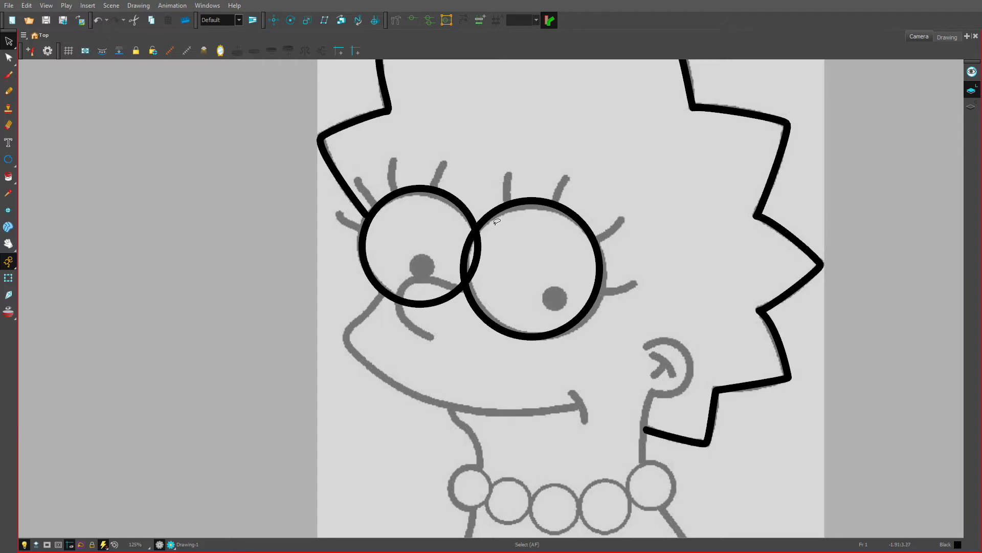
click(524, 198)
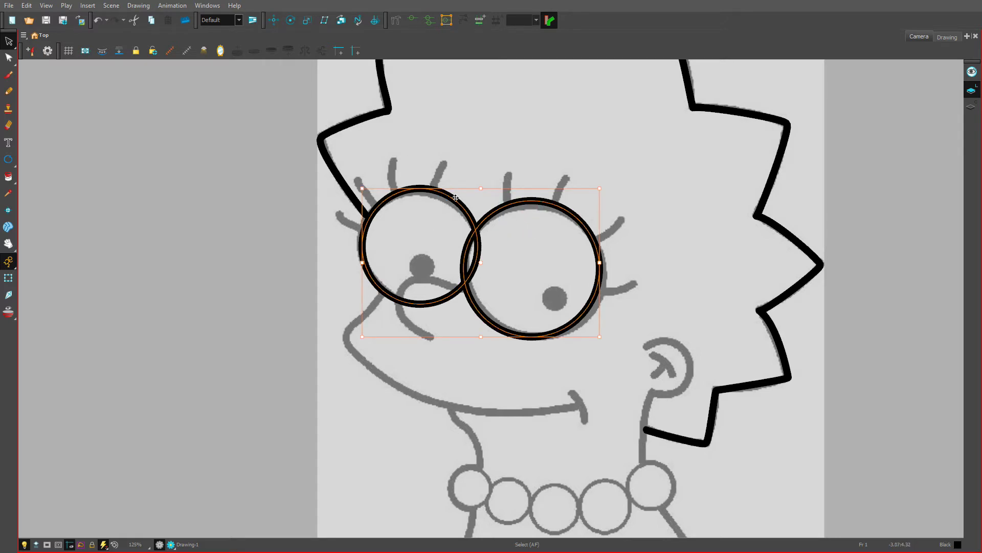
click(487, 165)
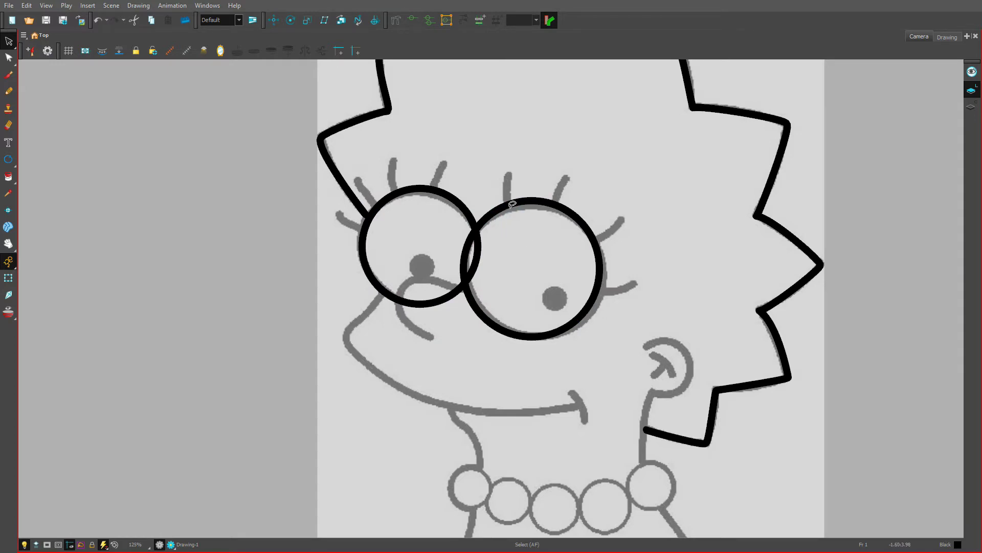
mouse_move(527, 200)
mouse_down()
mouse_move(537, 176)
mouse_move(535, 207)
mouse_up()
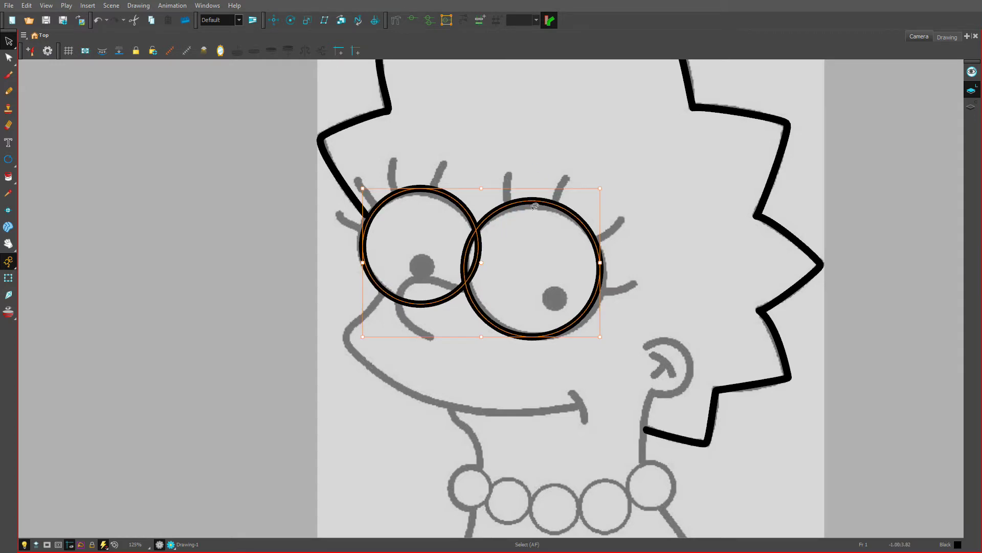
click(546, 264)
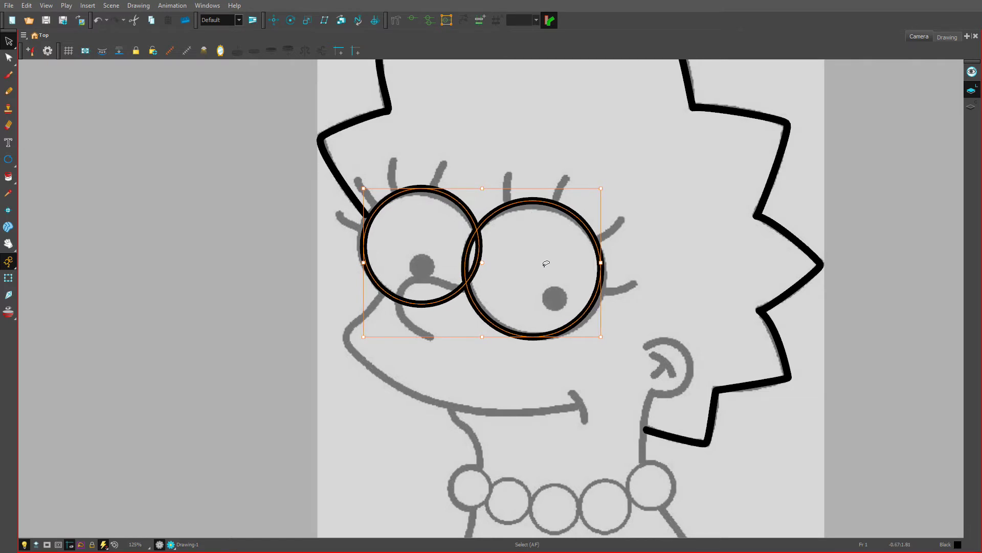
key(Left)
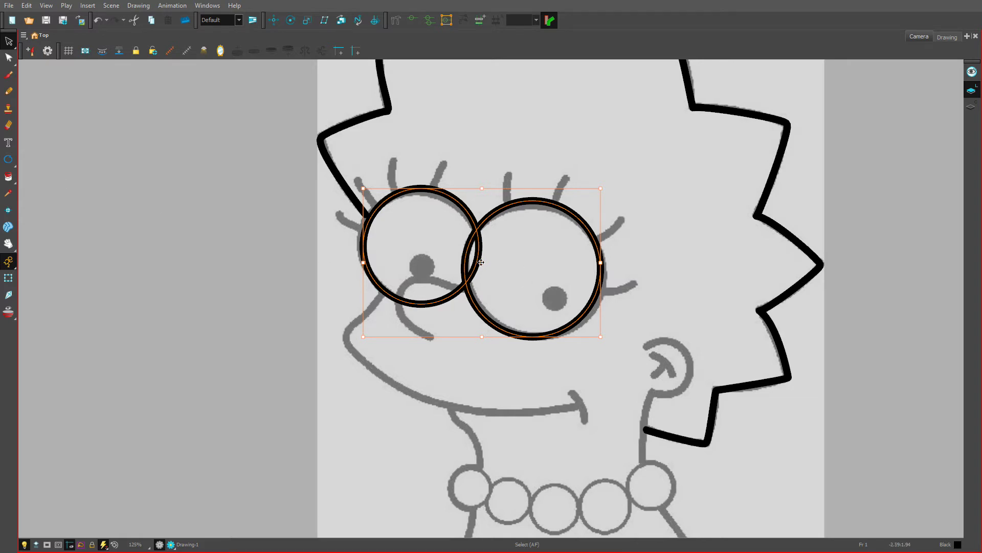
Trace the slanted upper eyelash right of center on the right-hand eye as a separate curved polyline.
scroll(481, 262, up, 3)
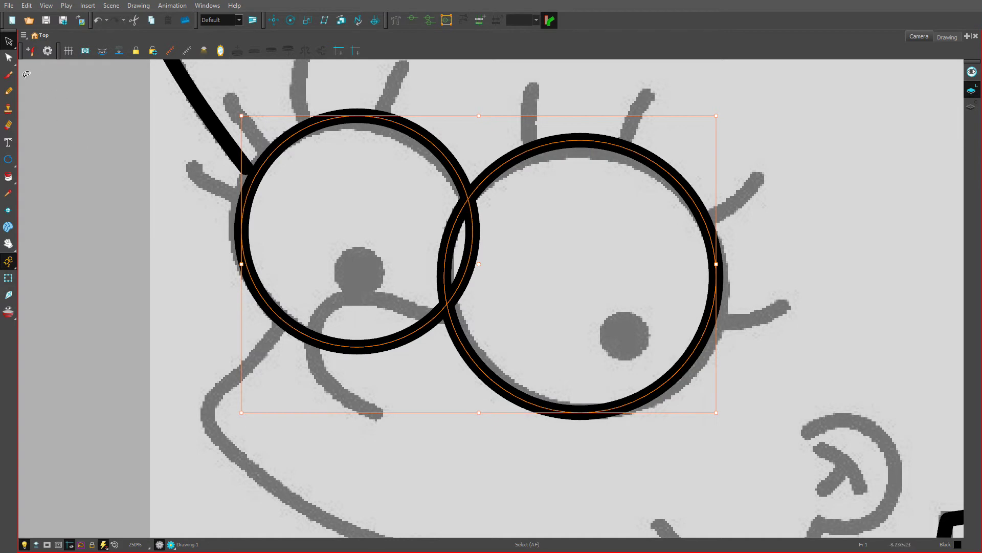
scroll(173, 194, down, 2)
scroll(207, 256, up, 1)
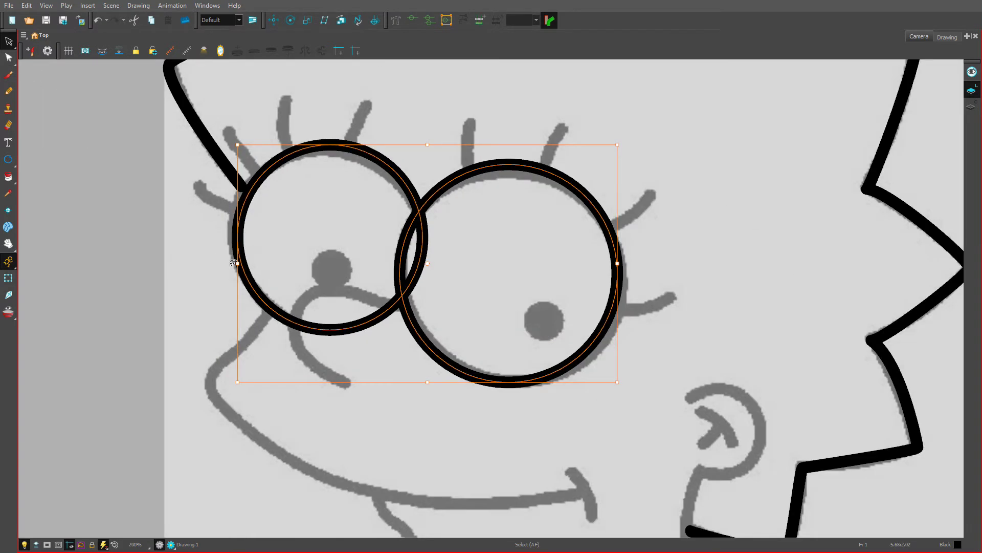
drag(252, 259, 330, 296)
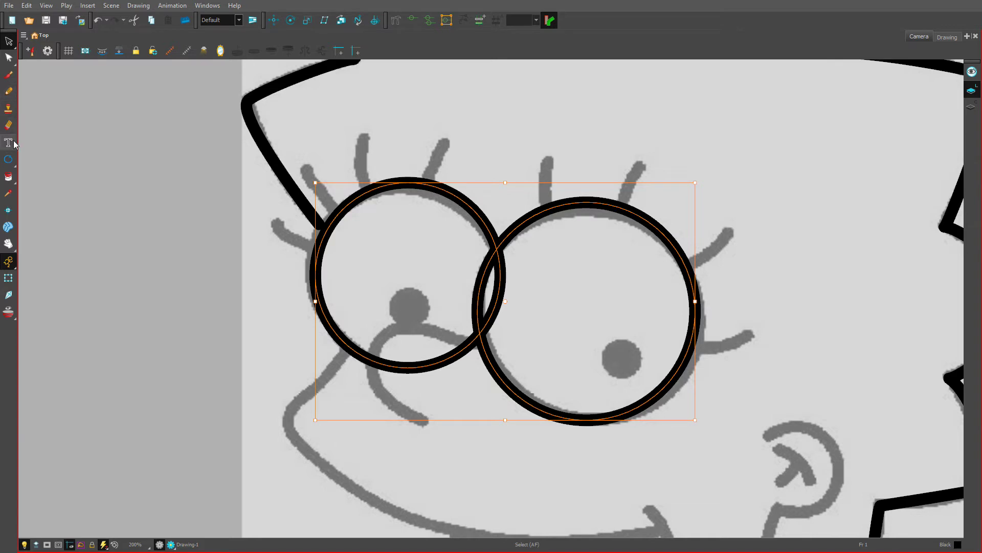
drag(10, 166, 38, 193)
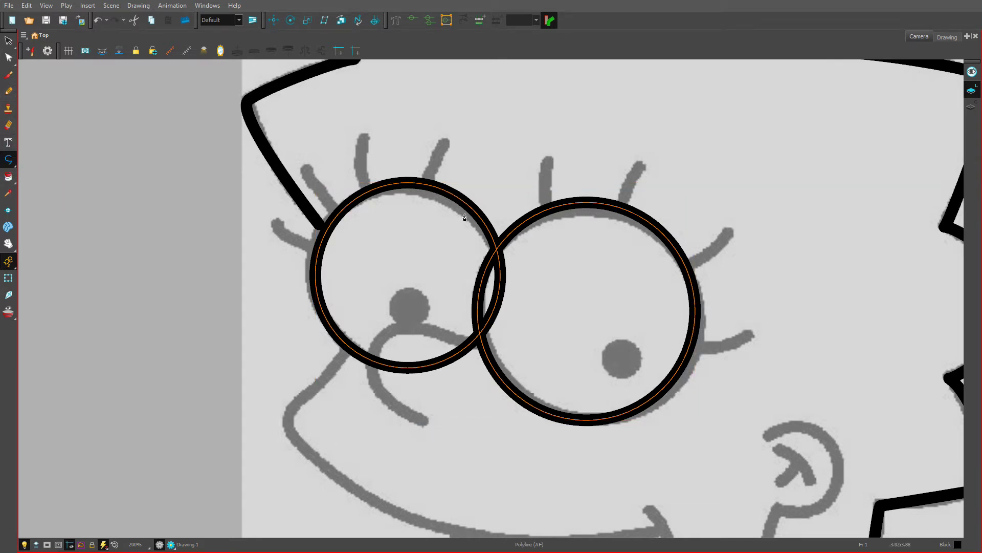
scroll(522, 210, down, 2)
scroll(533, 198, up, 2)
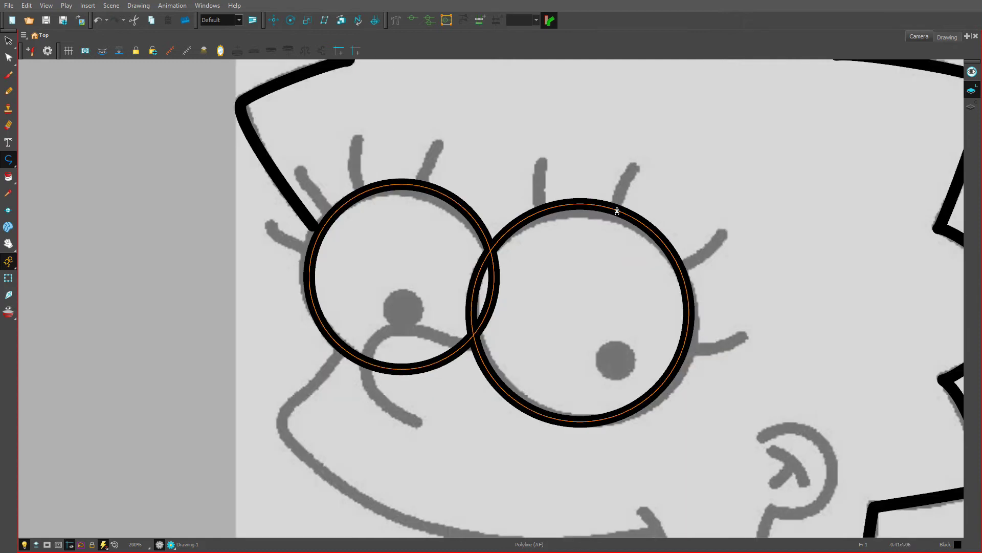
click(613, 209)
double_click(643, 169)
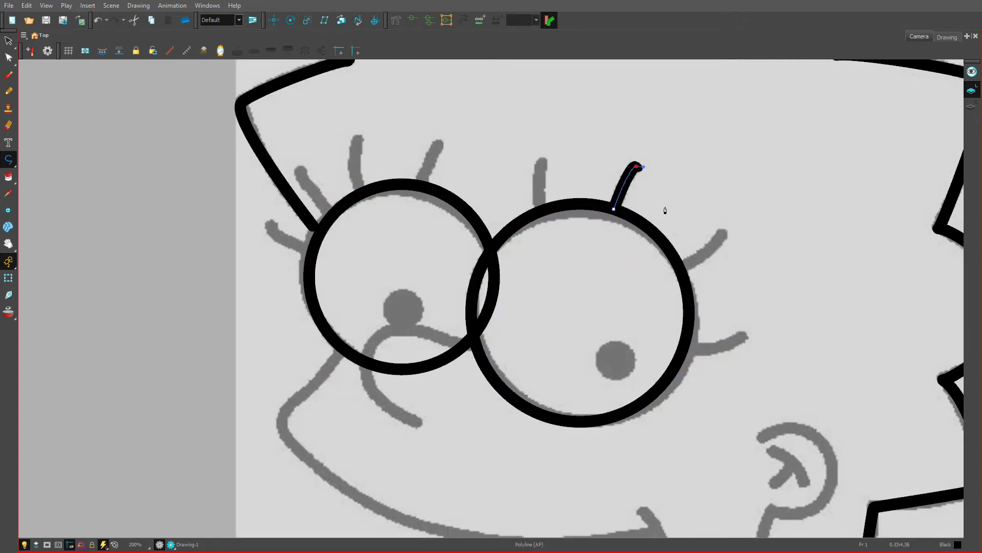
click(682, 271)
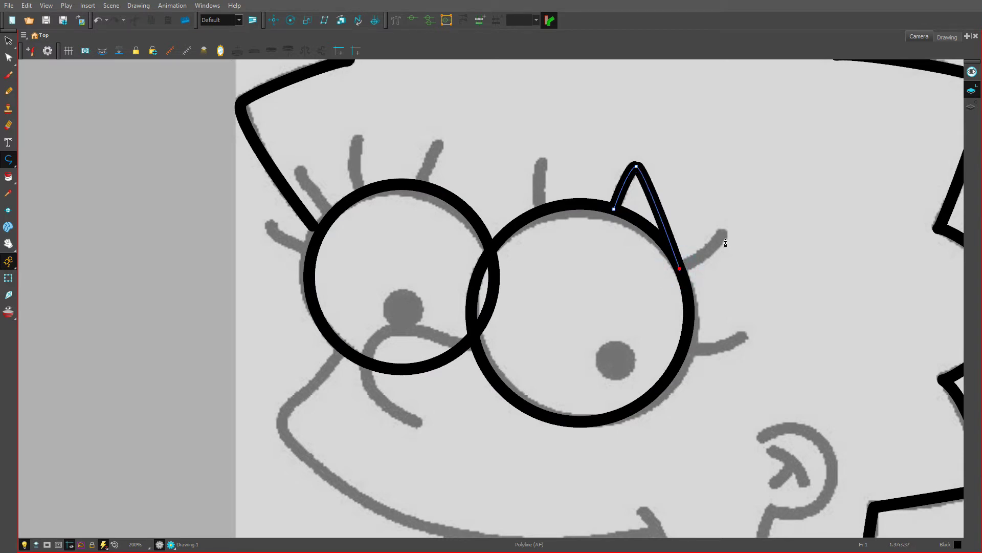
key(ctrl+z)
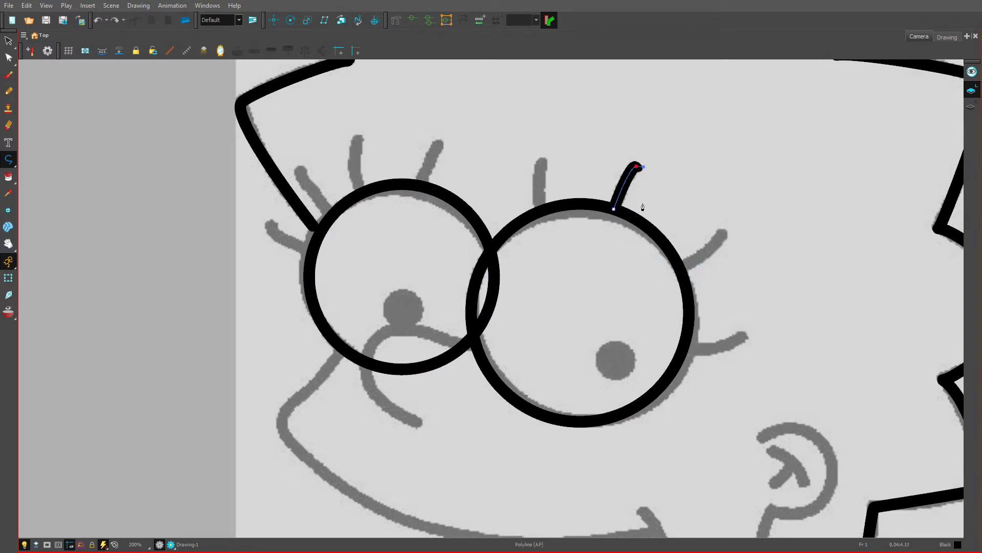
double_click(637, 170)
Trace the two eyelashes on the outer side of the right-hand eye as separate curved polylines.
click(679, 269)
click(722, 233)
double_click(723, 233)
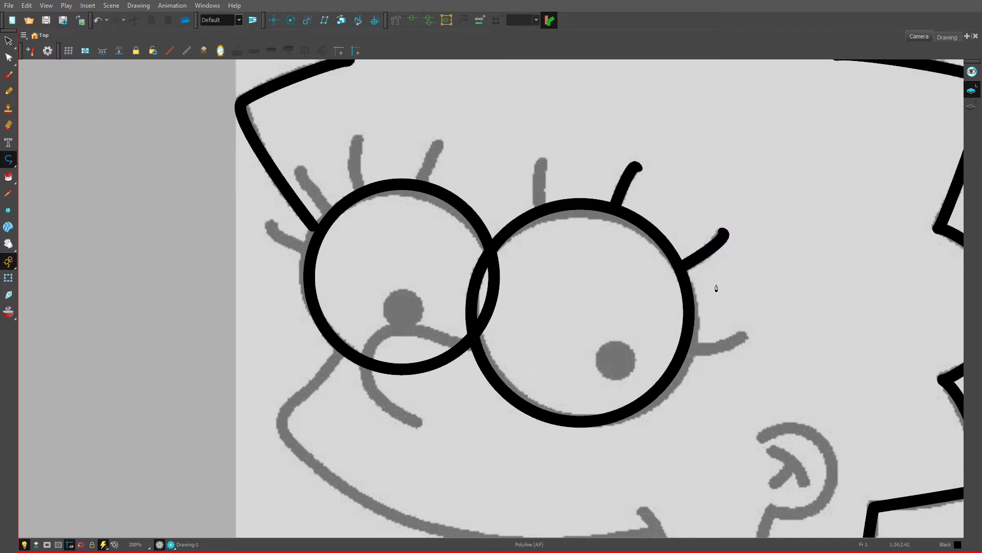
drag(714, 285, 697, 252)
click(667, 281)
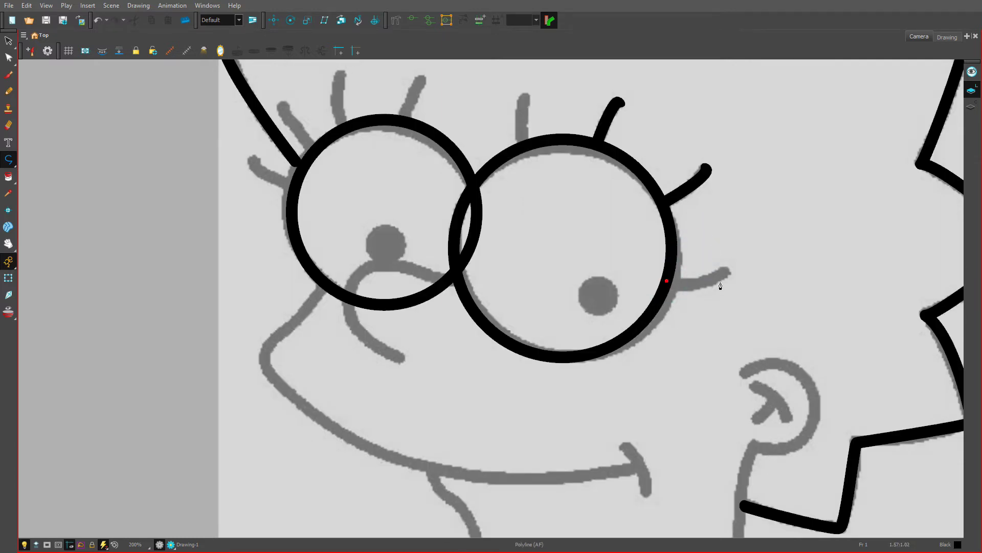
click(728, 272)
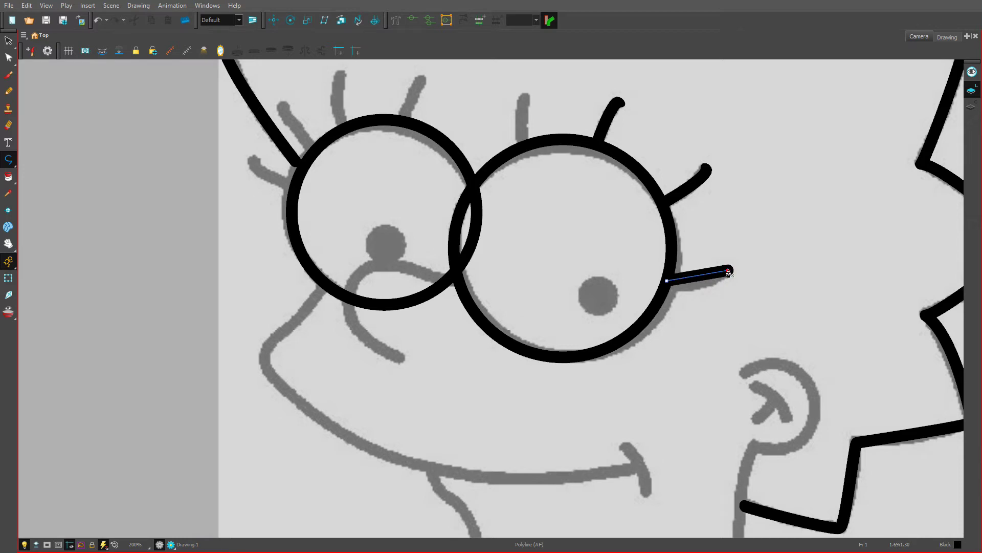
key(ctrl+z)
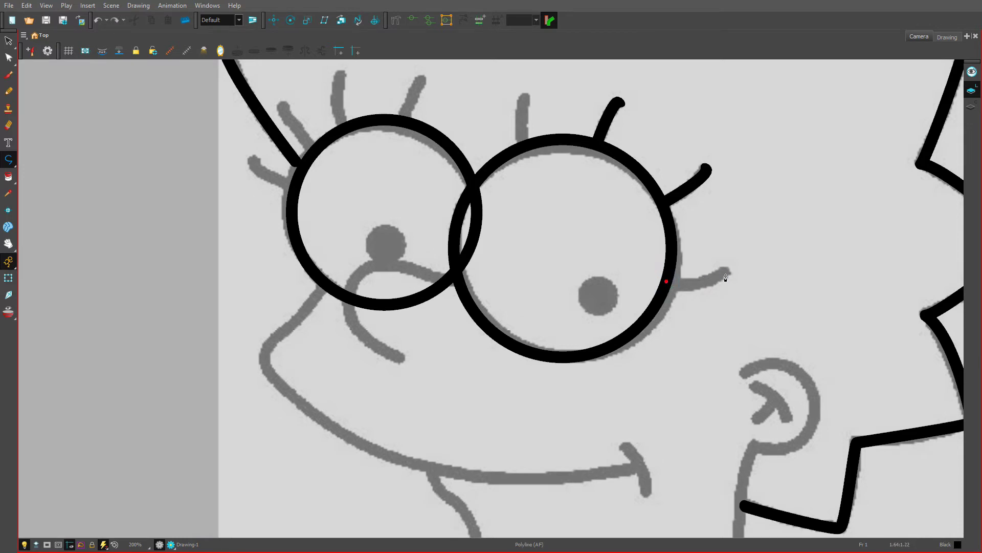
drag(725, 274, 727, 275)
key(Escape)
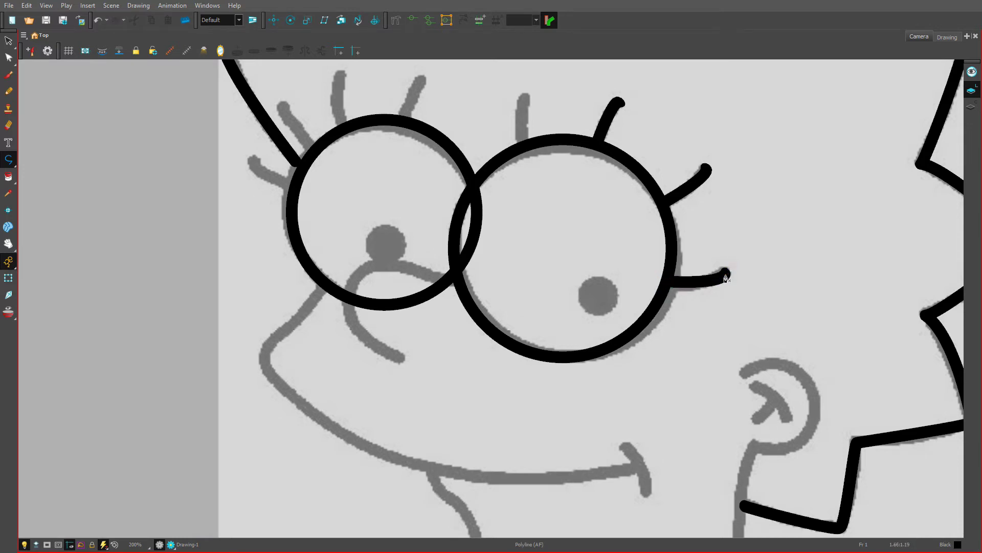
Trace the nearly vertical eyelash at the upper left of the right-hand eye with the Polyline tool.
drag(504, 291, 617, 257)
click(635, 226)
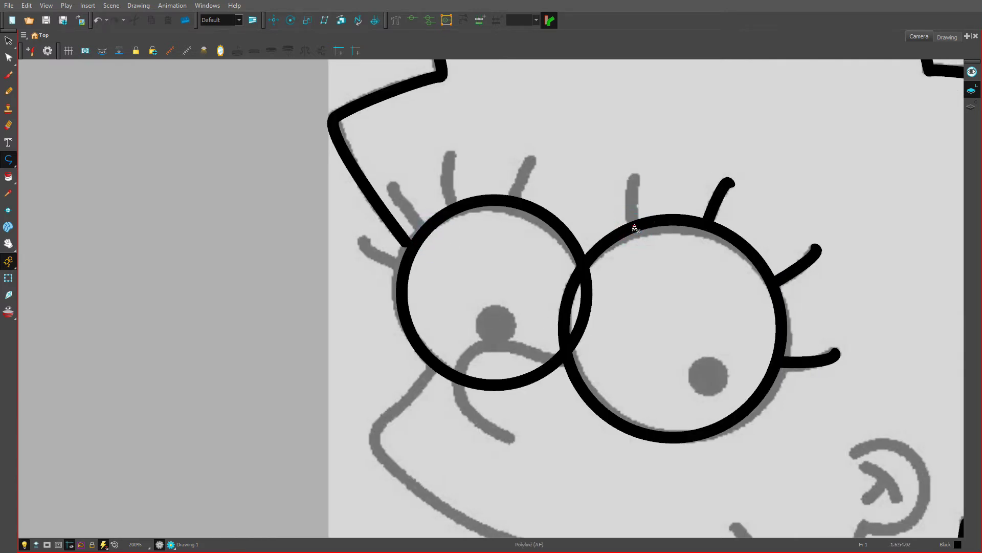
key(Escape)
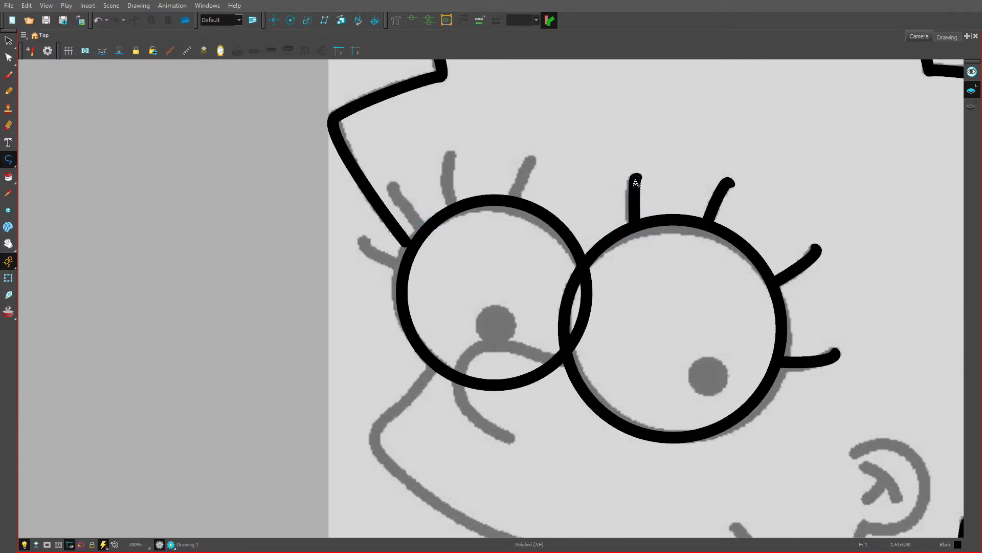
Trace the two eyelashes on top of the left-hand eye as separate curved polylines.
drag(543, 213, 546, 264)
click(541, 259)
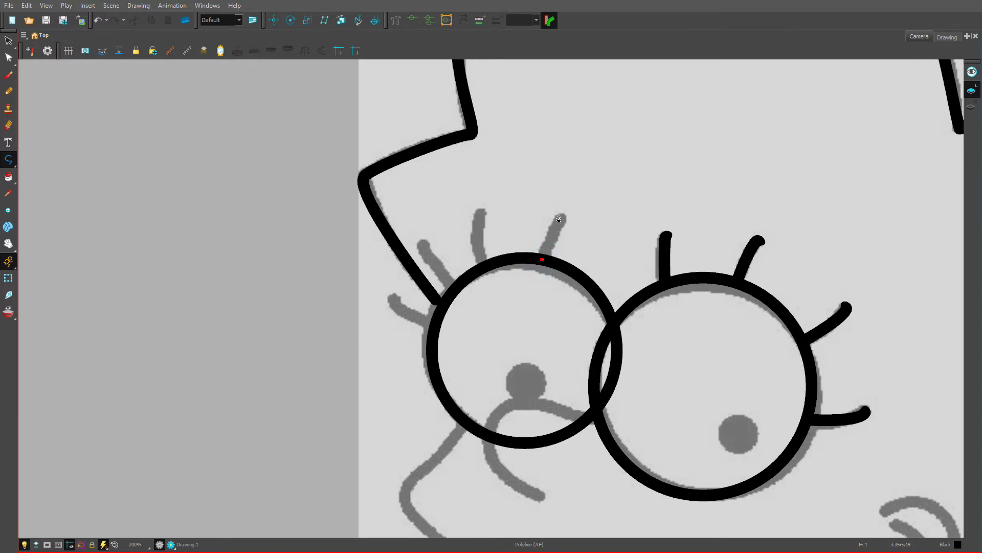
drag(564, 219, 569, 216)
key(Escape)
click(485, 267)
drag(482, 212, 489, 205)
key(Escape)
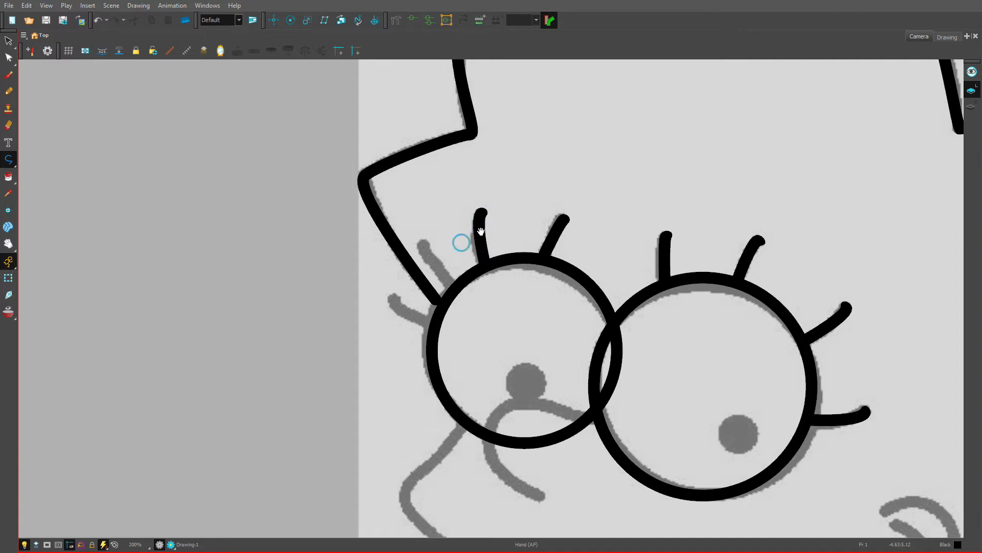
Trace the two eyelashes on the outer side of the left-hand eye as separate polylines.
scroll(490, 259, down, 2)
click(488, 269)
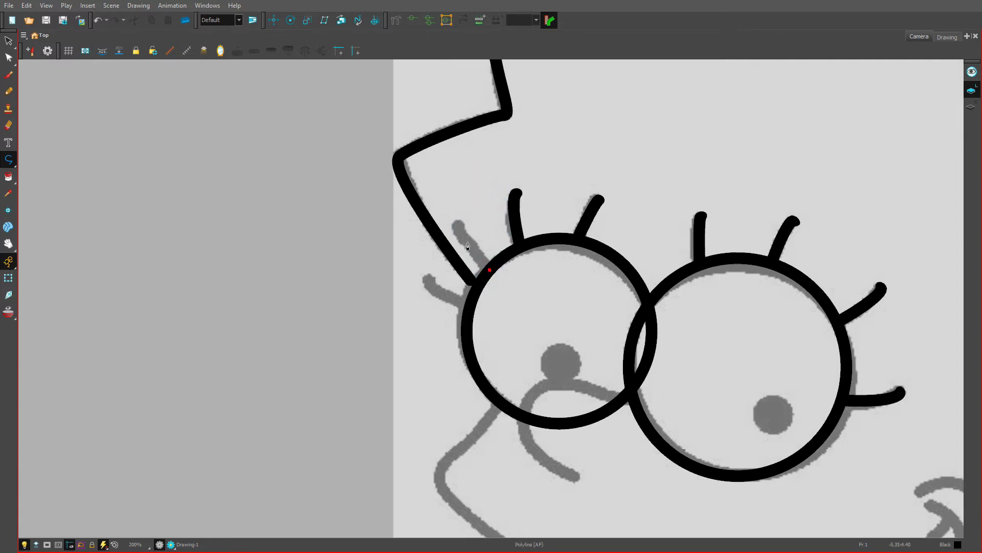
click(458, 224)
key(Escape)
scroll(461, 240, down, 2)
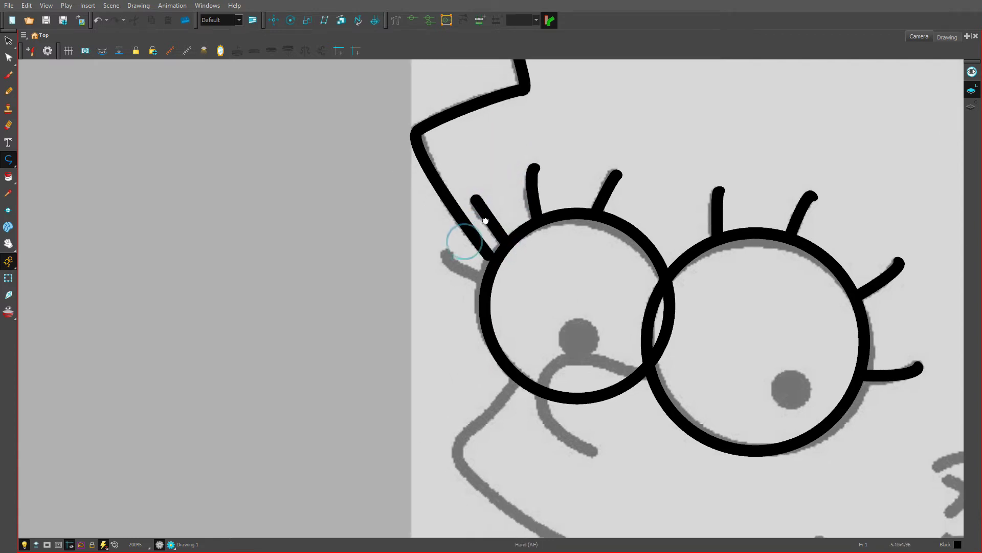
click(493, 276)
click(452, 251)
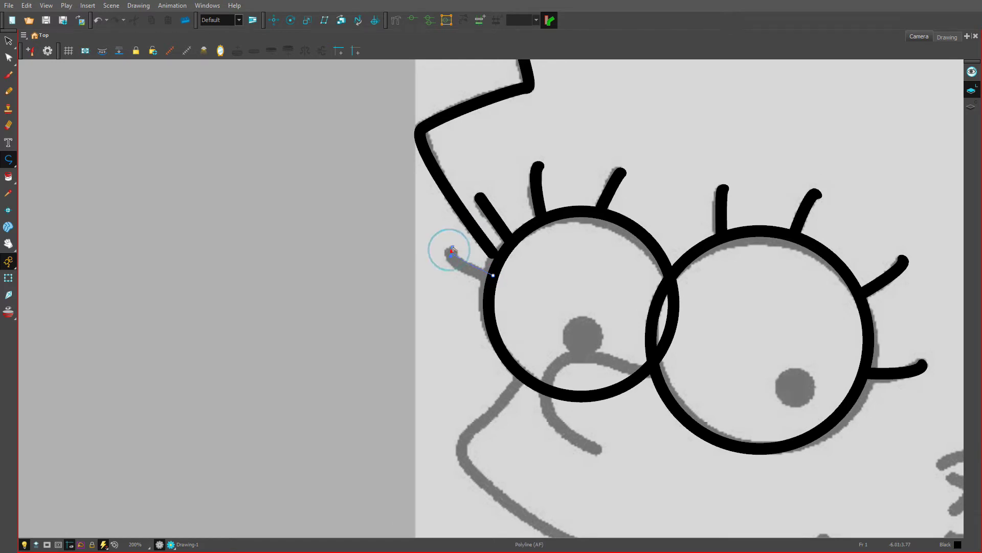
key(Escape)
scroll(531, 285, down, 2)
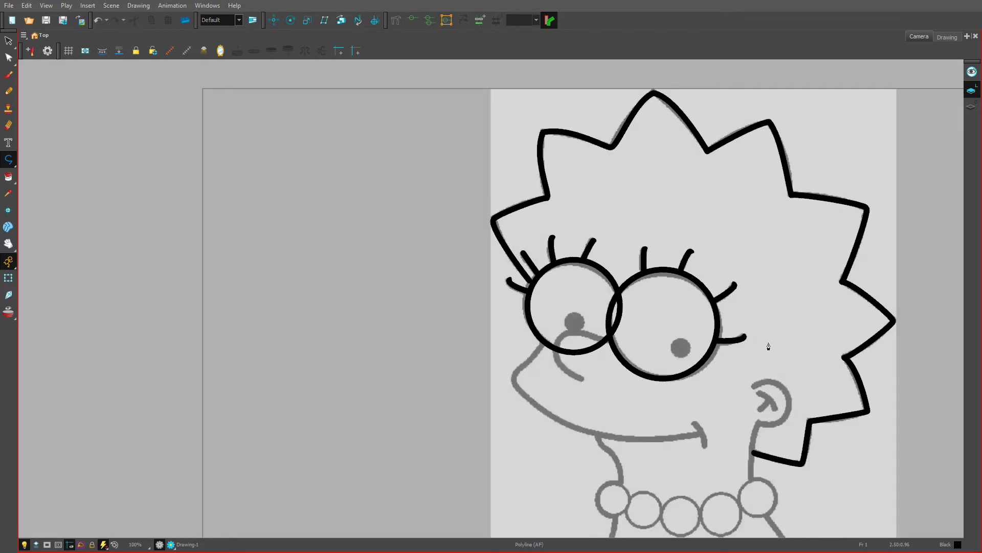
Trace the nose as one curved polyline, from where the eyes meet, around its rounded tip to the lower end.
key(space)
drag(698, 307, 623, 227)
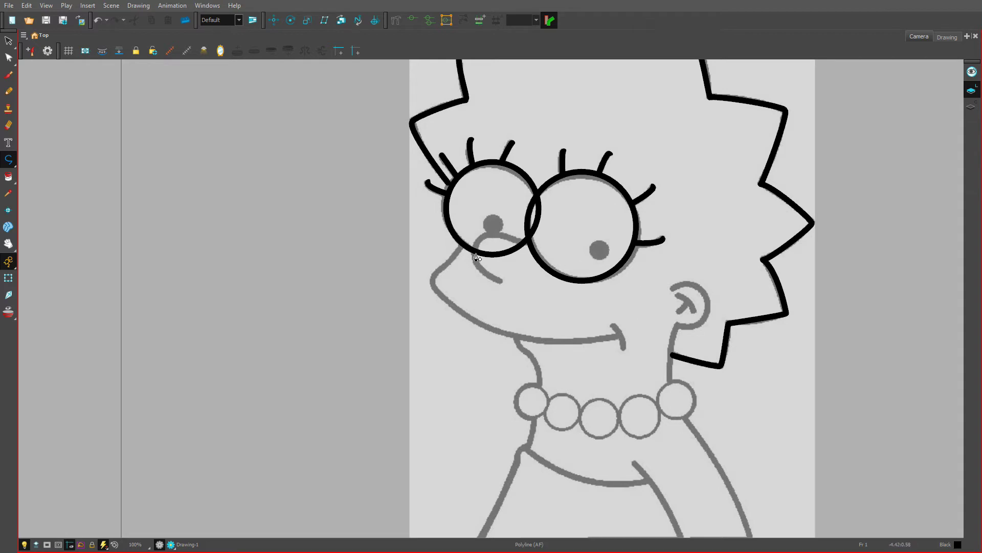
scroll(476, 257, up, 3)
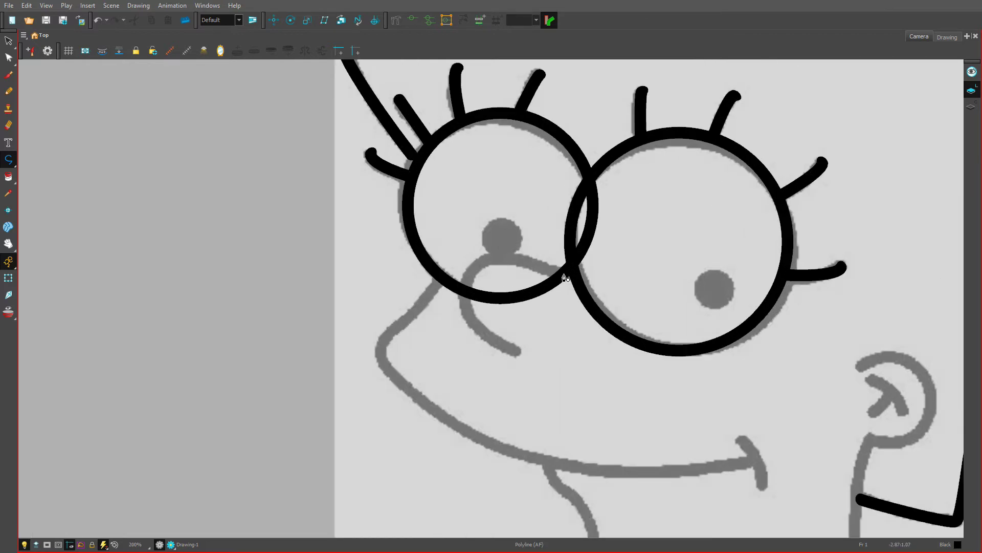
click(563, 274)
drag(476, 269, 451, 296)
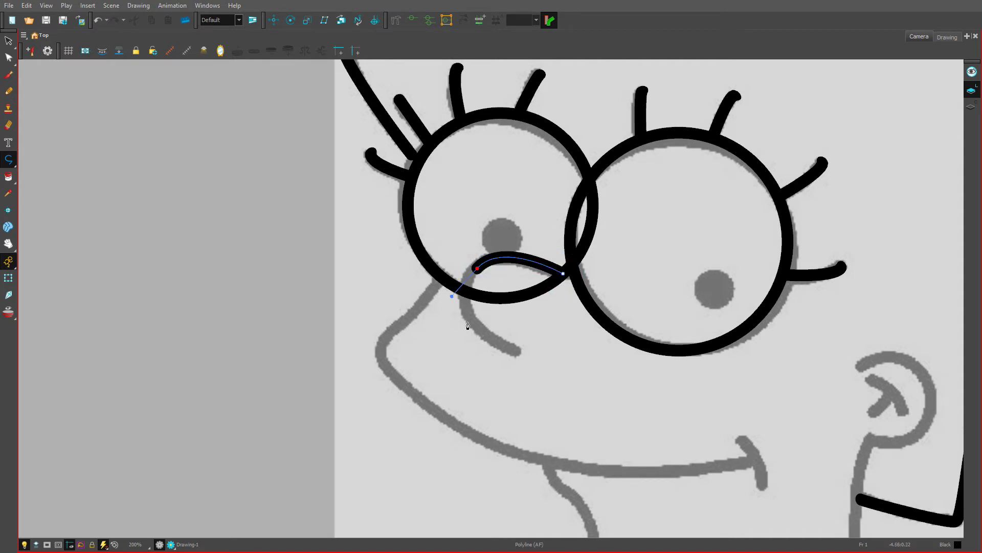
drag(513, 352, 567, 377)
click(514, 352)
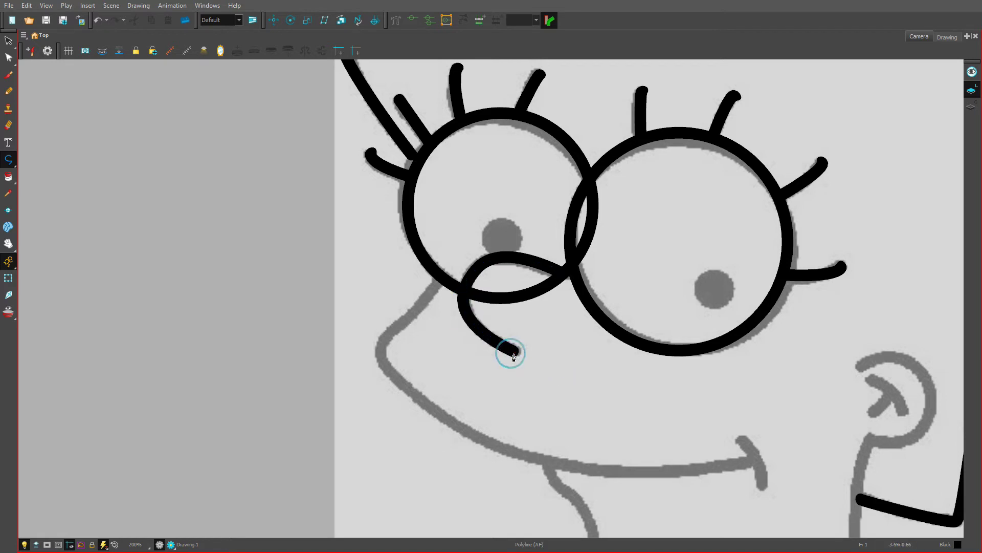
Trace the muzzle from the left-hand eye around the upper lip and along the mouth line to the mouth corner.
scroll(532, 312, down, 3)
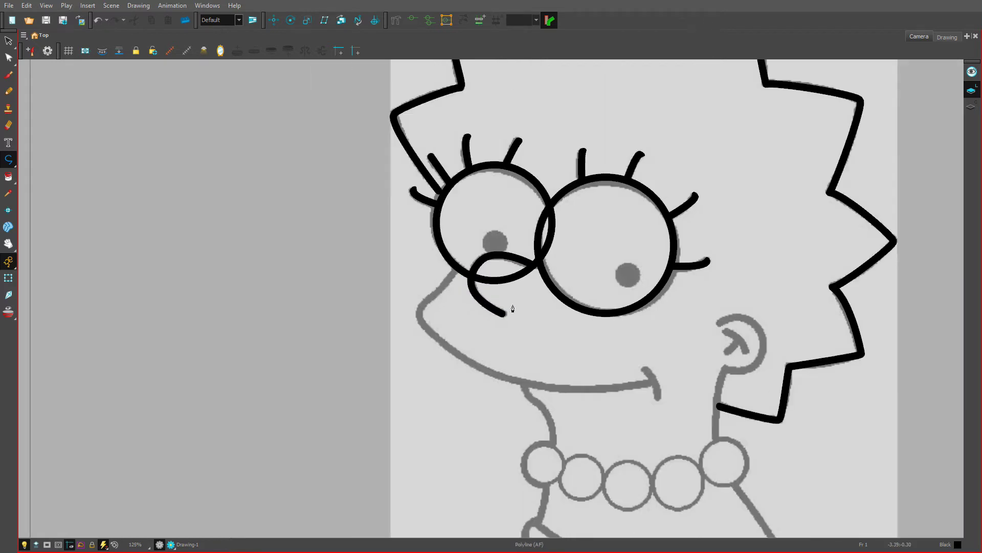
click(455, 266)
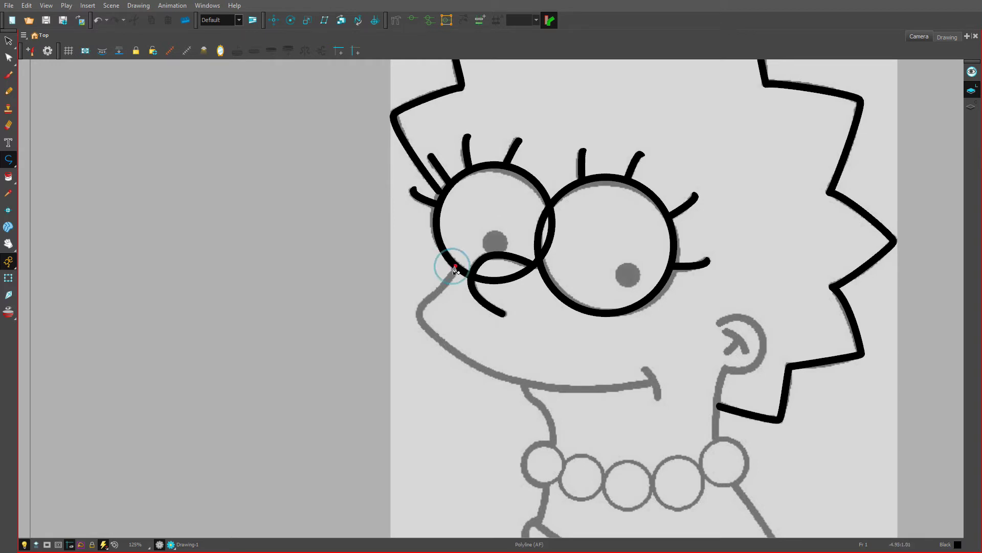
click(430, 299)
click(423, 306)
drag(433, 336, 461, 360)
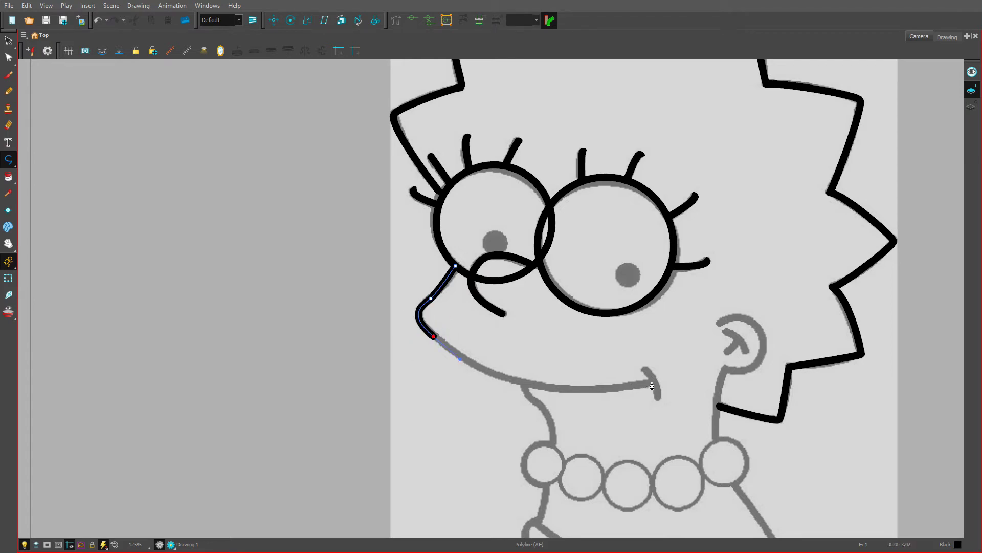
drag(653, 382, 778, 355)
Trace the short curved crease across the mouth corner as a separate polyline.
scroll(685, 377, up, 3)
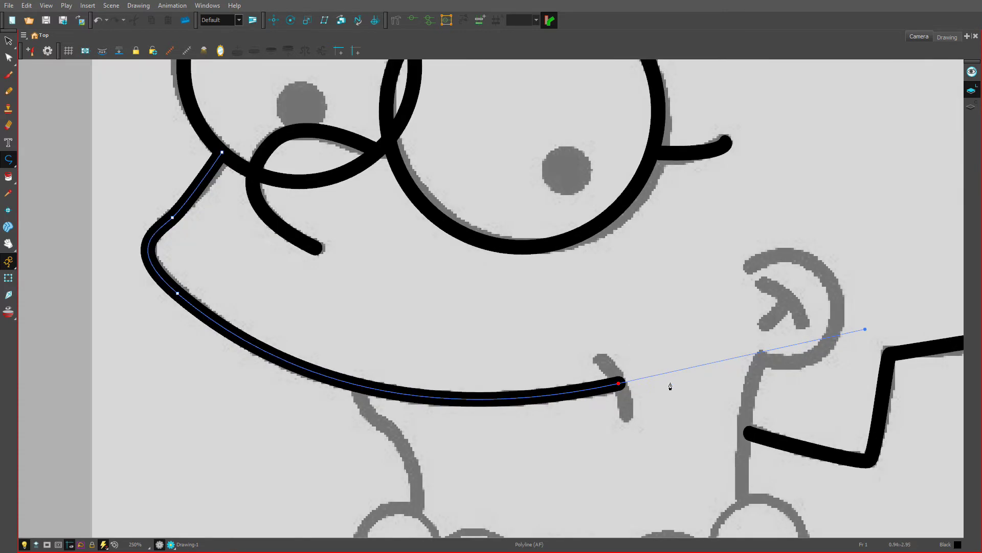
click(620, 385)
click(601, 360)
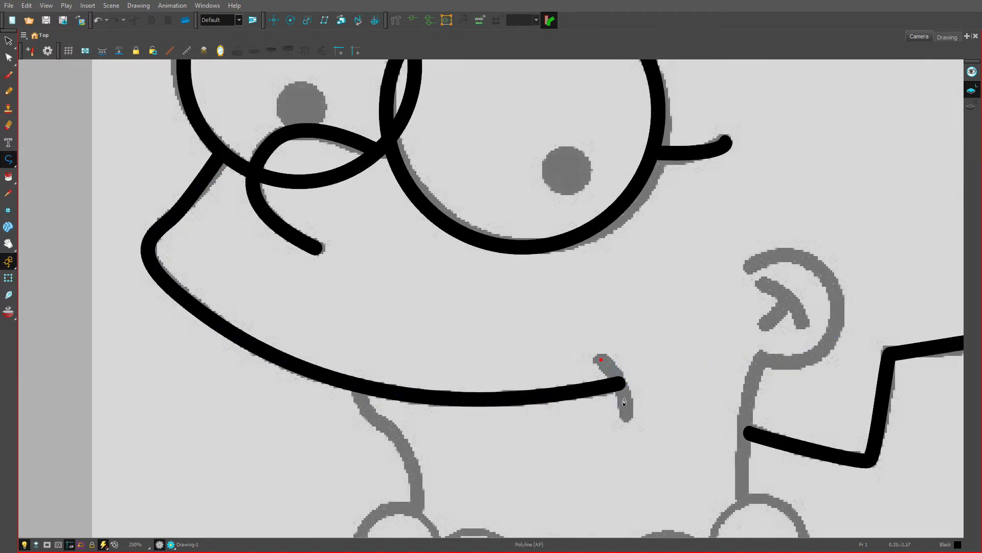
drag(627, 415, 621, 436)
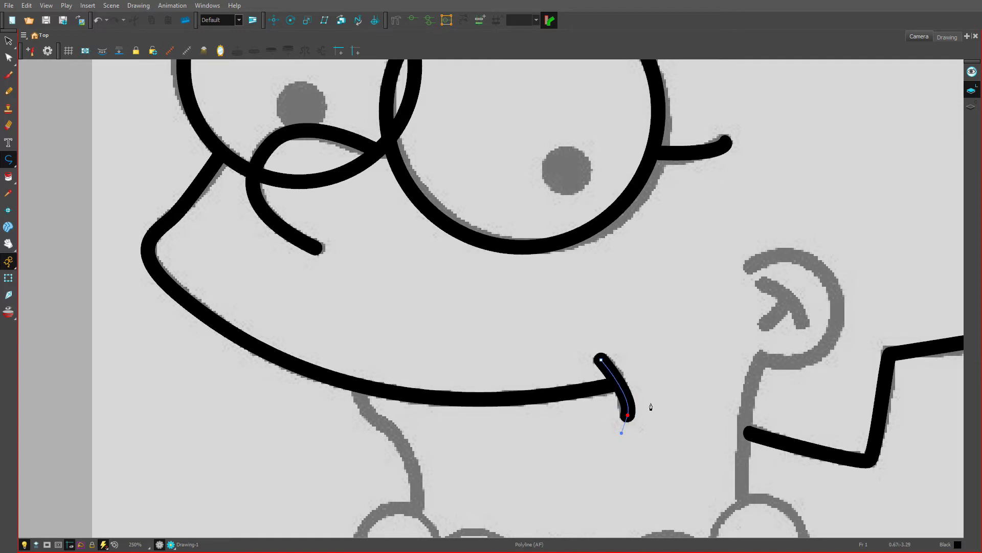
scroll(653, 395, down, 2)
scroll(686, 340, down, 1)
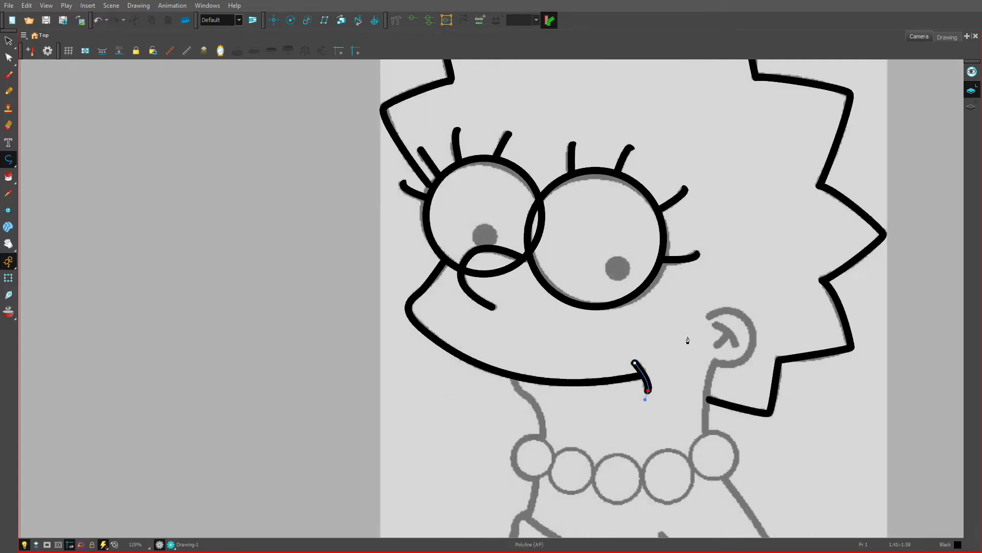
drag(688, 316, 579, 257)
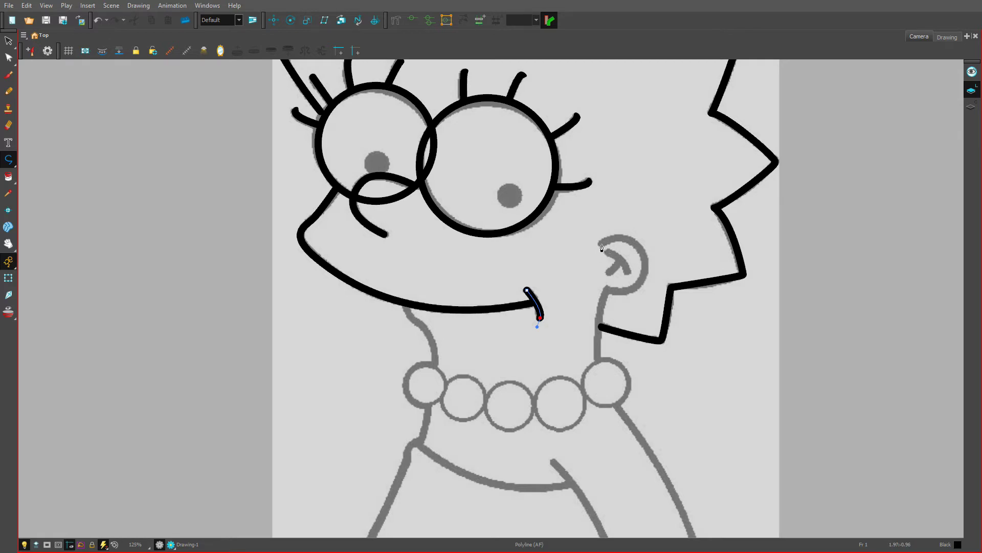
click(540, 321)
Trace the front of the neck as a curved polyline from the mouth line down to the dress neckline.
scroll(572, 281, down, 3)
scroll(572, 280, left, 4)
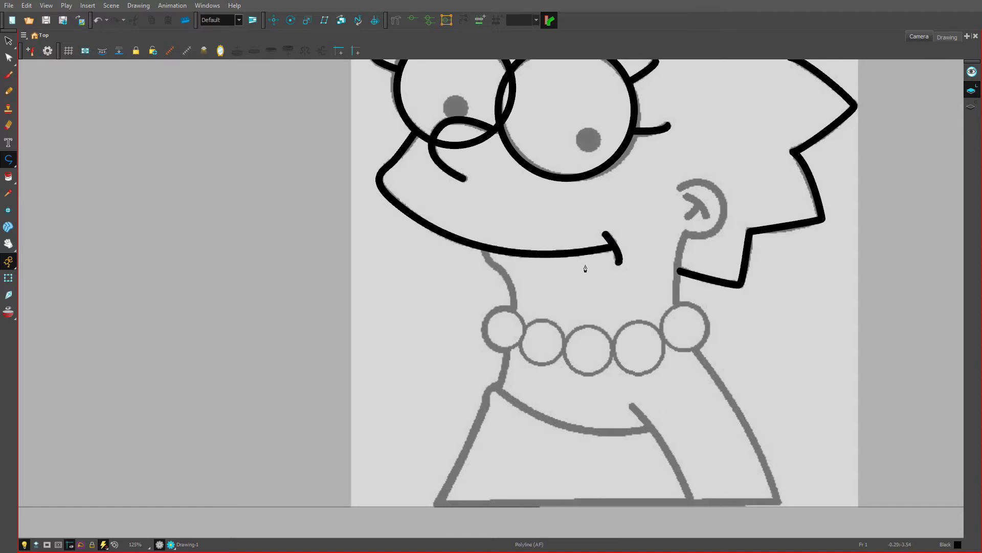
click(485, 248)
drag(504, 276, 529, 291)
scroll(507, 369, down, 3)
scroll(515, 345, left, 2)
drag(520, 317, 519, 330)
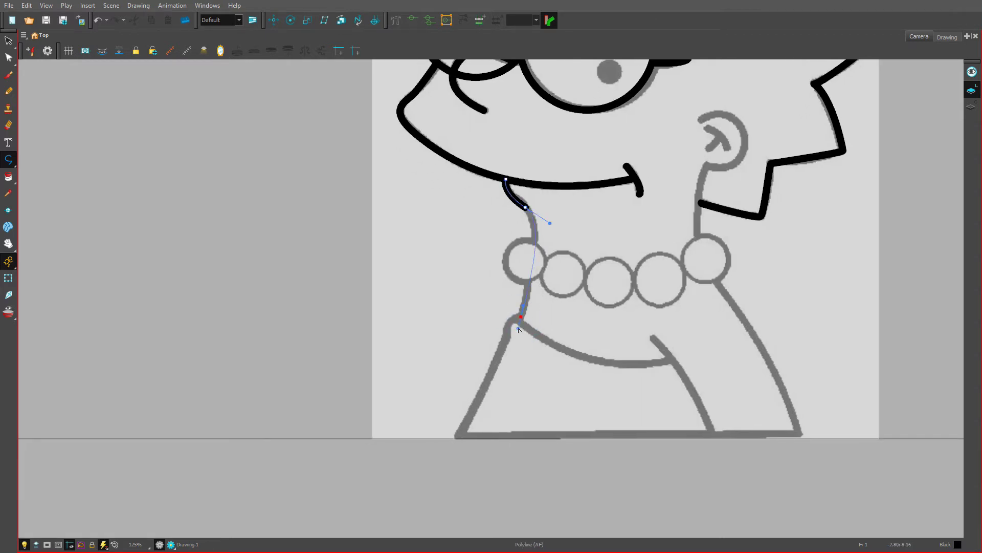
key(Escape)
Trace the dress neckline as a separate curved polyline between the arm line and the front of the neck.
scroll(540, 301, up, 2)
scroll(541, 253, down, 3)
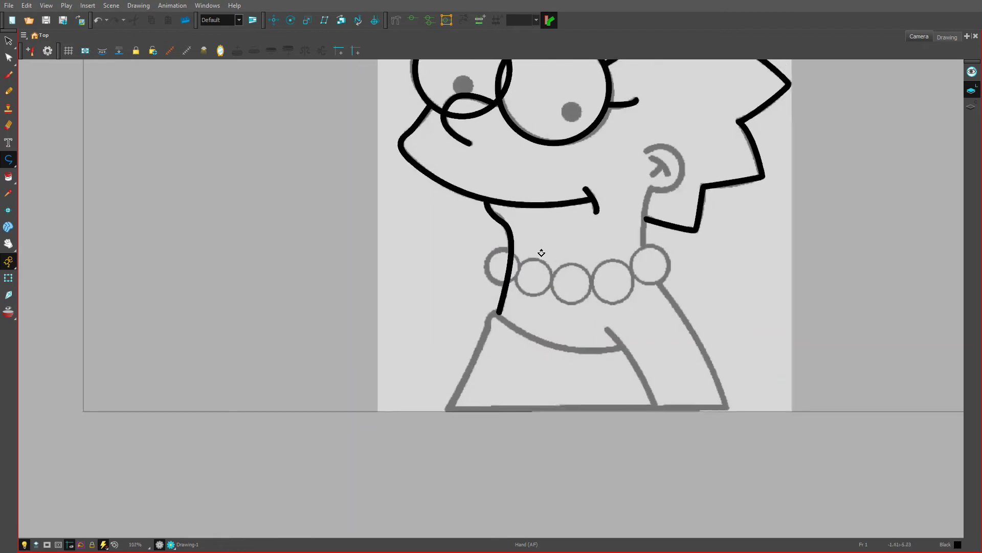
scroll(541, 253, up, 1)
scroll(516, 322, up, 3)
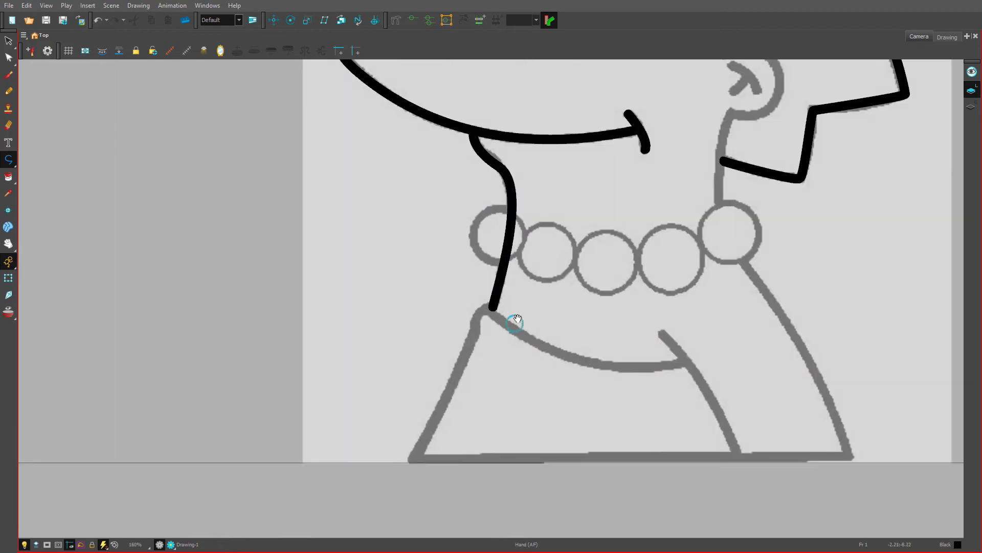
drag(517, 320, 520, 278)
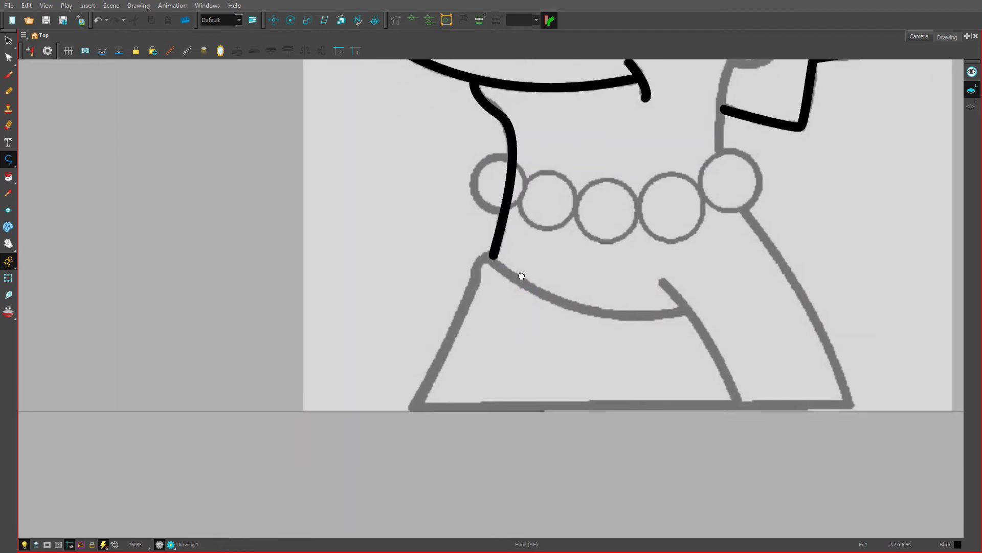
click(685, 309)
key(ctrl+z)
key(Escape)
mouse_move(487, 259)
mouse_down()
mouse_move(465, 213)
mouse_move(423, 193)
mouse_move(396, 162)
mouse_move(384, 168)
mouse_up()
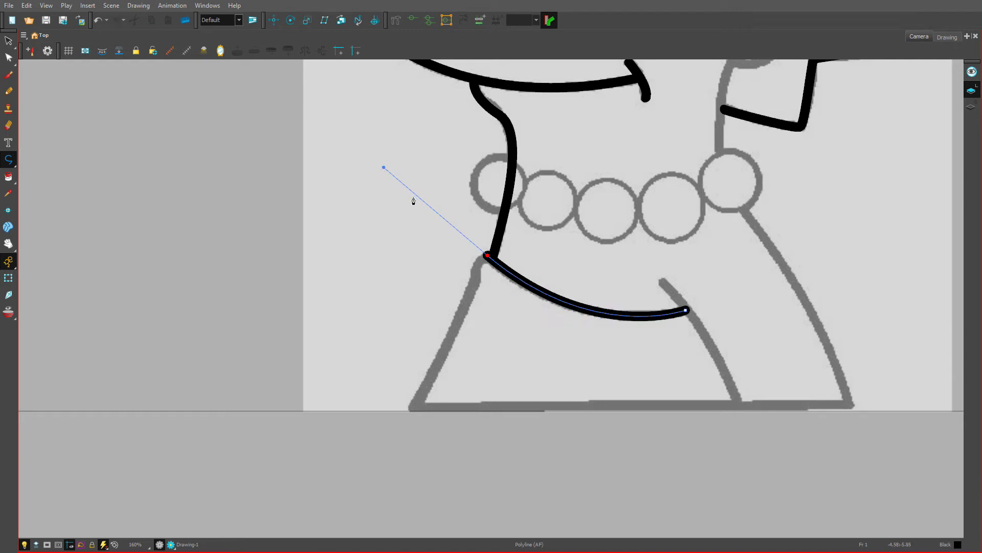
click(477, 279)
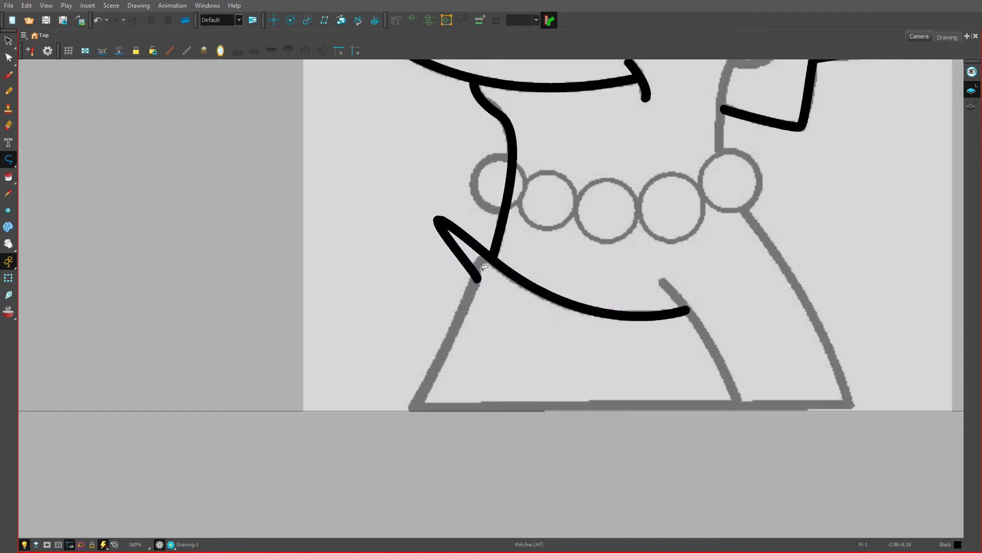
key(ctrl+z)
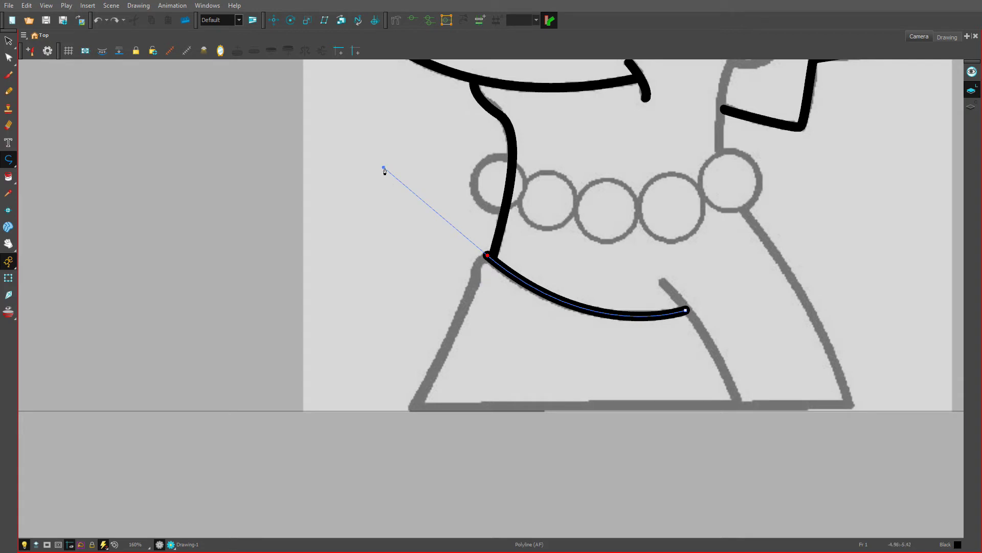
Trace the rounded front shoulder, the straight front side and the dress's bottom edge as far as the arm.
click(487, 258)
click(489, 257)
drag(476, 281, 481, 305)
click(465, 308)
click(415, 409)
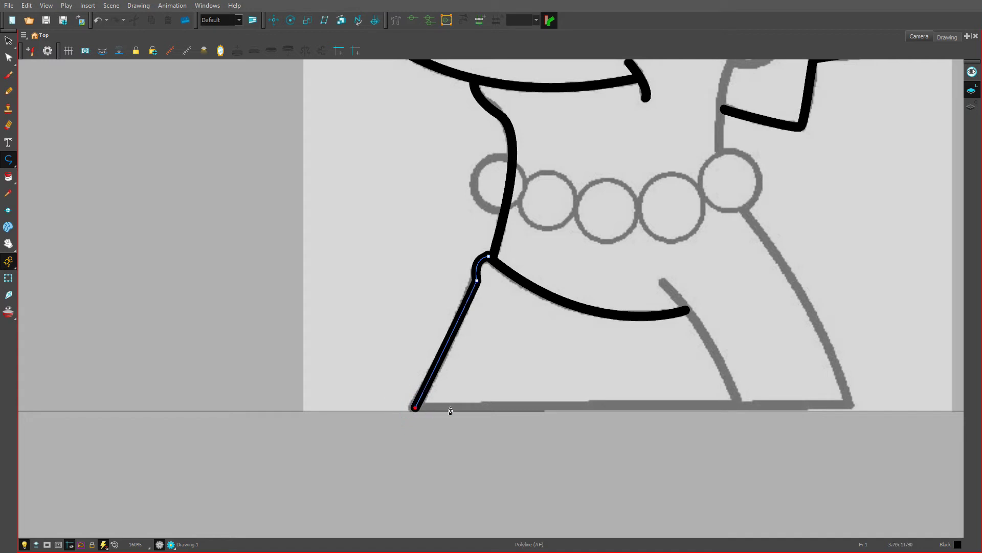
click(738, 408)
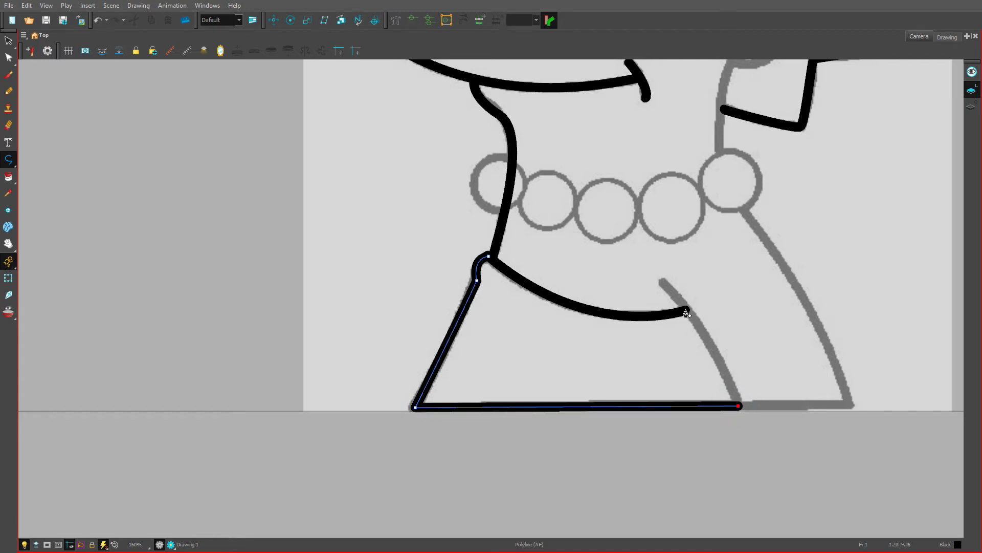
Continue the dress outline up the inner arm curve, past the neckline's end to the tip of the arm line.
drag(686, 311, 655, 280)
mouse_move(654, 281)
mouse_down()
mouse_move(546, 305)
mouse_move(553, 283)
mouse_up()
click(662, 283)
Trace the arm's bottom edge as a straight polyline from the dress corner to the outer arm corner.
key(space)
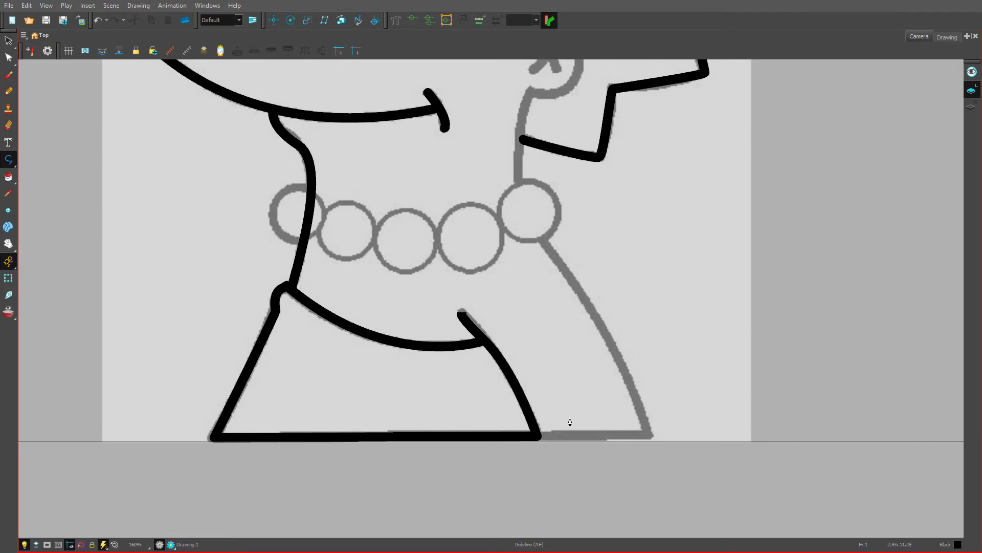
click(536, 437)
click(650, 435)
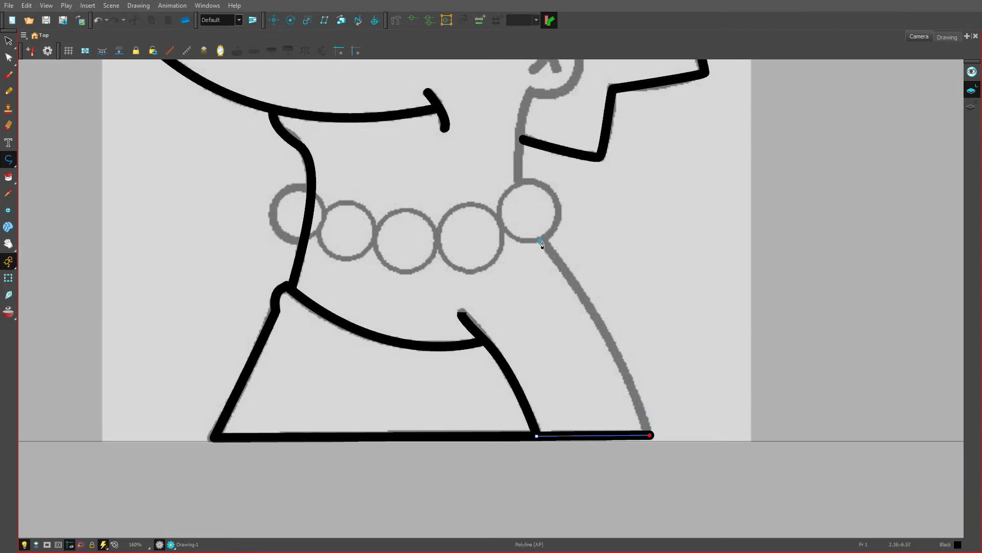
drag(542, 243, 495, 216)
drag(497, 211, 497, 211)
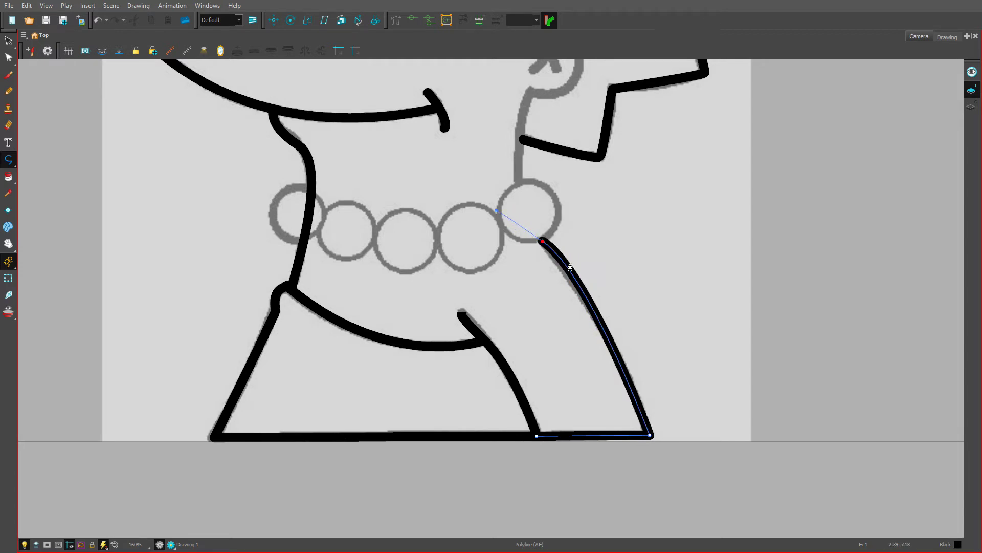
drag(570, 267, 583, 340)
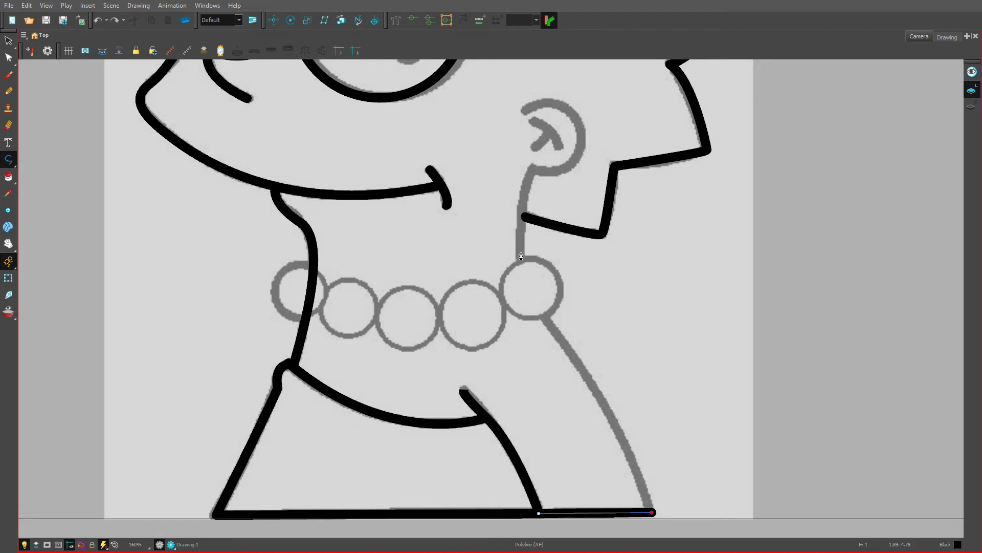
mouse_move(520, 259)
mouse_down()
mouse_move(525, 266)
mouse_move(499, 231)
mouse_up()
key(alt+s)
key(ctrl+z)
drag(556, 334, 523, 318)
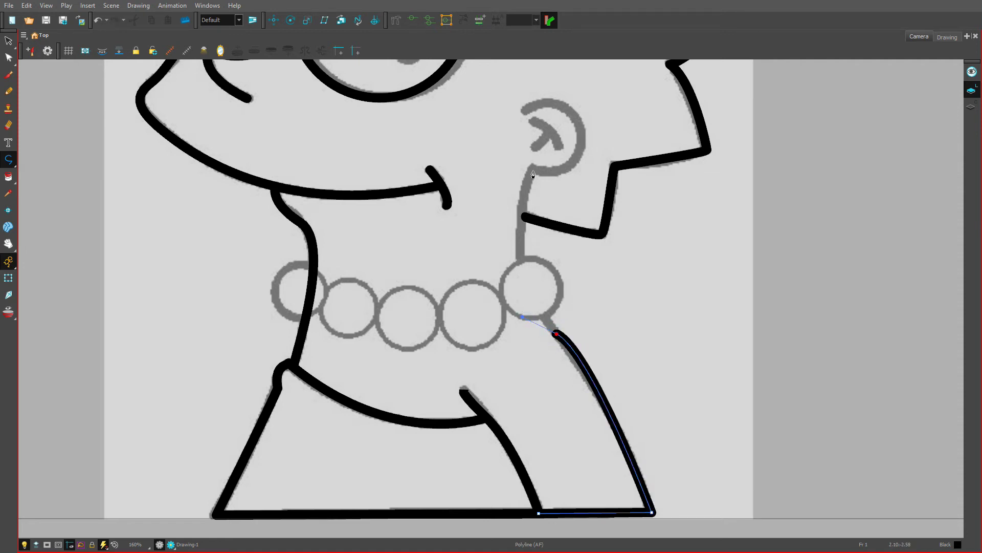
key(ctrl+z)
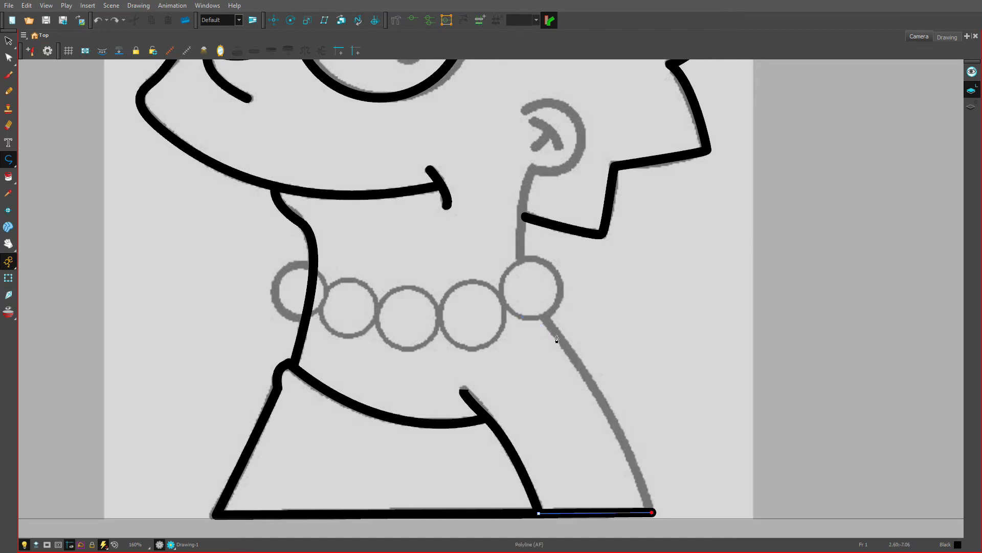
Continue the polyline up the outer arm, behind the rear necklace bead and along the back of the neck to the ear.
drag(544, 328, 516, 298)
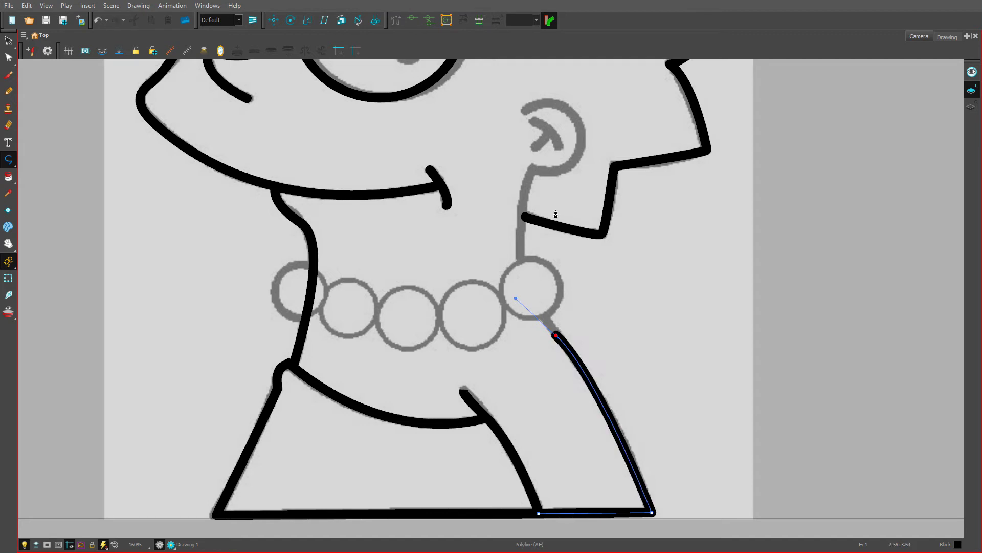
mouse_move(532, 169)
mouse_down()
mouse_move(561, 144)
mouse_move(553, 125)
mouse_up()
scroll(530, 314, up, 3)
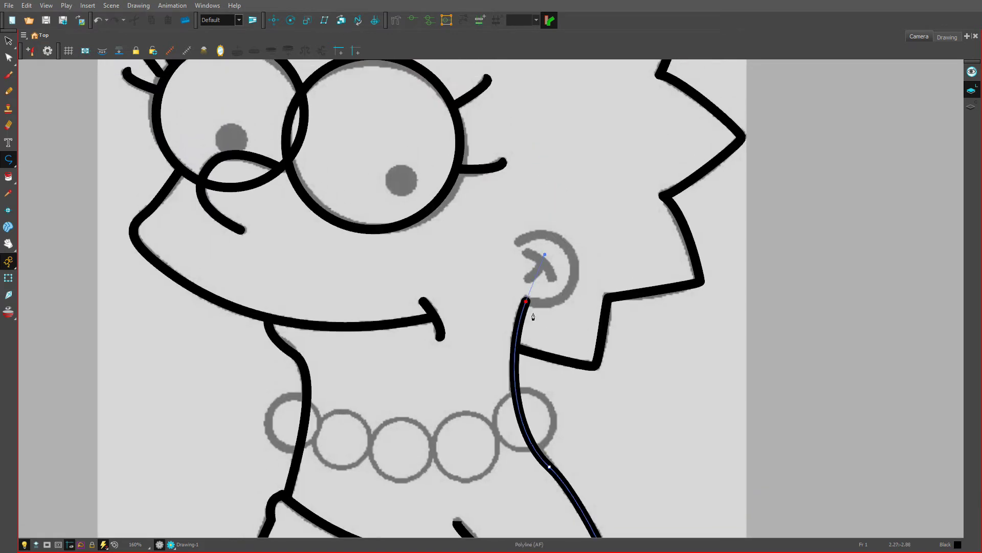
scroll(532, 313, up, 3)
drag(536, 298, 518, 342)
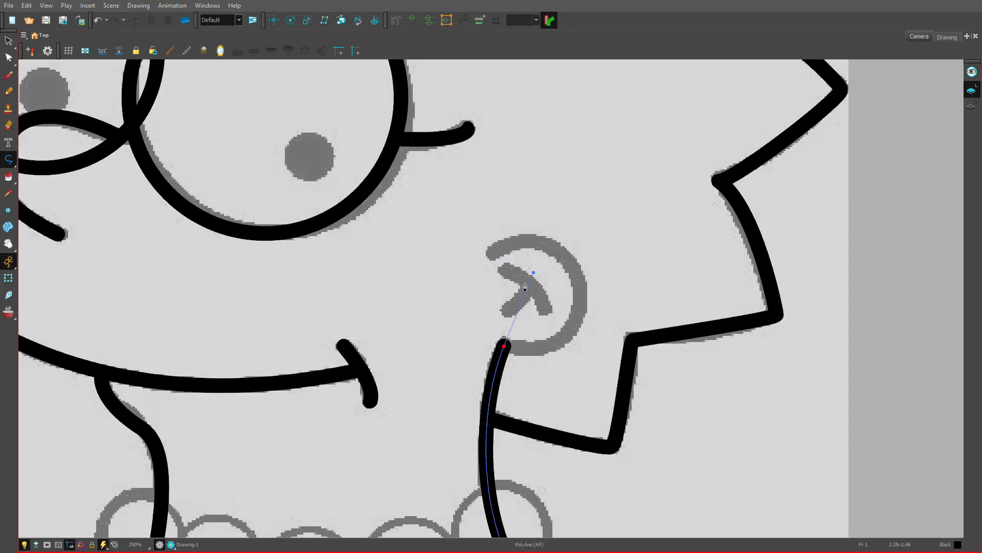
Trace the outer ear as a curved polyline from the top of the neck line around to the ear's open upper end.
click(504, 349)
mouse_move(581, 296)
mouse_down()
mouse_move(606, 219)
mouse_move(583, 213)
mouse_move(585, 224)
mouse_up()
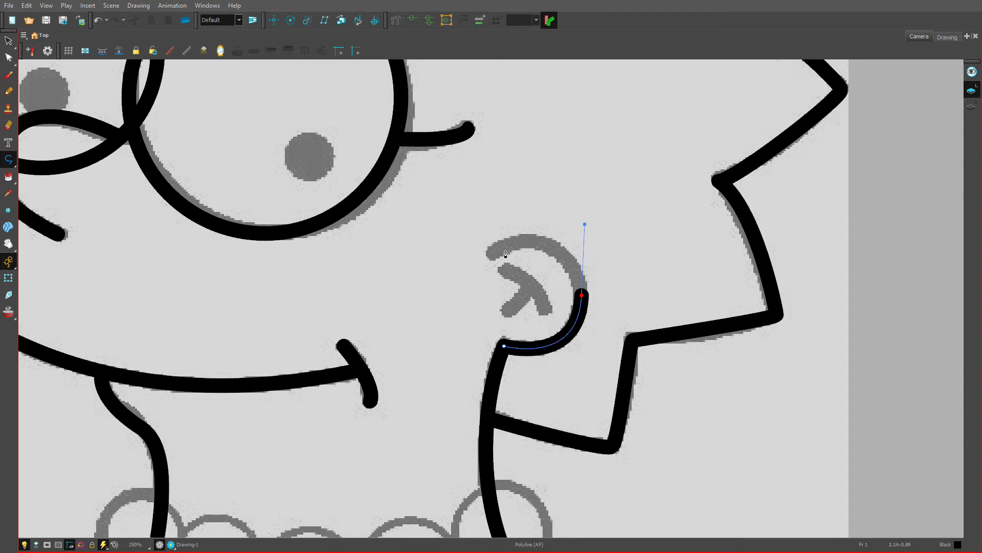
mouse_move(492, 255)
mouse_down()
mouse_move(456, 268)
mouse_move(461, 253)
mouse_move(492, 261)
mouse_move(485, 265)
mouse_up()
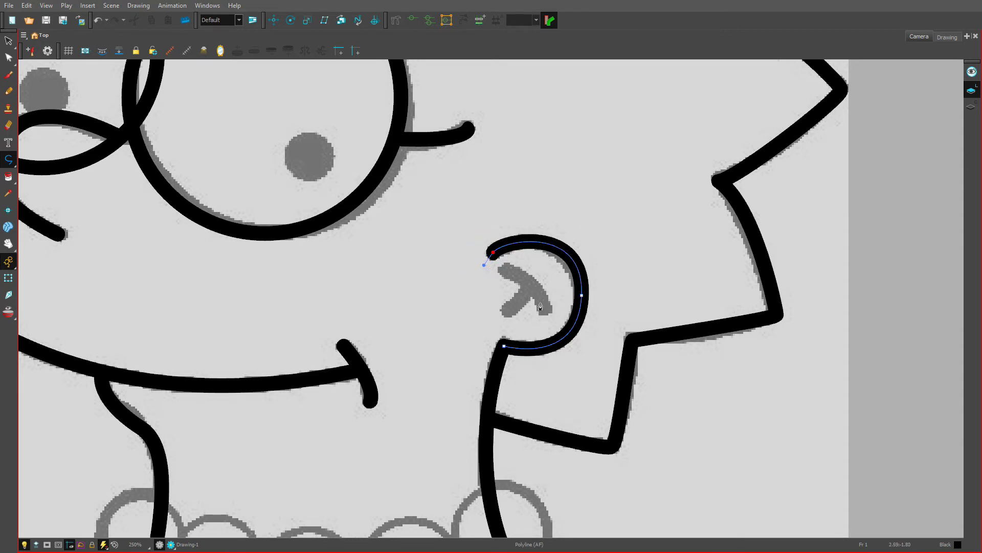
double_click(494, 254)
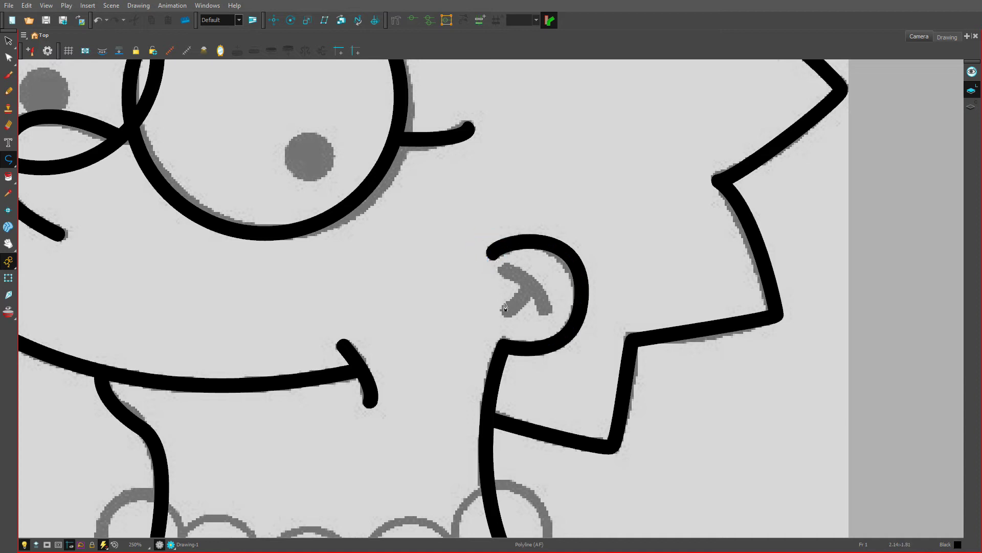
Trace the inner ear marks with a curved polyline and a short straight line branching from its middle.
drag(545, 309, 546, 316)
double_click(546, 311)
scroll(530, 288, up, 2)
scroll(528, 290, down, 1)
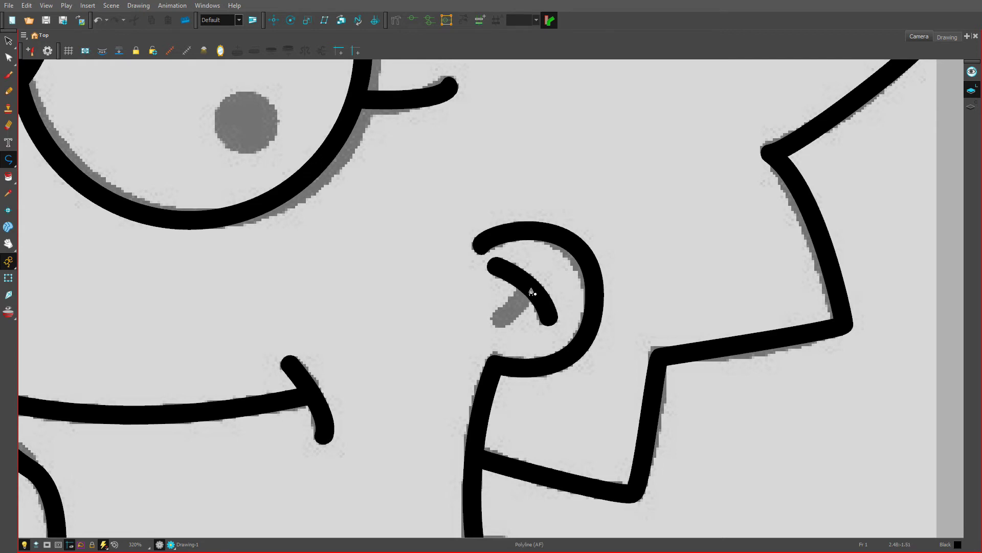
click(532, 290)
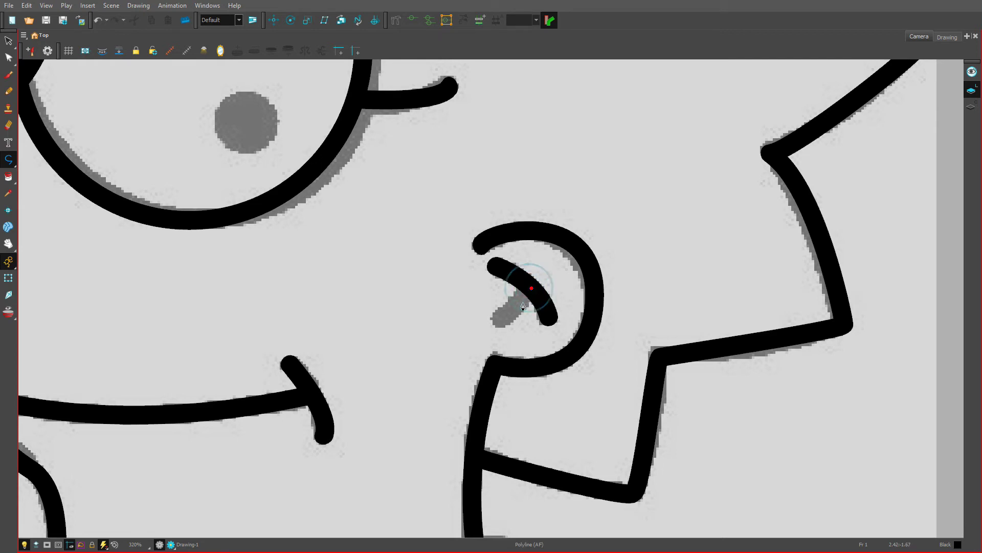
double_click(496, 326)
Draw five circles with the Ellipse tool over the necklace beads, starting from the middle bead.
scroll(408, 288, down, 6)
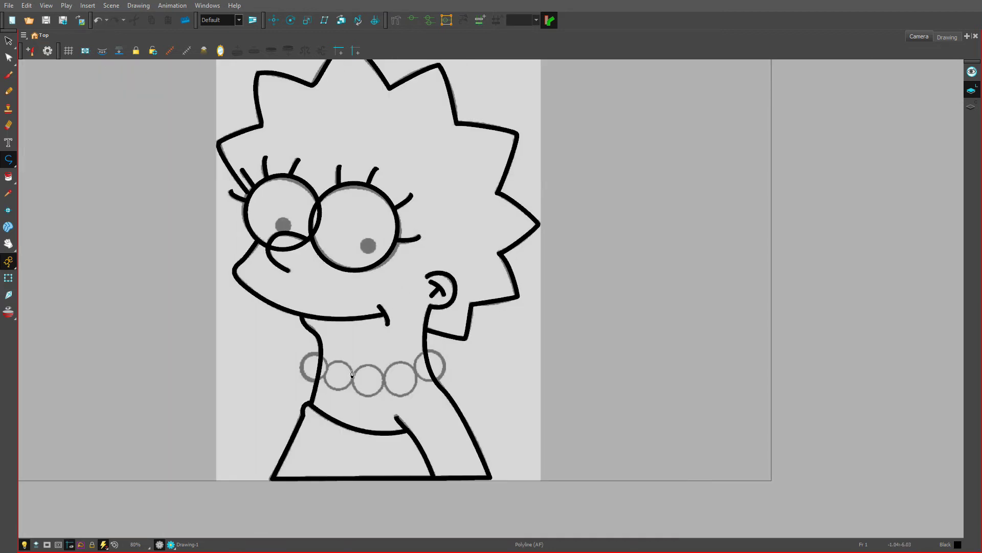
drag(9, 160, 41, 171)
scroll(376, 357, up, 3)
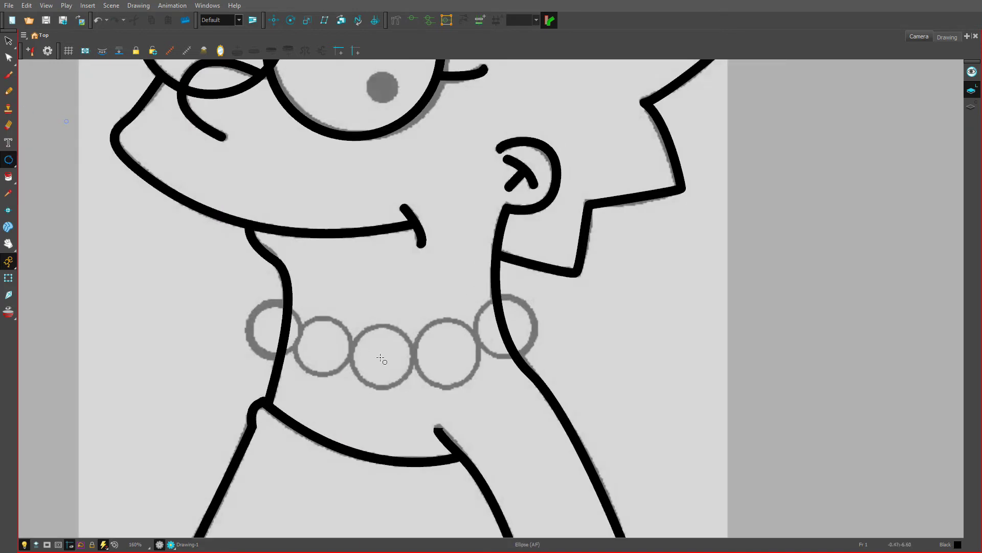
drag(381, 358, 402, 387)
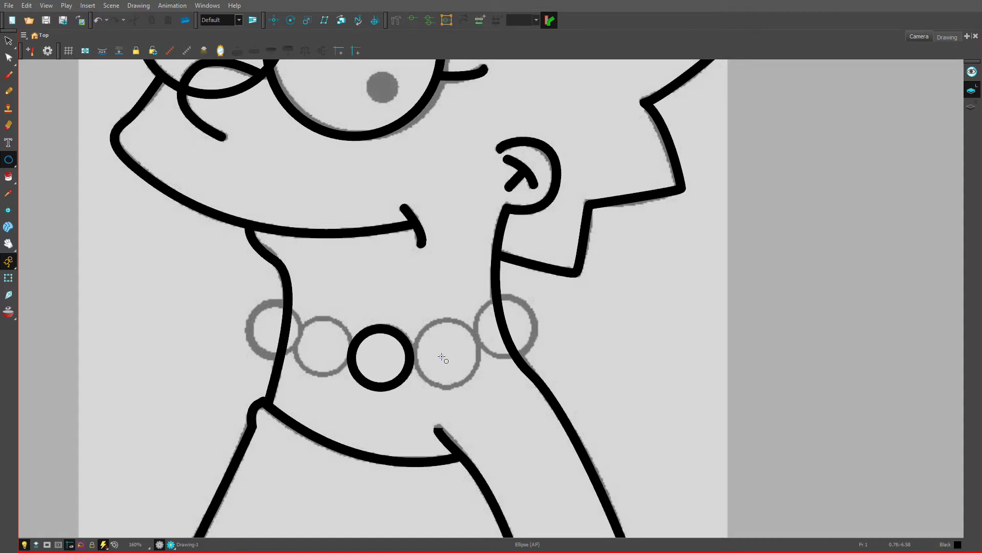
drag(449, 355, 477, 386)
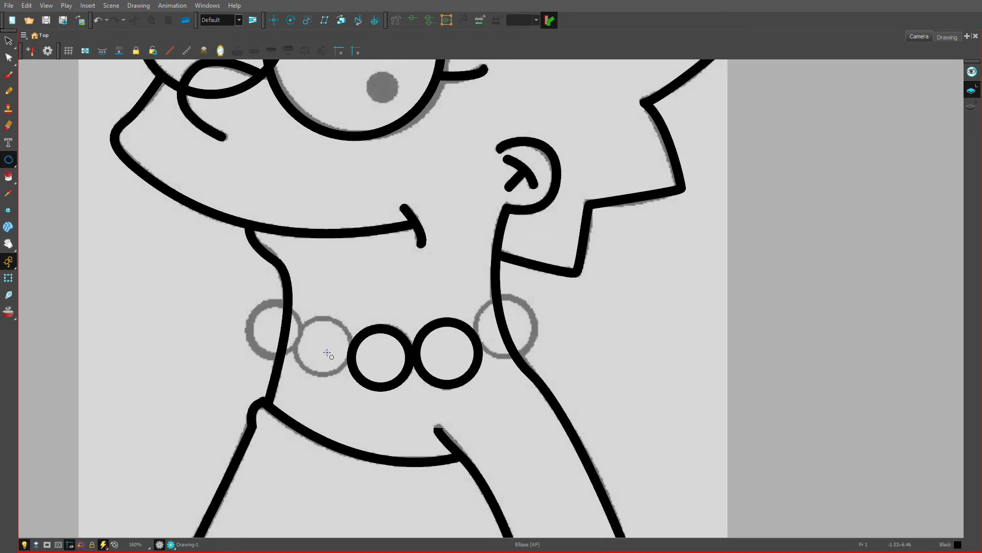
drag(321, 348, 349, 376)
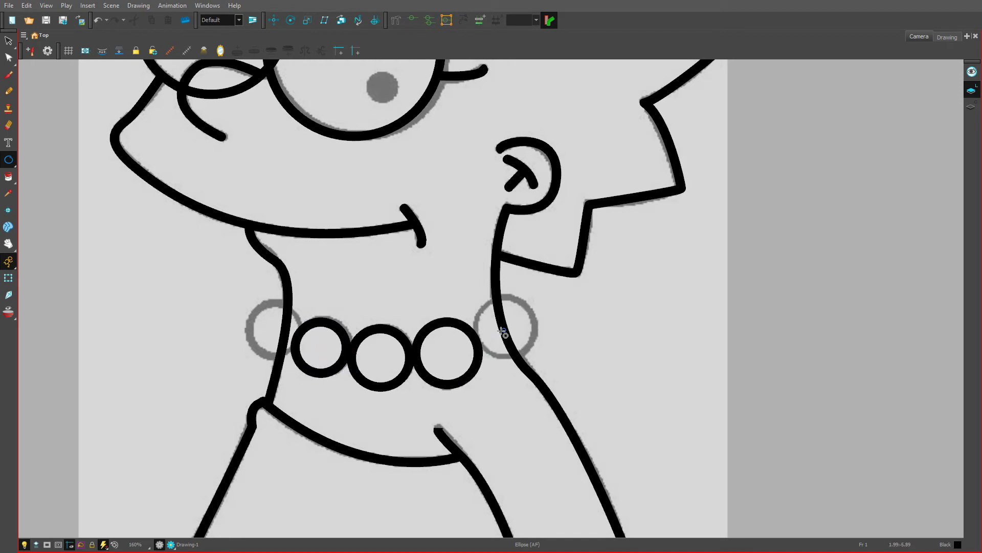
drag(503, 331, 534, 358)
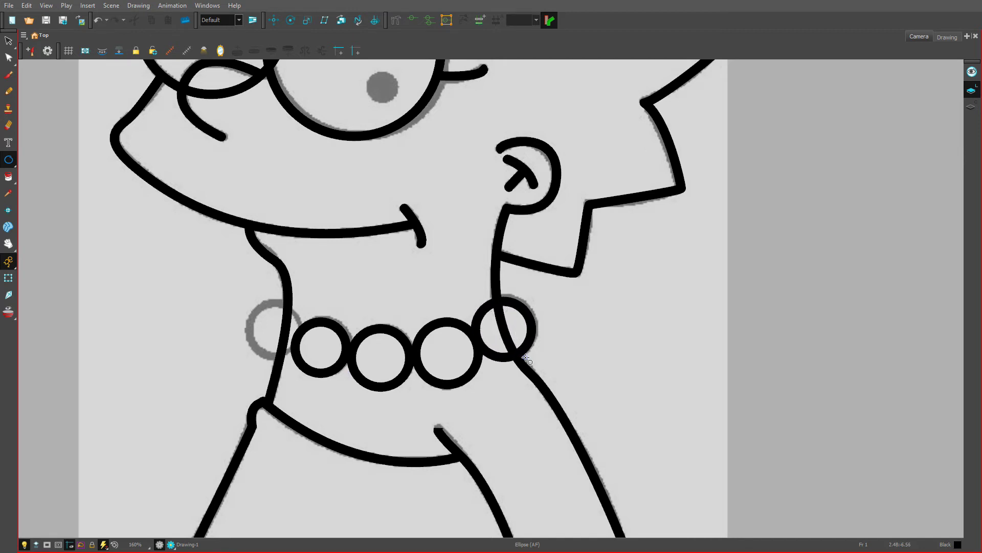
drag(271, 330, 295, 357)
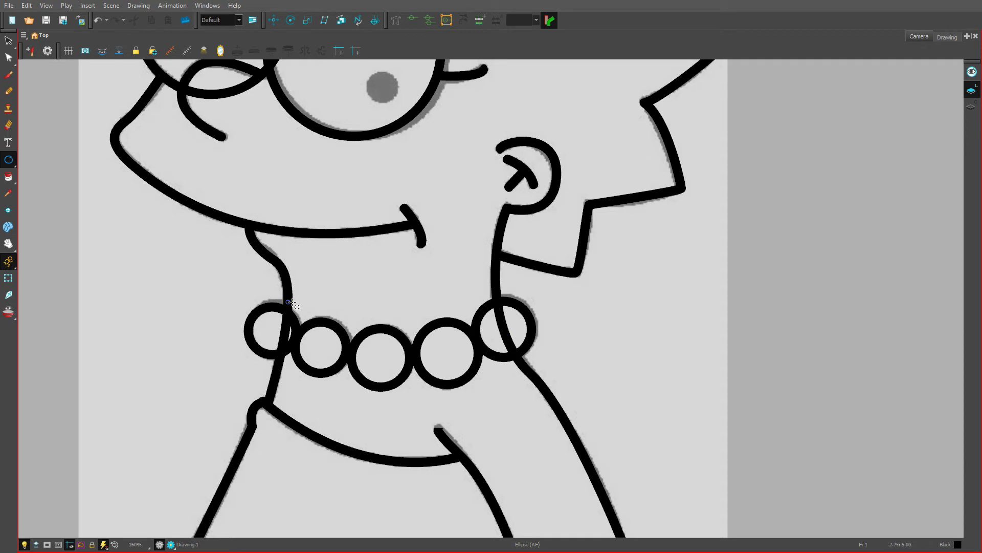
click(15, 41)
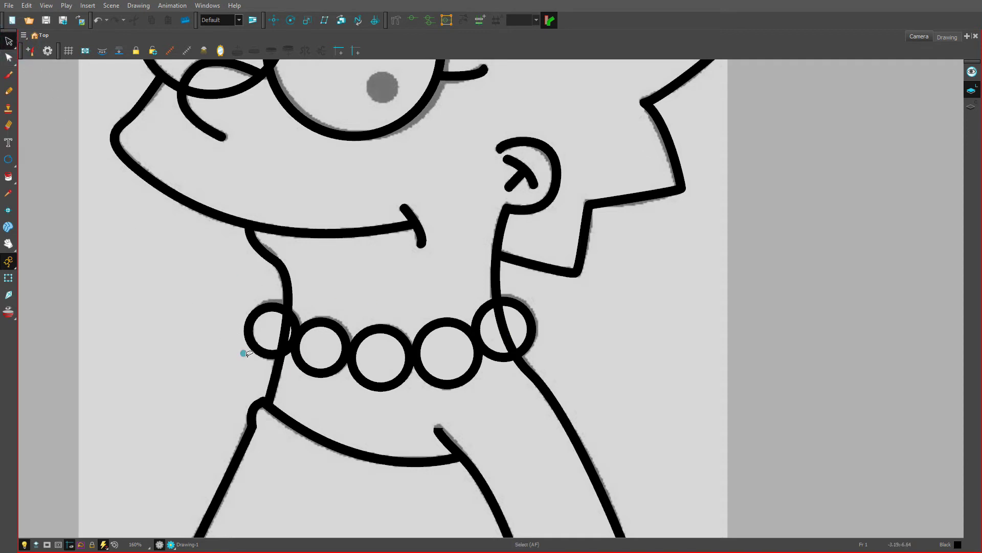
drag(241, 353, 260, 335)
scroll(263, 338, down, 1)
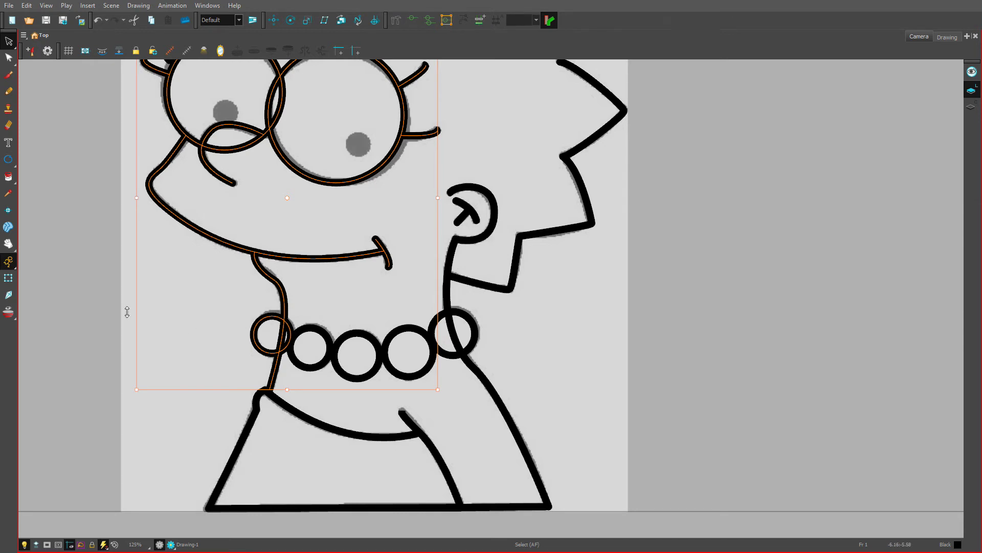
click(60, 185)
key(space)
drag(189, 251, 204, 340)
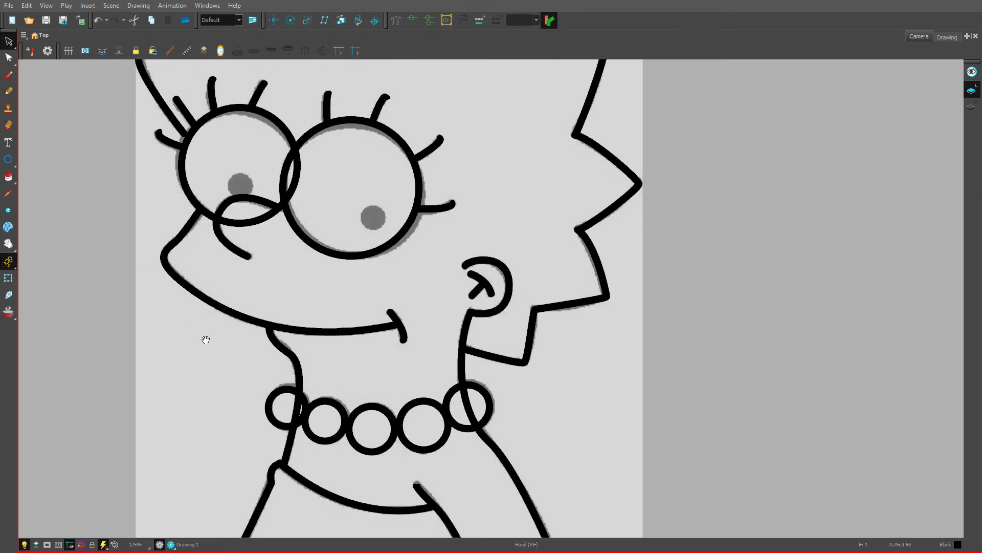
scroll(310, 404, up, 3)
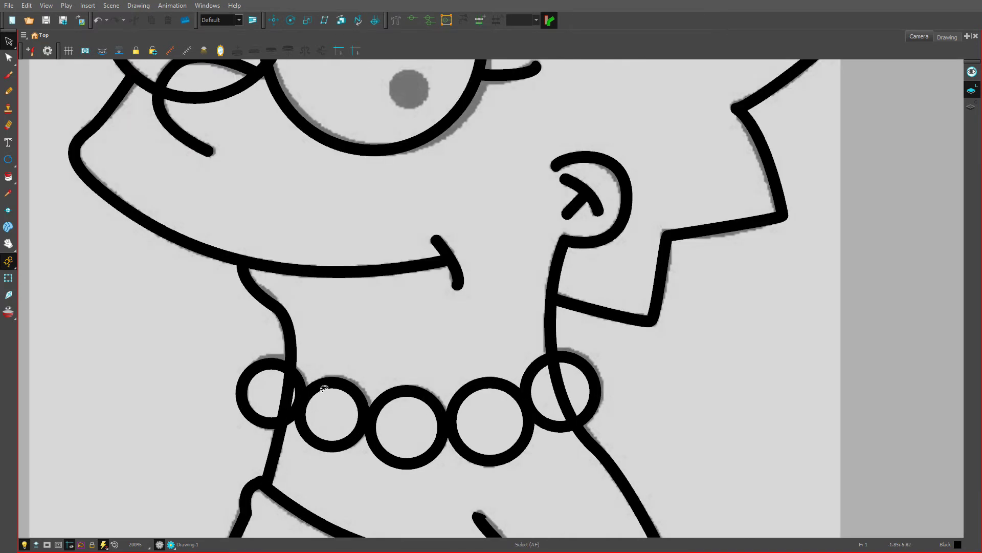
scroll(329, 389, down, 2)
scroll(397, 361, up, 2)
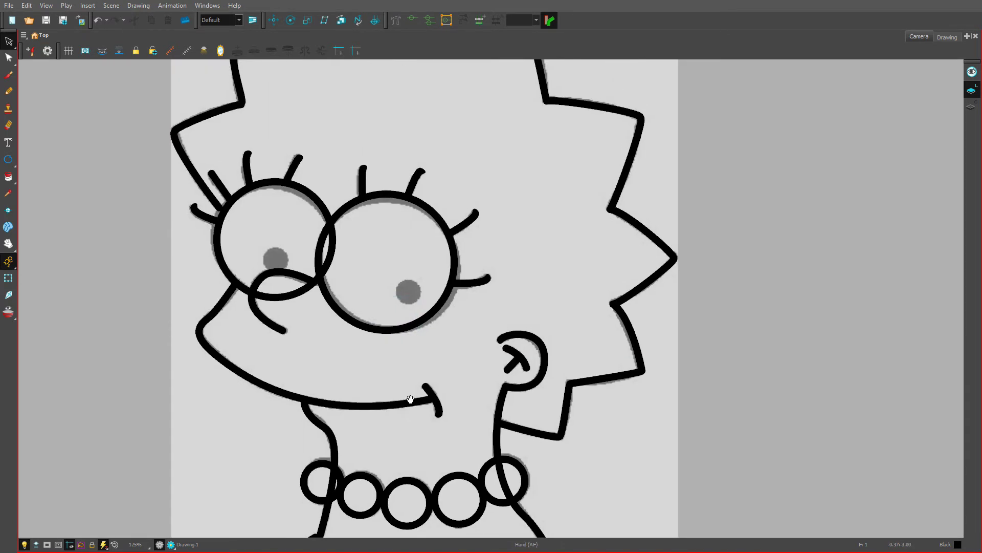
scroll(391, 394, up, 3)
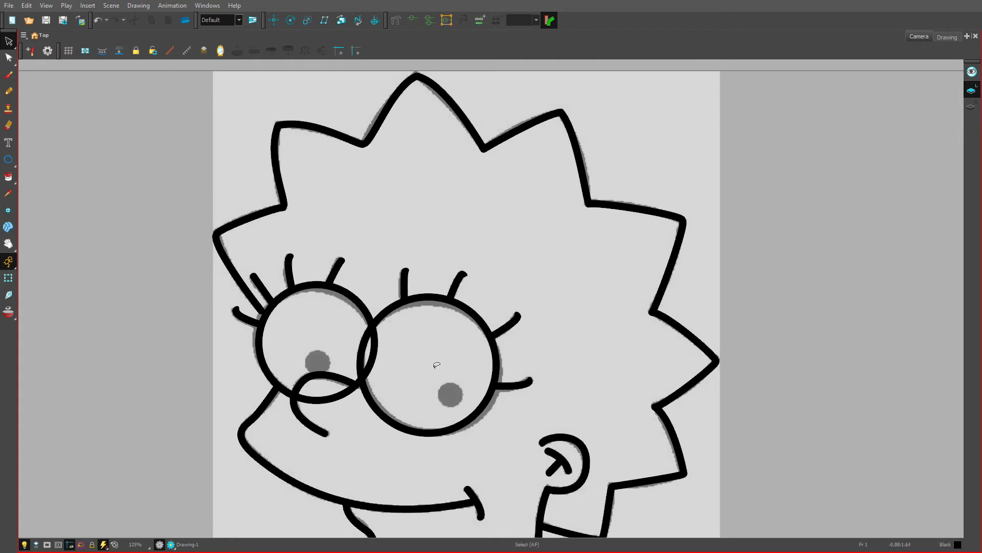
scroll(430, 366, down, 2)
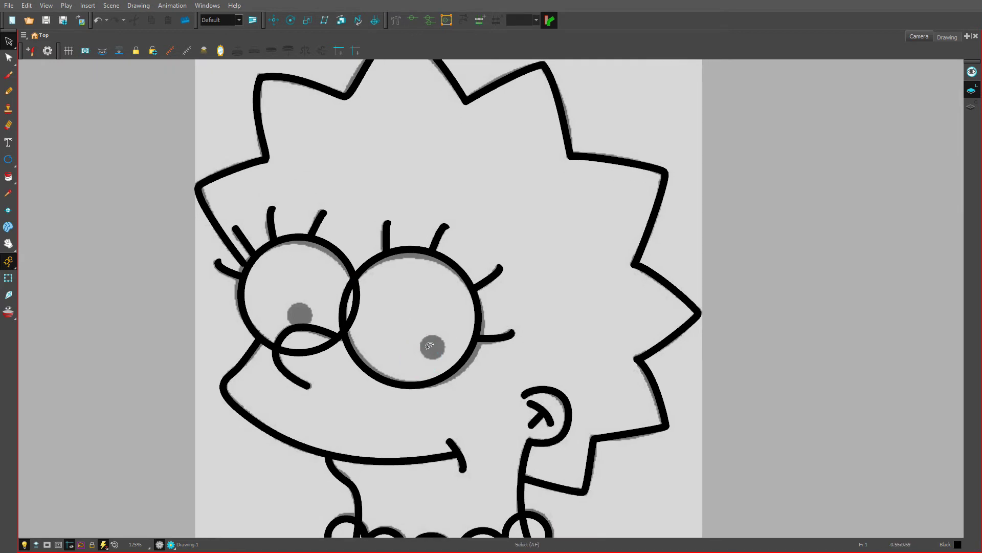
Try to draw a filled pupil in the larger eye with the Ellipse tool and undo it.
click(9, 75)
click(8, 160)
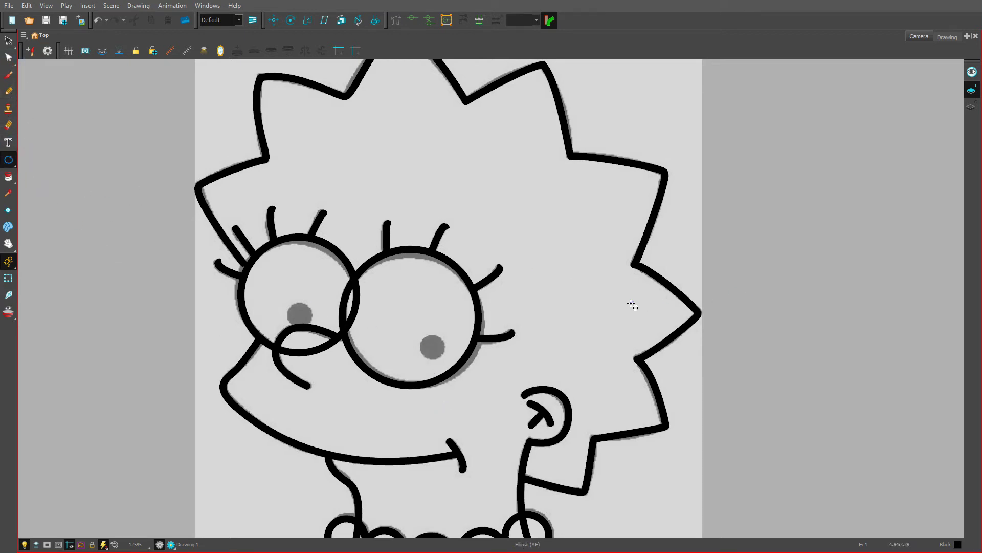
click(754, 275)
click(430, 344)
drag(426, 341, 433, 350)
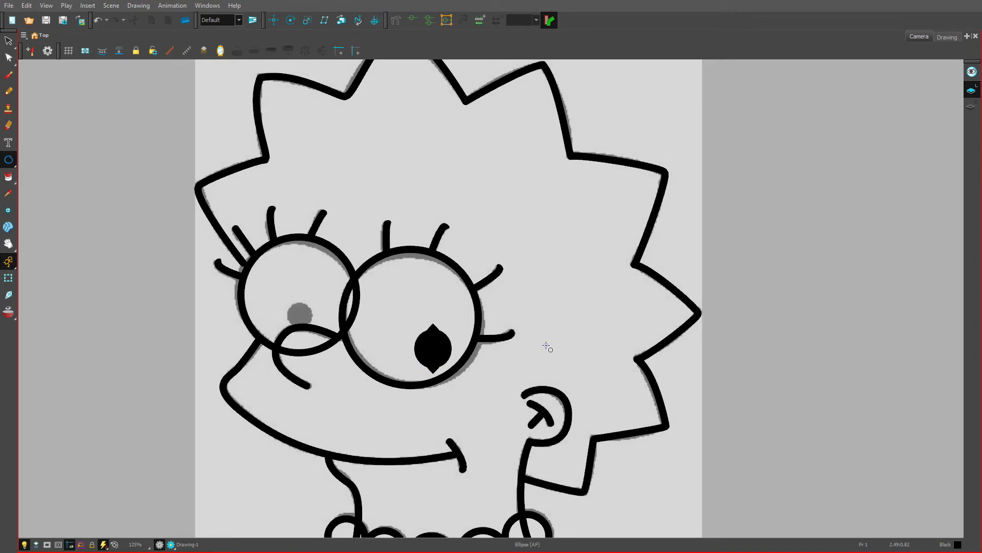
key(ctrl+z)
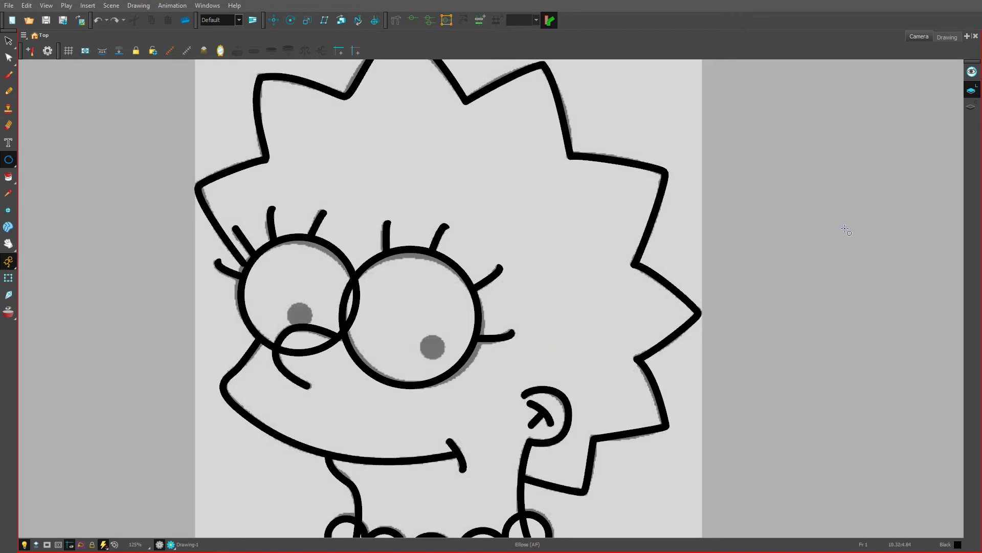
Draw a solid black circular pupil over the grey dot in each of the two eyes.
key(o)
drag(432, 348, 433, 349)
drag(299, 314, 300, 316)
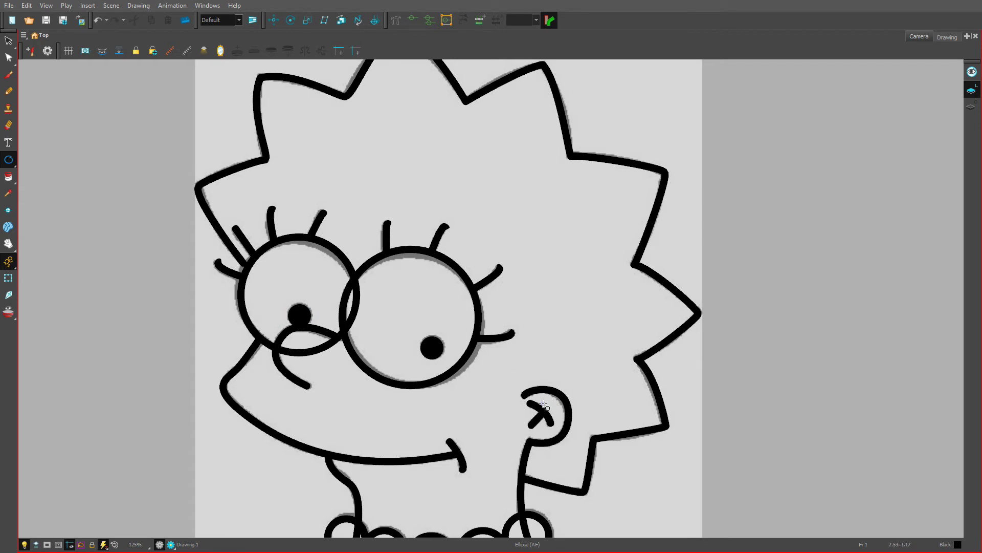
Remove the part of the smaller eye's outline that overlaps the inside of the larger eye, using the Cutter tool.
scroll(393, 403, down, 2)
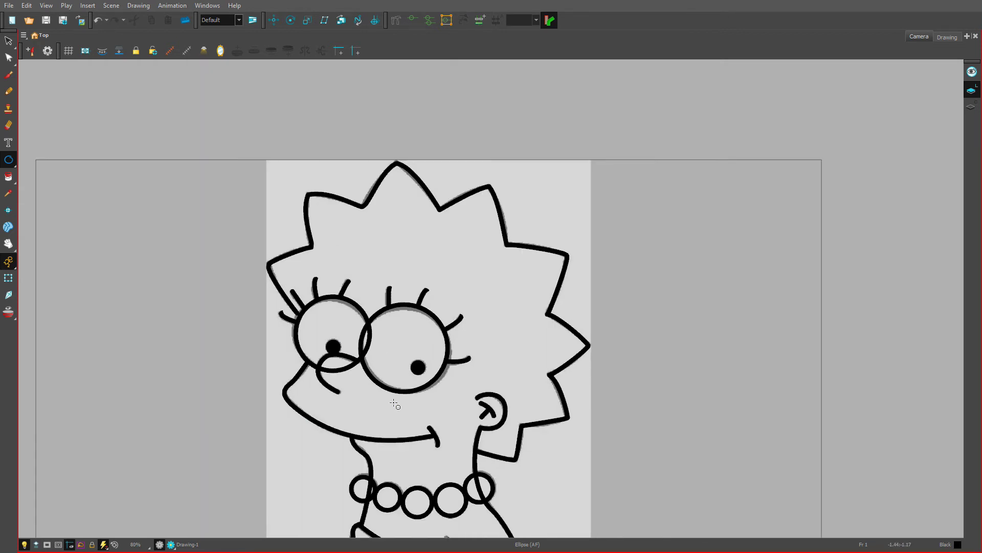
scroll(394, 405, down, 1)
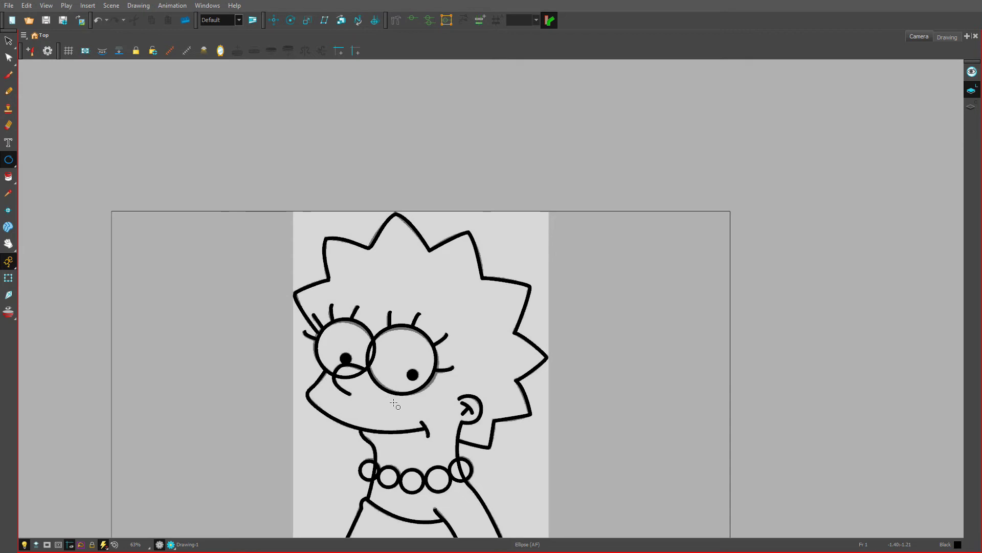
click(7, 61)
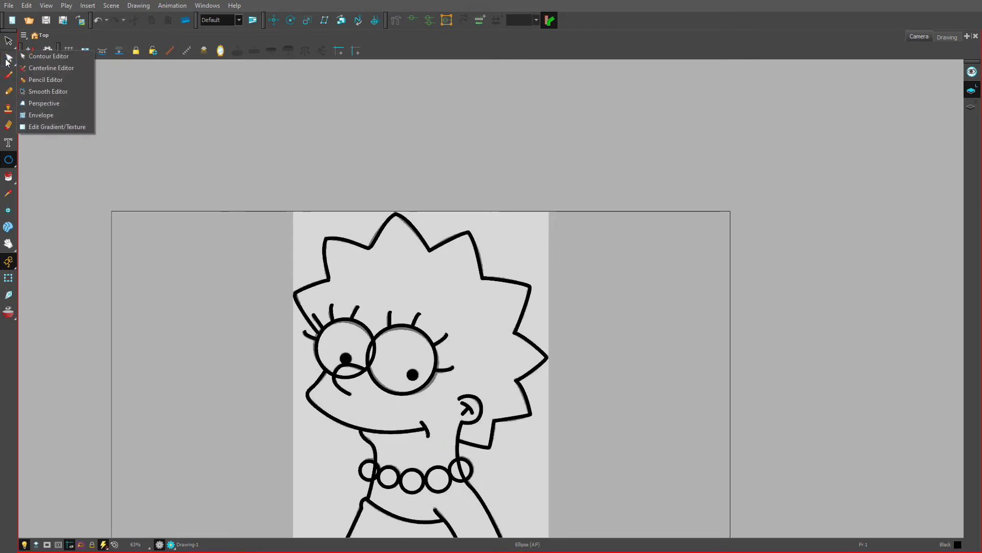
click(9, 41)
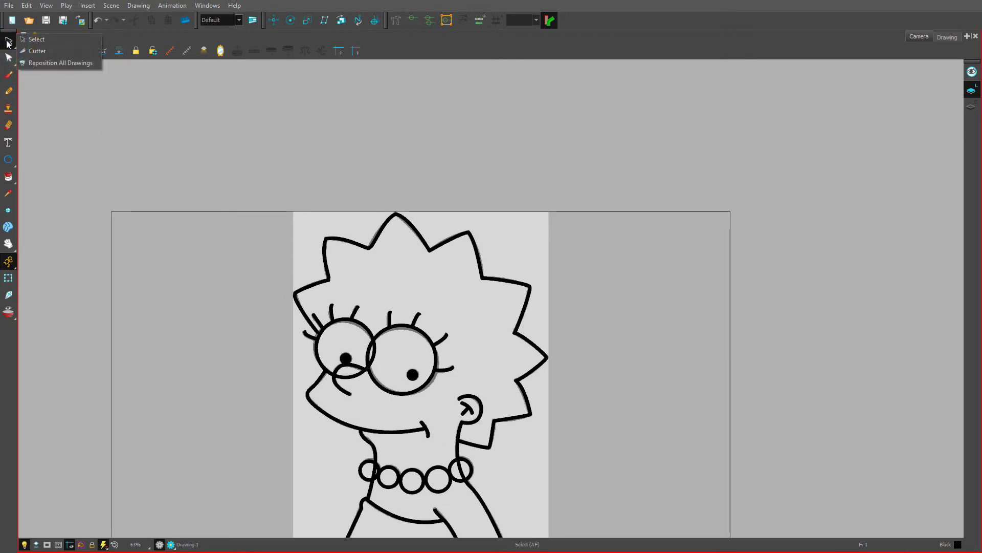
click(28, 55)
scroll(401, 353, up, 3)
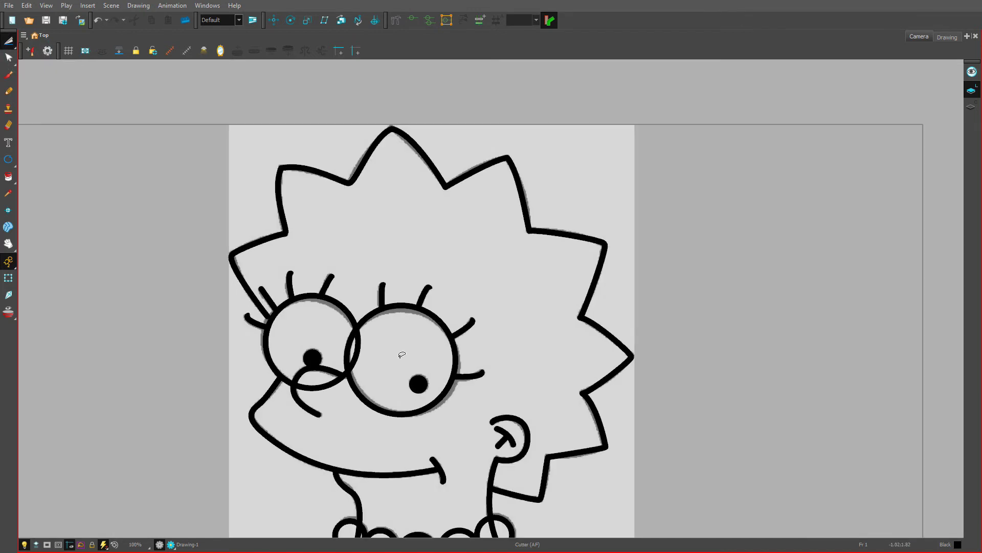
scroll(344, 374, up, 3)
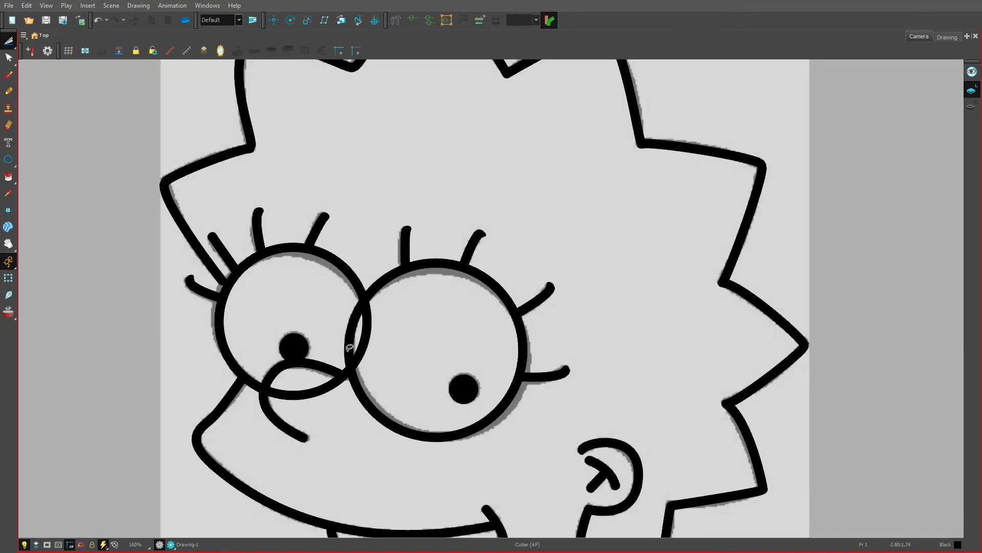
scroll(385, 343, up, 2)
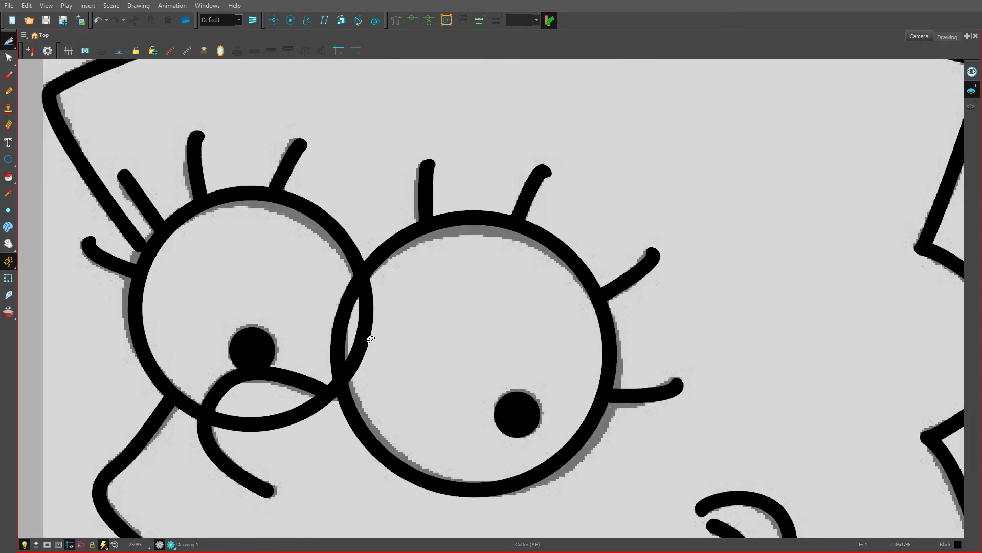
drag(357, 305, 374, 299)
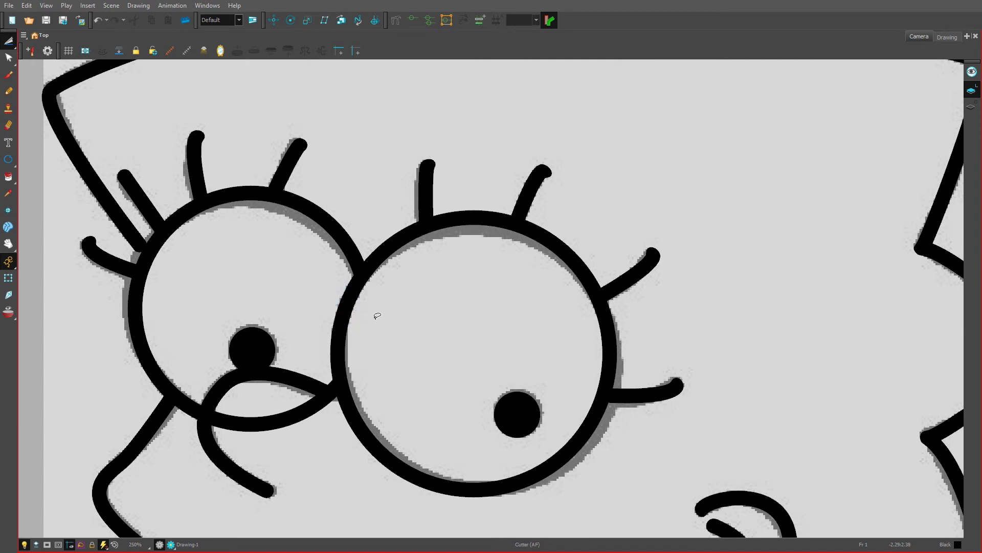
Bring back the full panel layout and examine the Cutter tool's options.
key(grave)
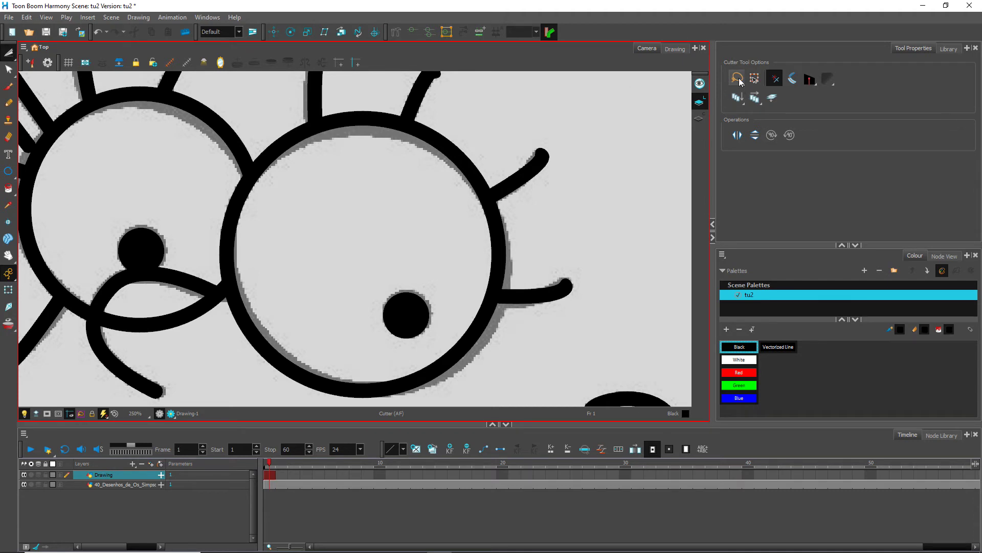
click(755, 79)
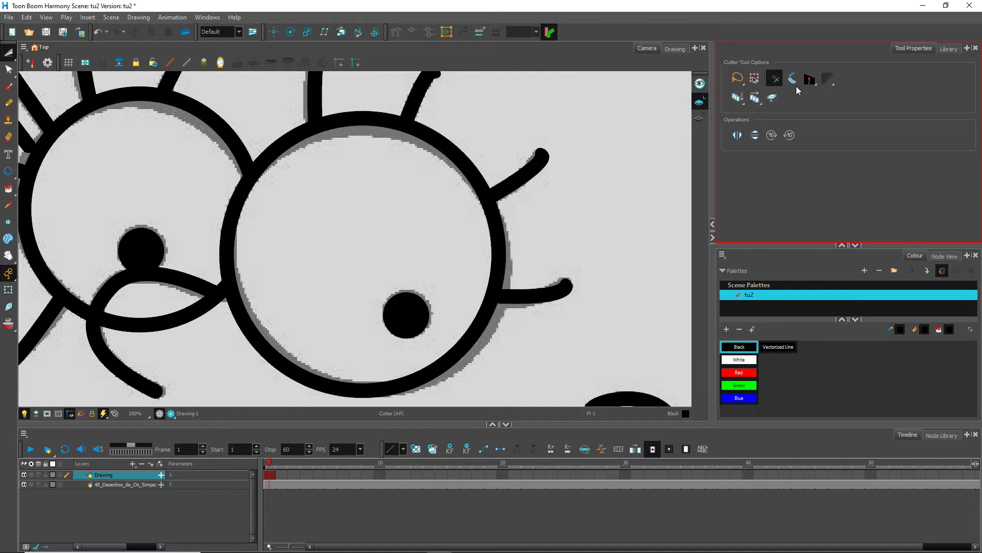
scroll(411, 270, down, 2)
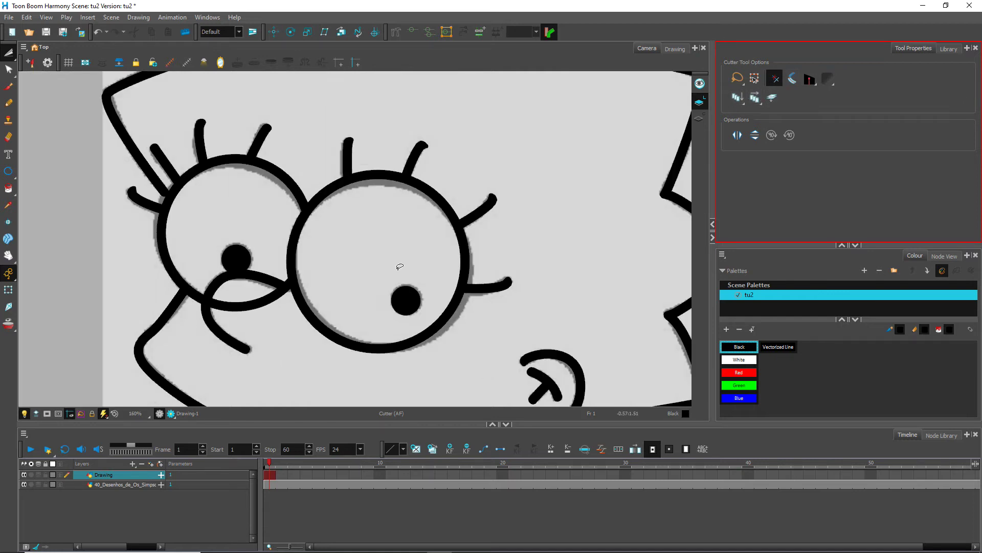
scroll(412, 258, down, 2)
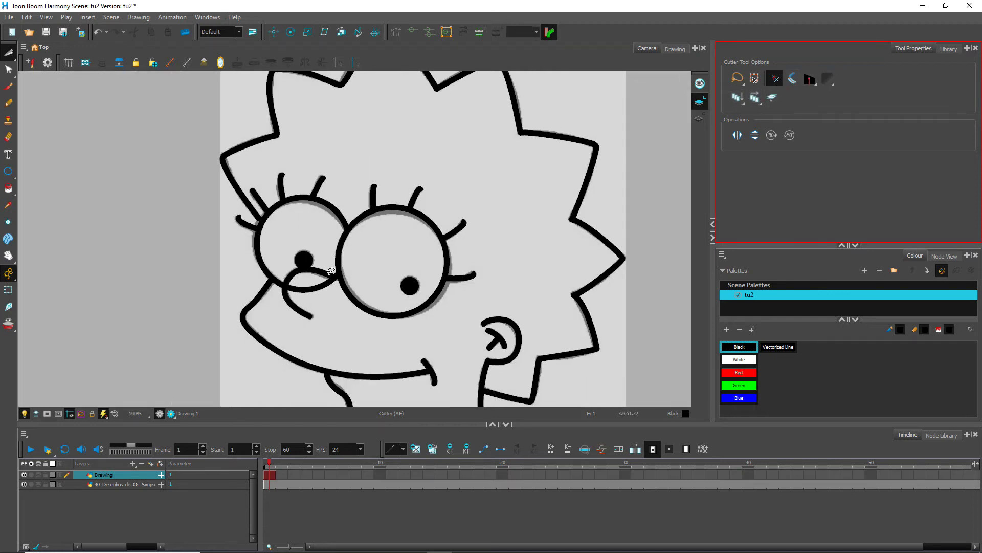
Cut away the leftover part of the smaller eye's outline that crosses the inside of the nose.
scroll(331, 271, up, 2)
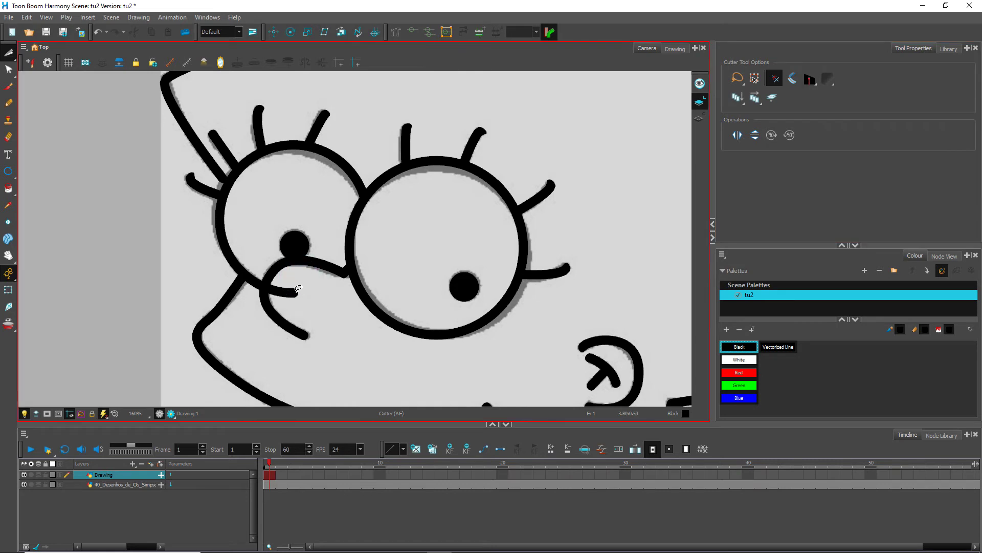
drag(298, 289, 285, 277)
scroll(338, 282, down, 1)
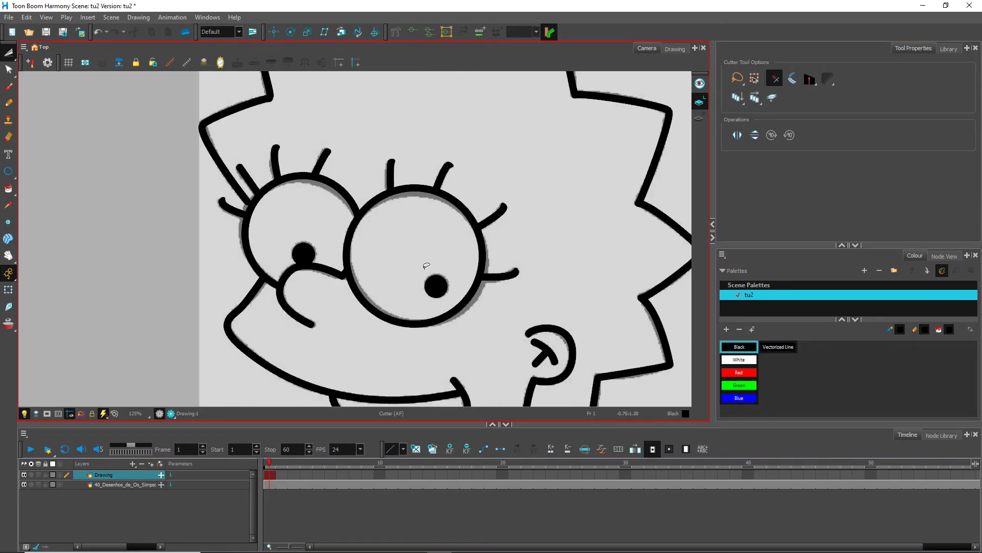
Cut away the neck line segments that run through the first and last beads of the necklace.
scroll(463, 281, down, 2)
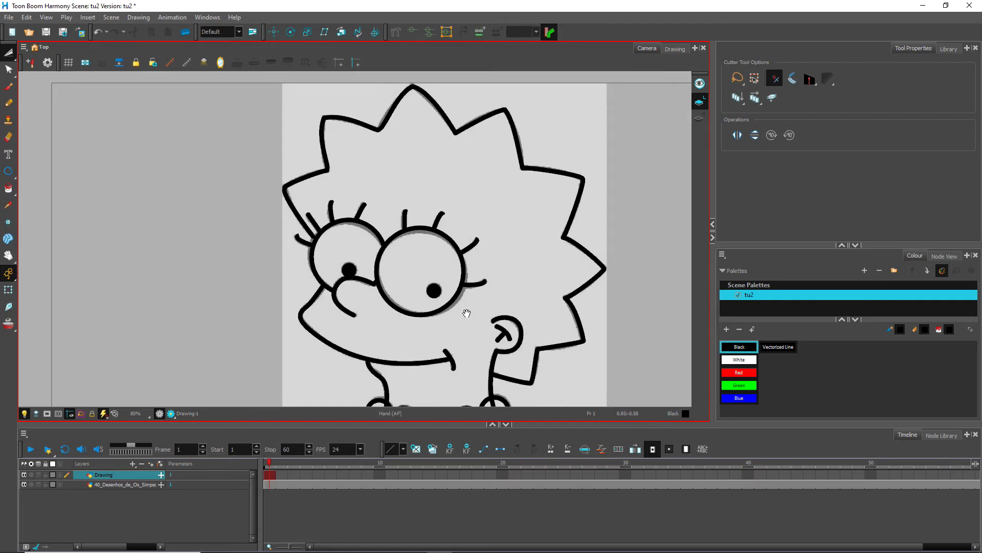
drag(465, 313, 443, 241)
drag(436, 298, 432, 254)
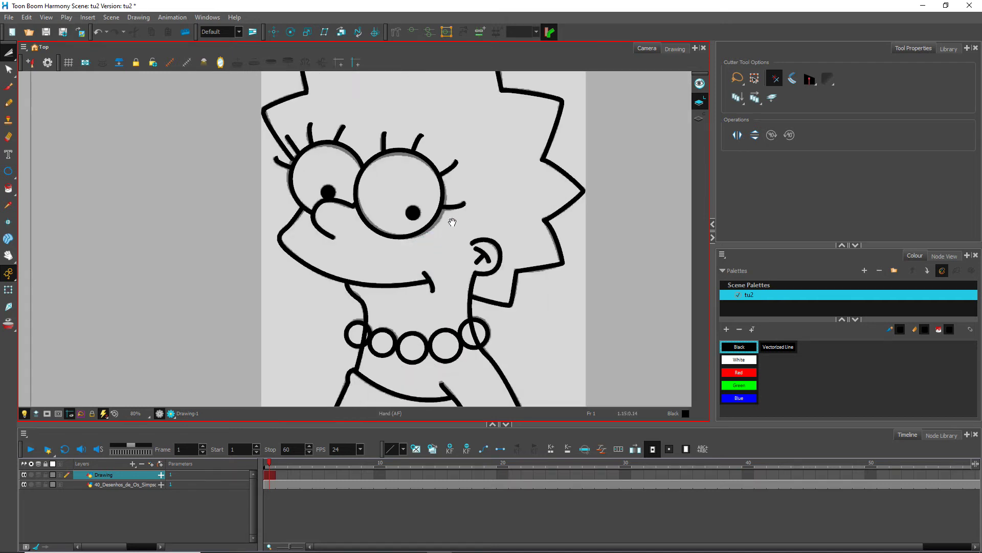
drag(461, 306, 479, 250)
scroll(480, 250, up, 5)
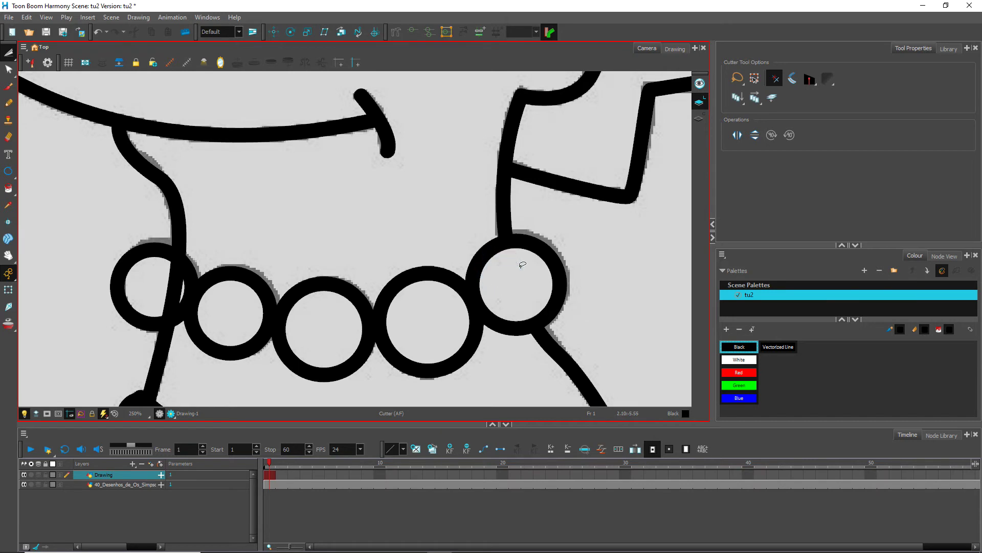
scroll(223, 301, up, 2)
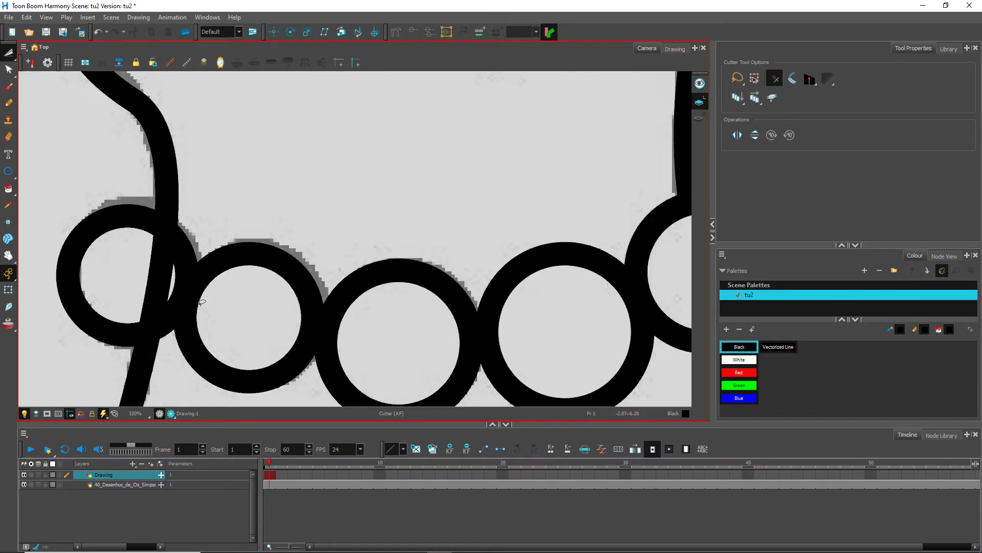
drag(232, 309, 378, 324)
mouse_move(287, 285)
mouse_down()
mouse_move(309, 296)
mouse_move(281, 281)
mouse_move(307, 284)
mouse_up()
drag(285, 285, 323, 287)
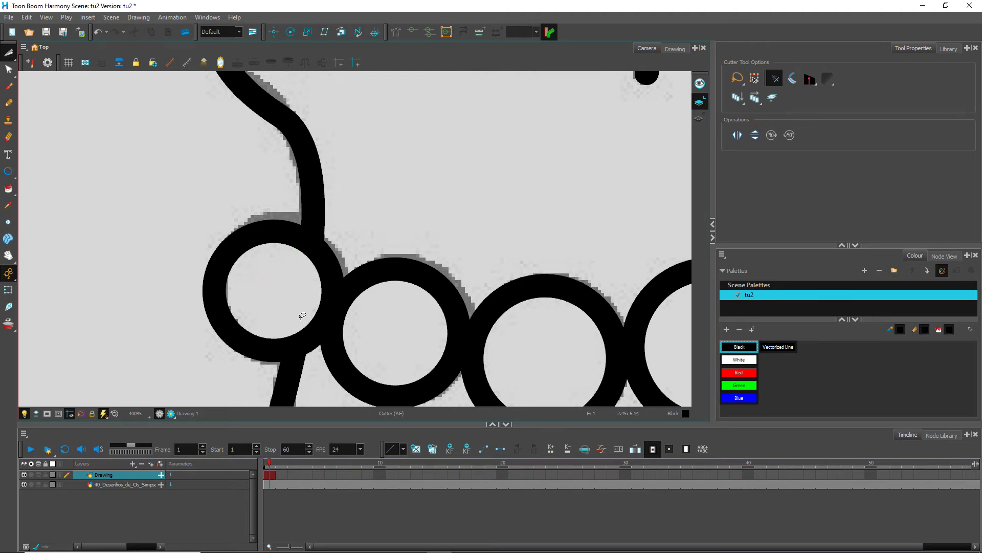
scroll(324, 320, down, 4)
scroll(469, 314, down, 2)
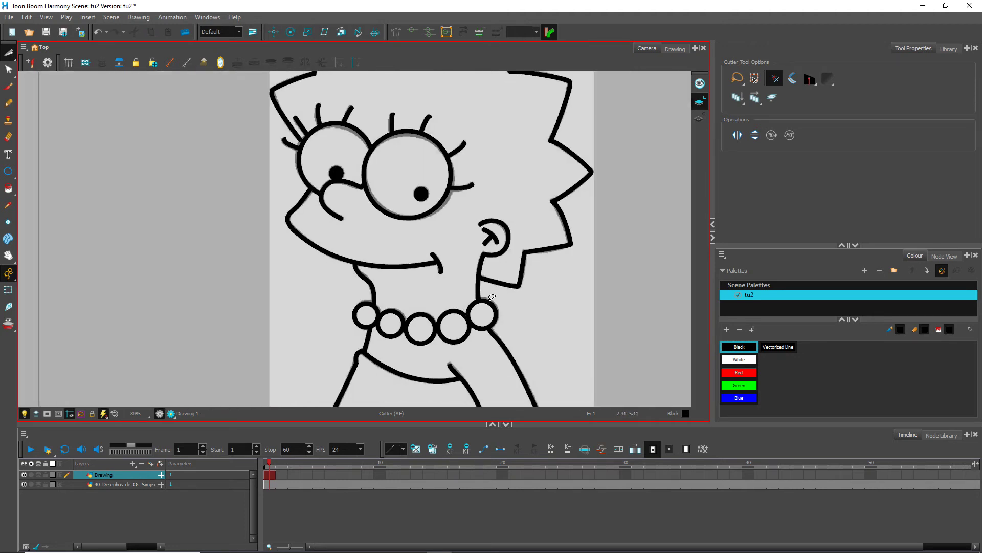
Hide the imported reference image layer so that only the traced line art shows in the camera frame.
scroll(491, 297, down, 1)
drag(459, 298, 401, 251)
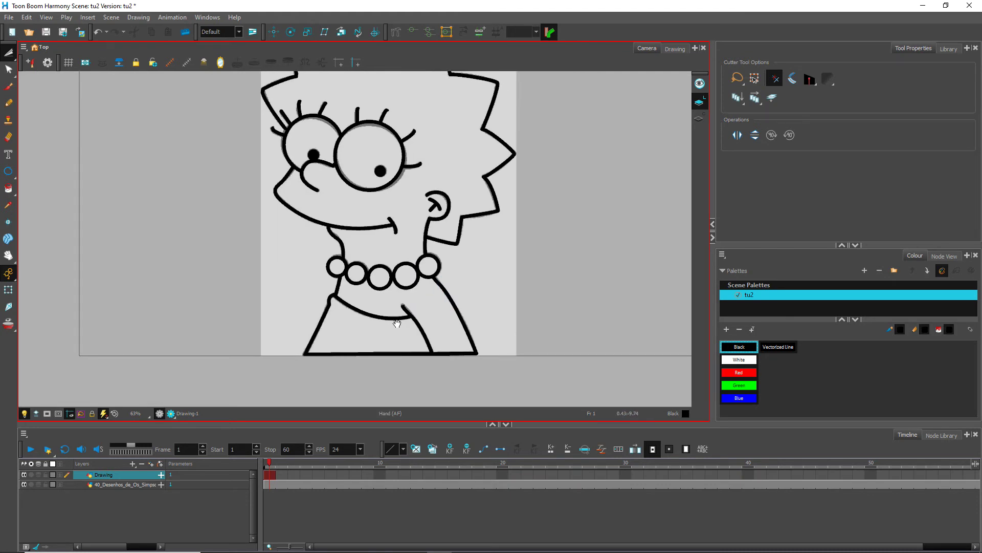
scroll(402, 325, down, 2)
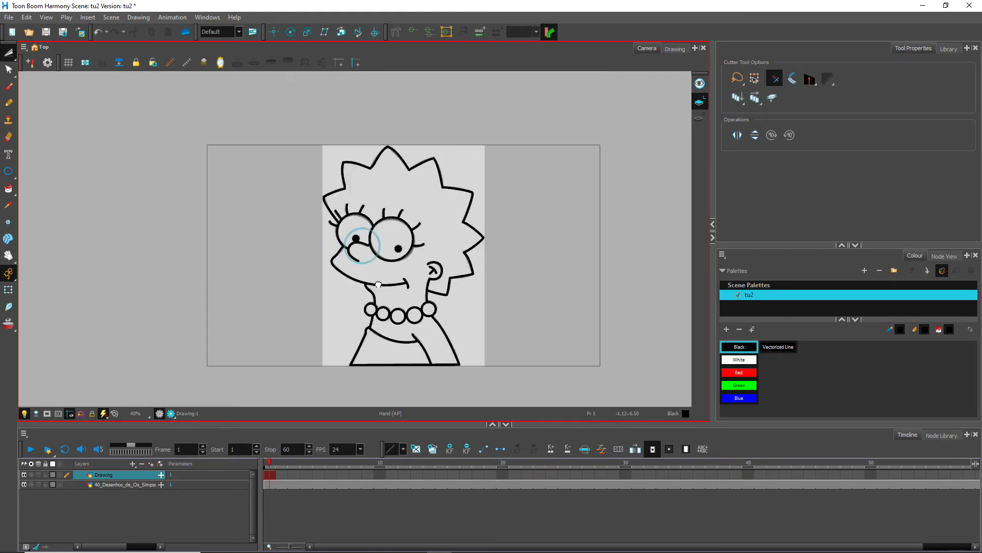
click(24, 484)
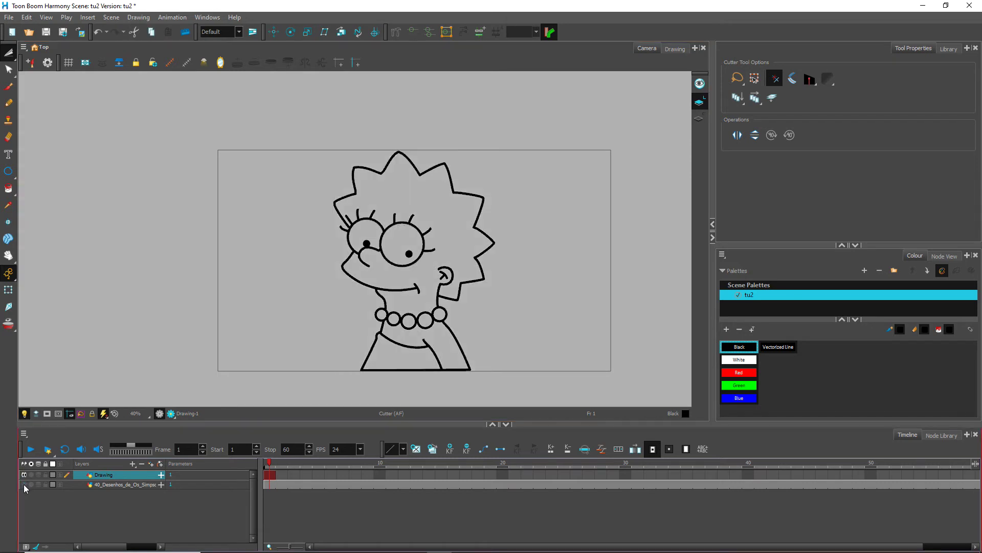
scroll(402, 311, up, 1)
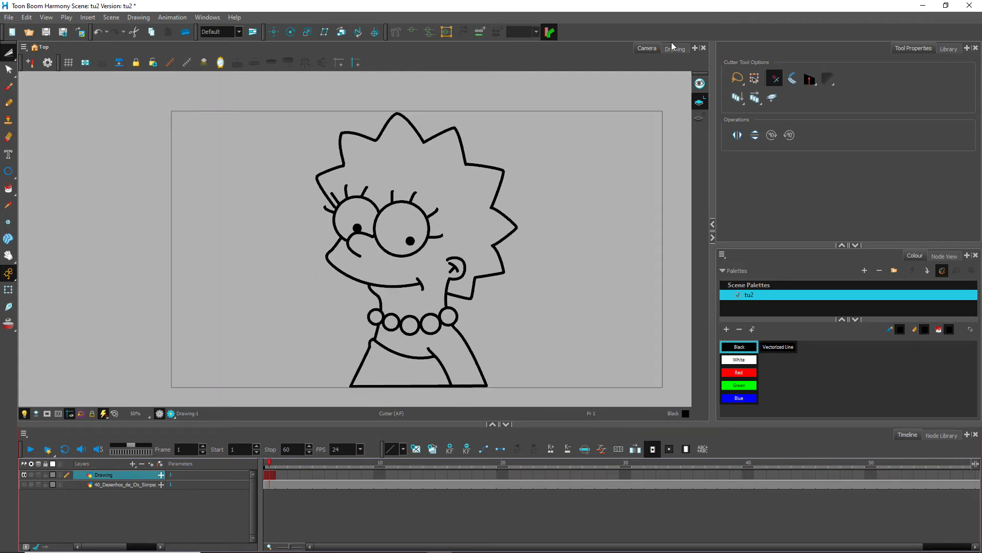
Set the Camera view's Clear colour in the preferences to a light grey of about 217 for red, green and blue.
click(647, 48)
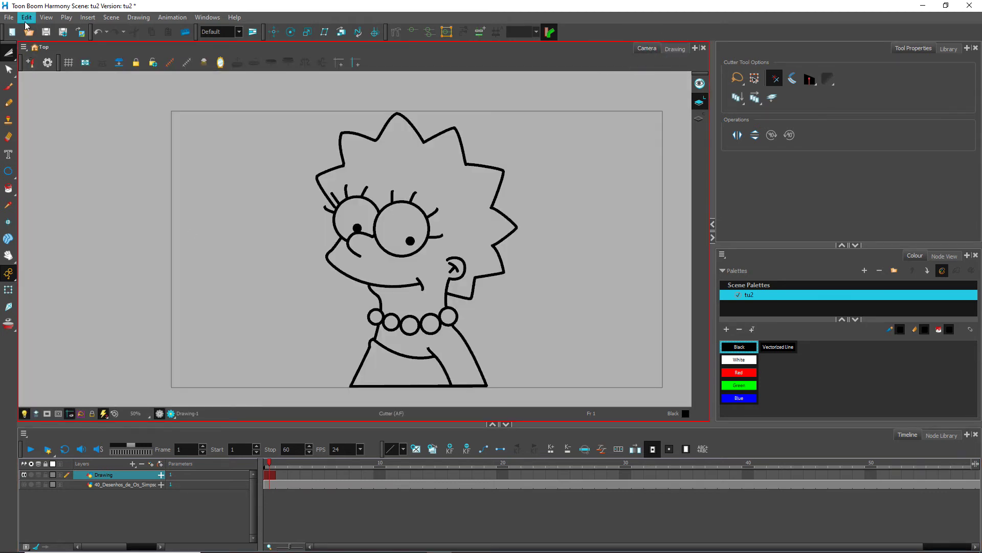
click(27, 18)
click(27, 19)
click(26, 18)
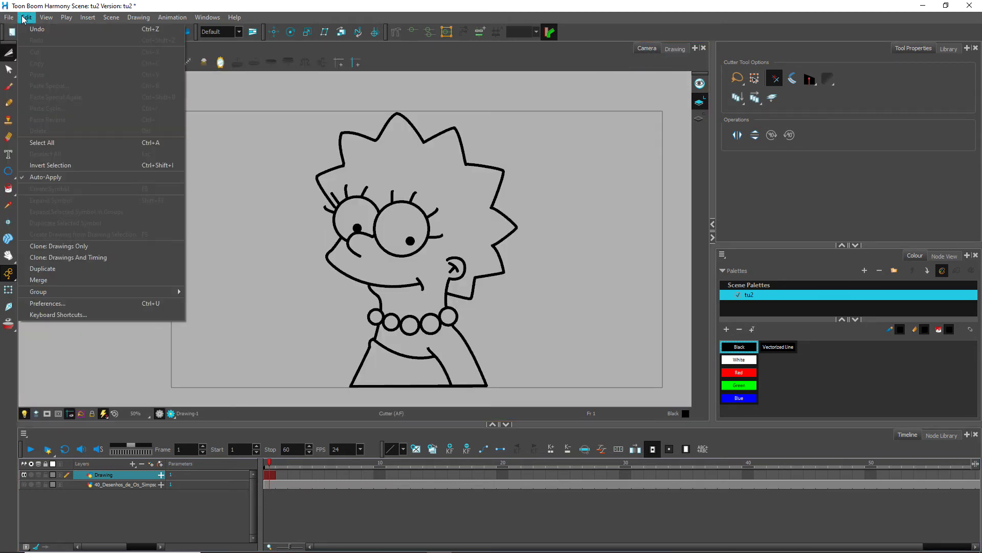
click(47, 304)
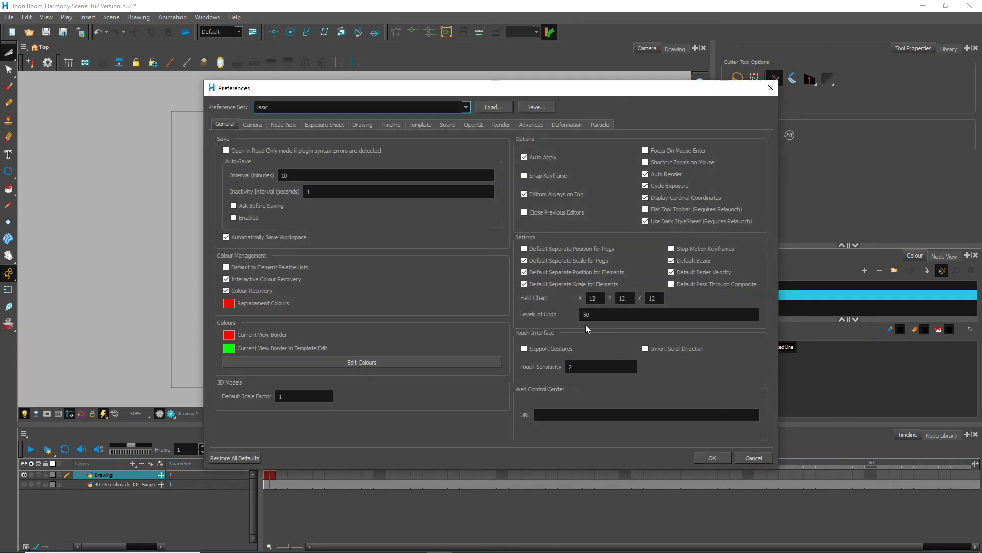
click(362, 364)
click(368, 161)
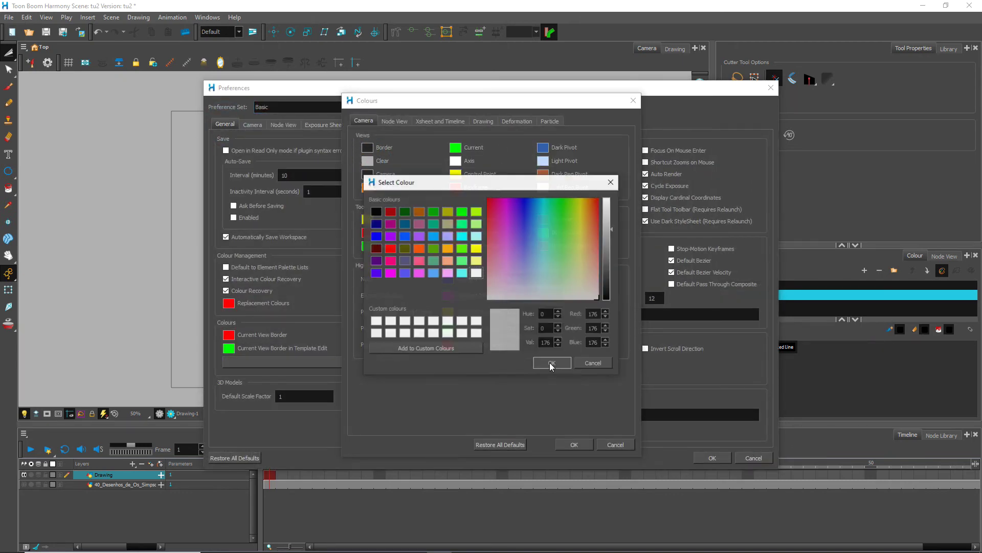
click(593, 362)
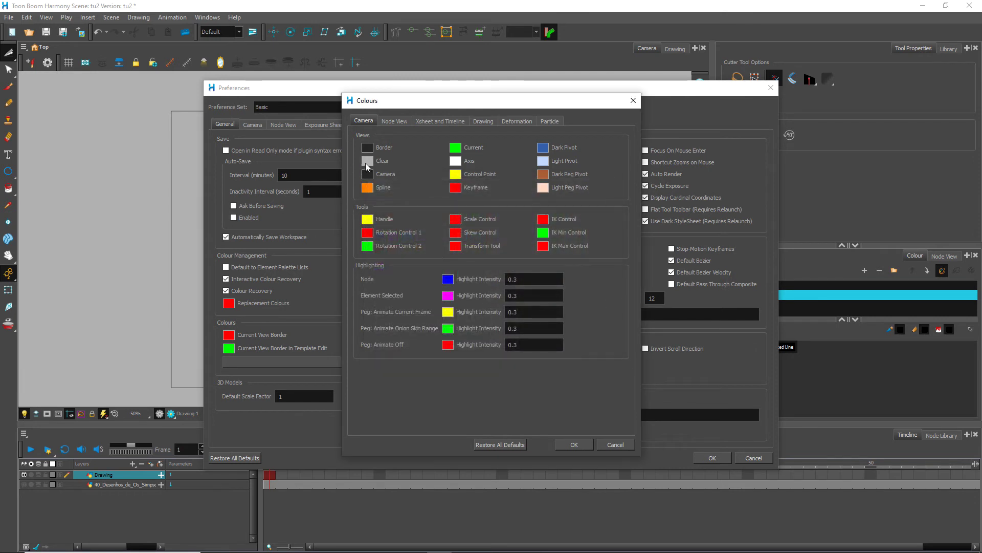
click(367, 161)
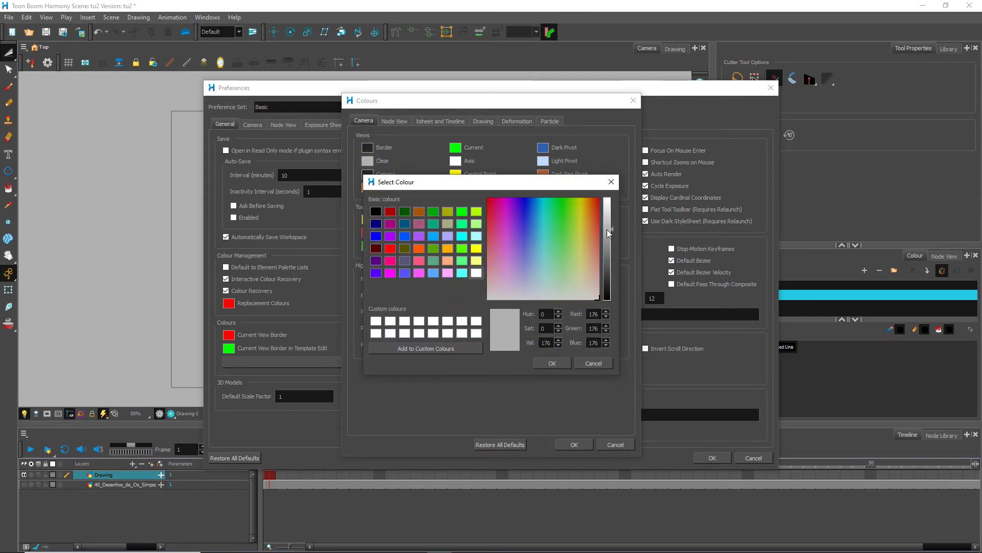
drag(612, 227, 613, 213)
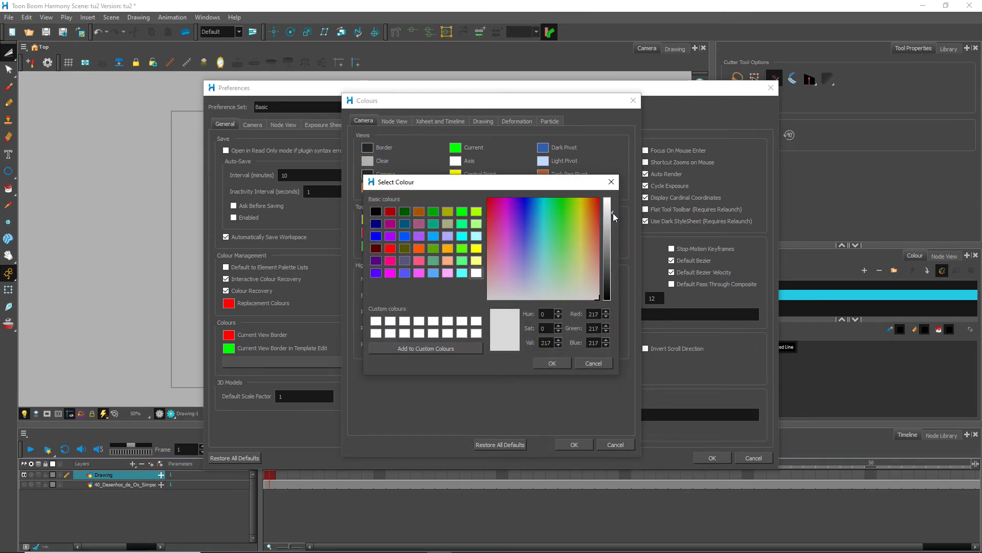
click(555, 363)
click(574, 443)
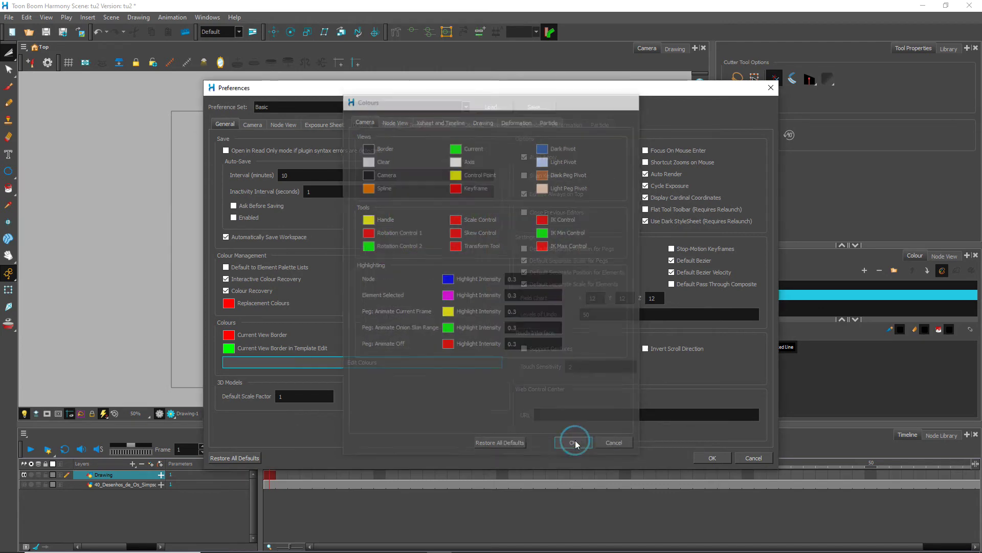
click(709, 456)
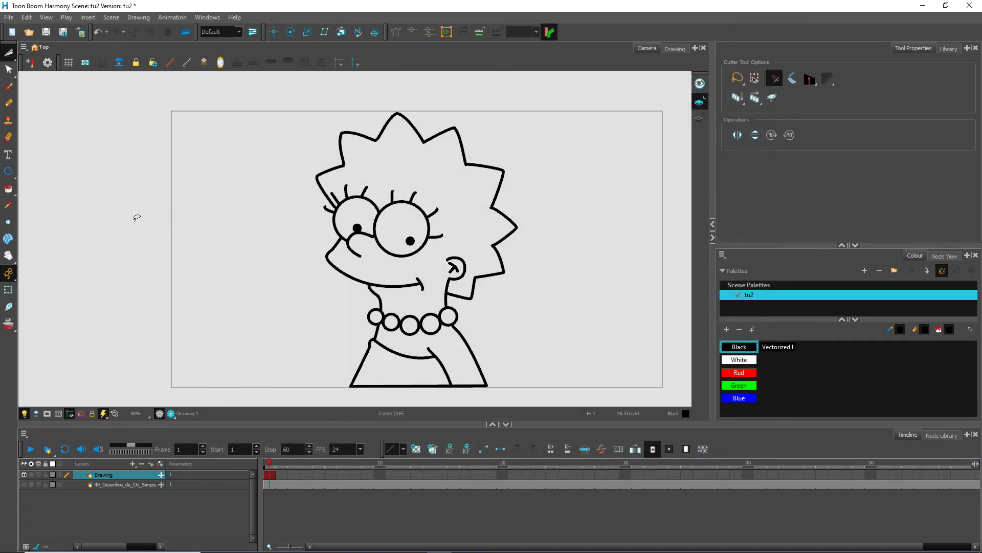
click(650, 48)
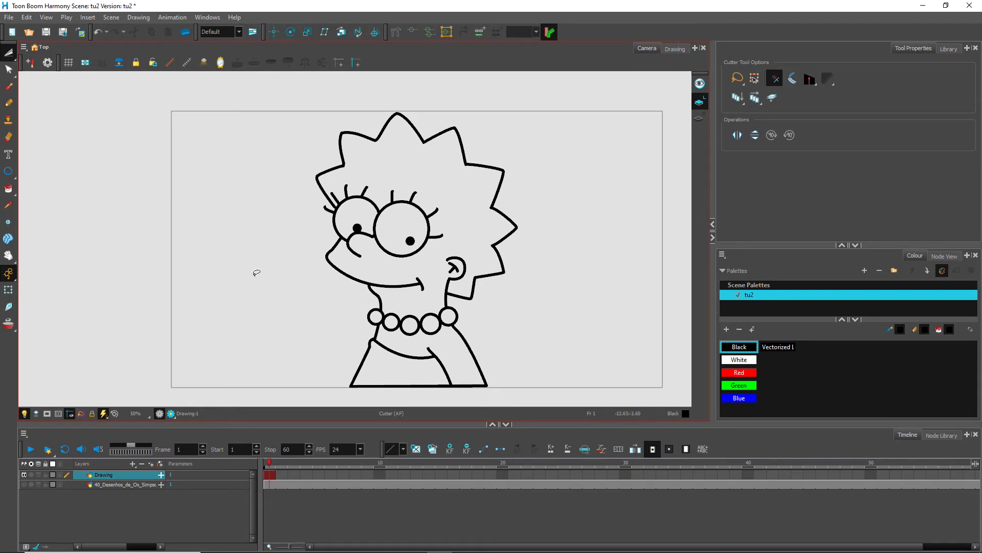
Activate the Smooth Editor for the drawing and set its smoothing amount to 100.
scroll(475, 251, up, 1)
scroll(470, 272, down, 1)
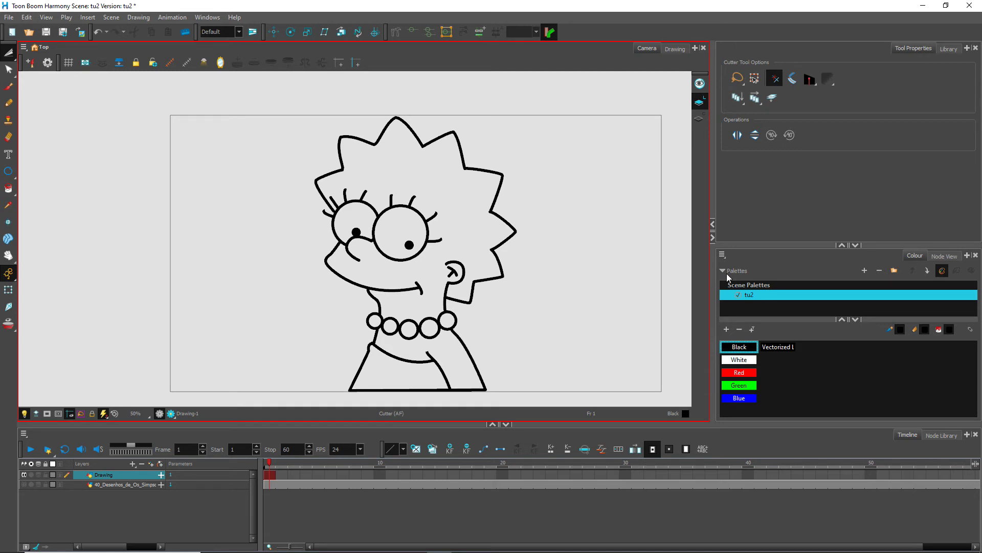
click(9, 71)
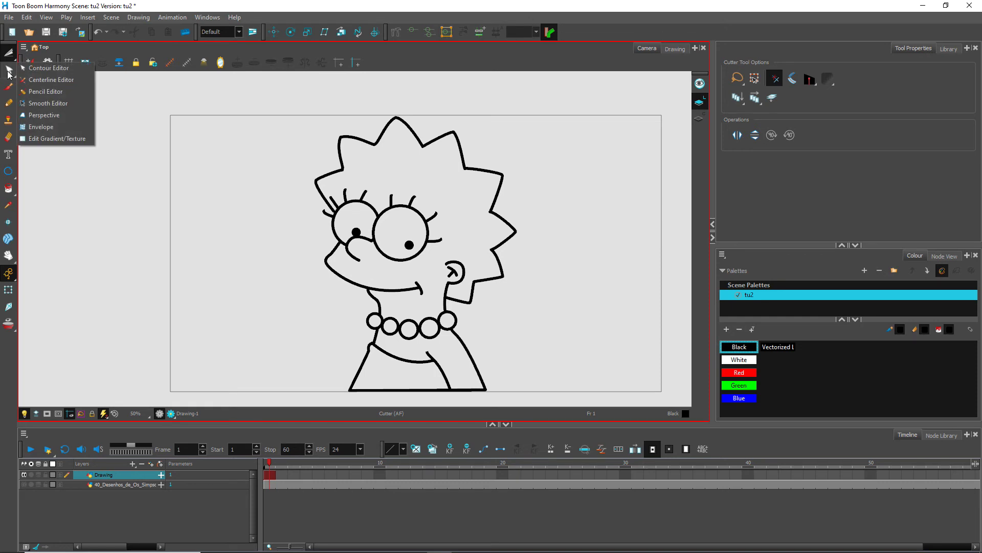
click(50, 104)
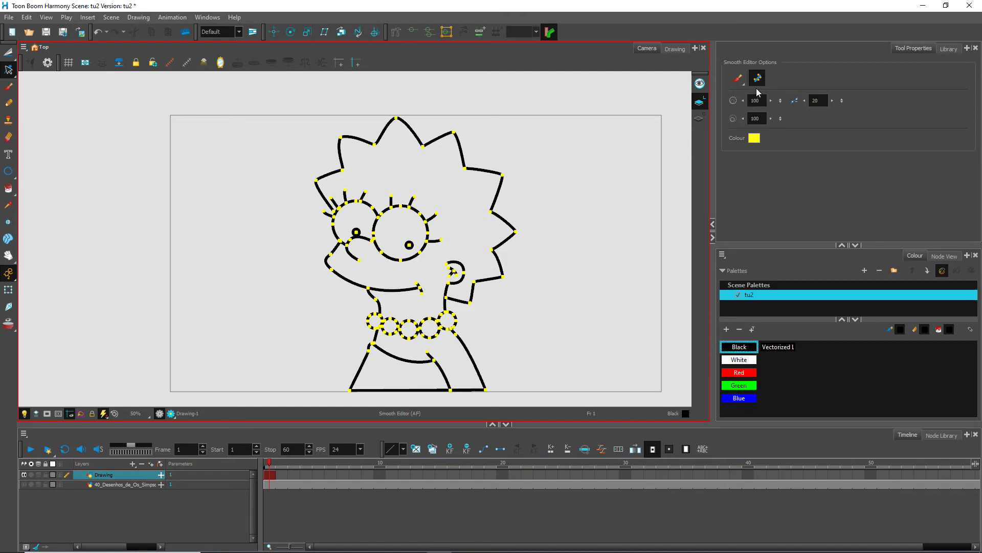
click(821, 101)
double_click(818, 100)
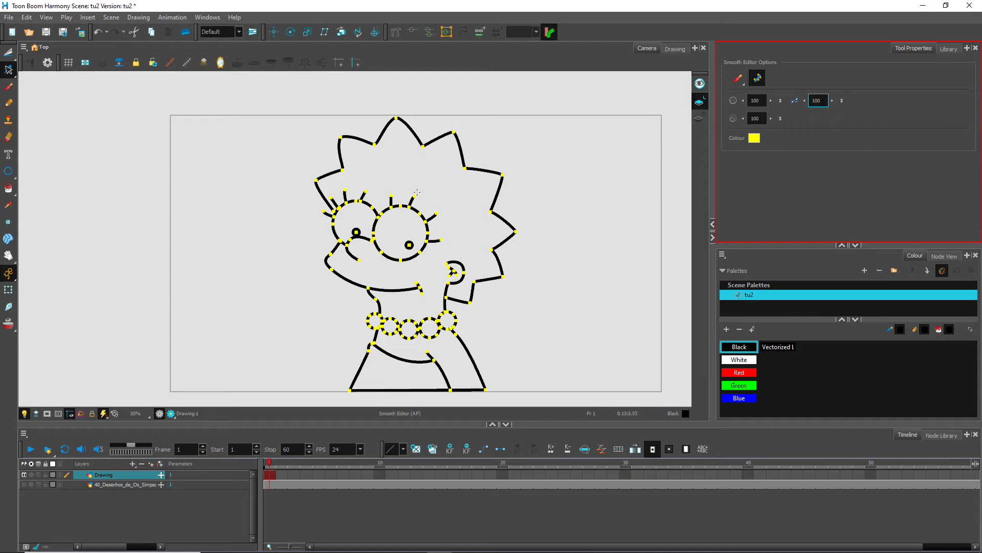
Set the Smooth Editor's second size value to 150 and brush over the larger eye and the necklace bead nearest the hair to smooth them.
scroll(504, 172, up, 1)
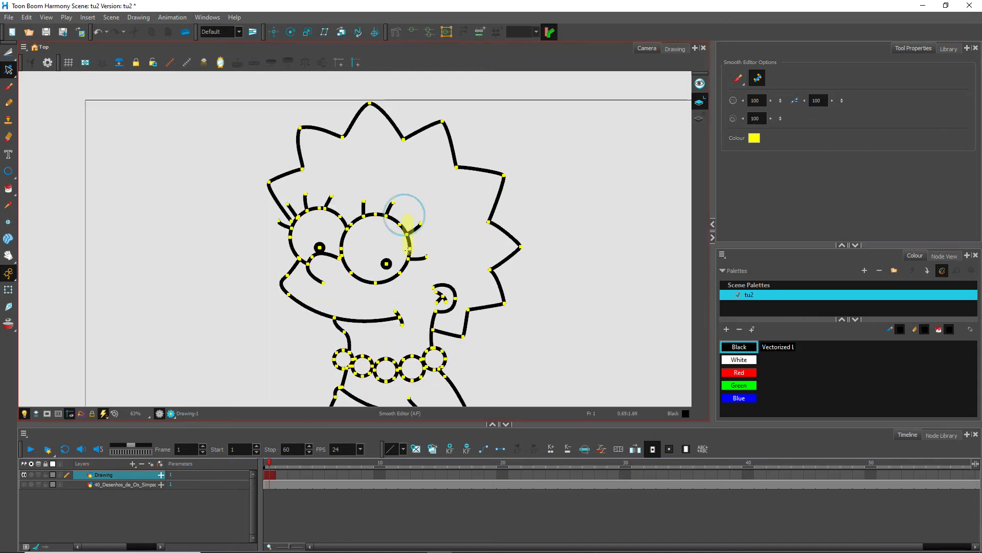
click(755, 118)
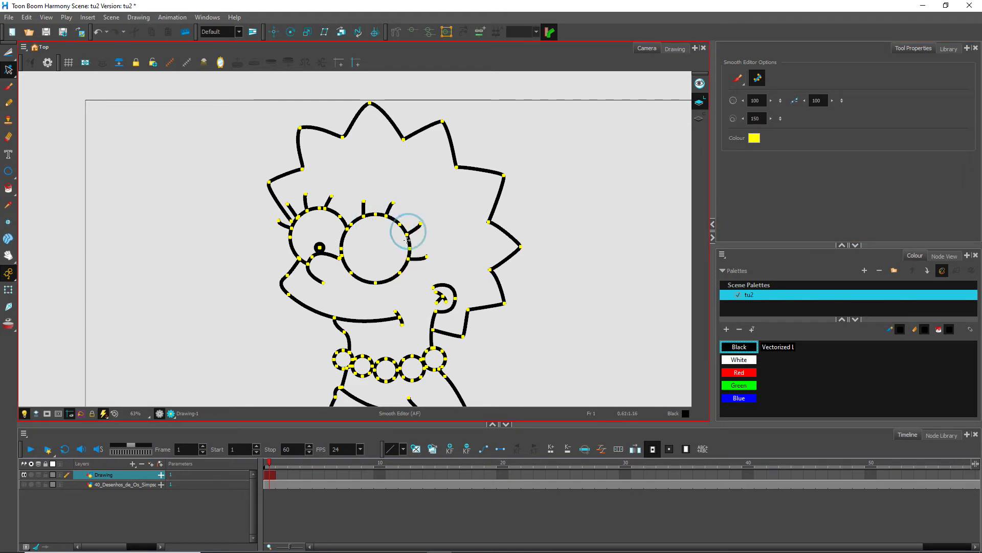
drag(441, 276, 470, 212)
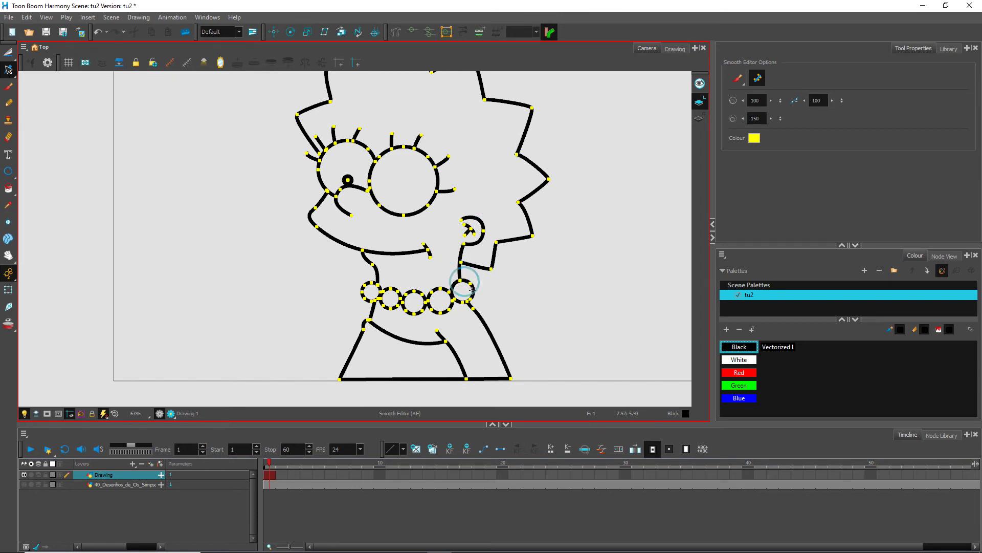
drag(467, 287, 453, 289)
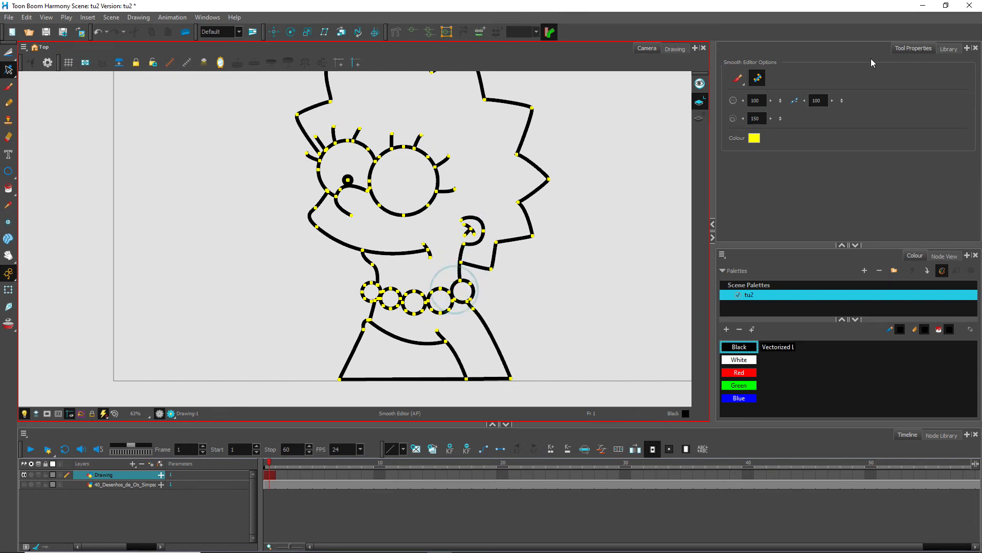
Switch the Smooth Editor to Marquee mode and smooth the whole necklace and the lines around the eyes.
click(739, 79)
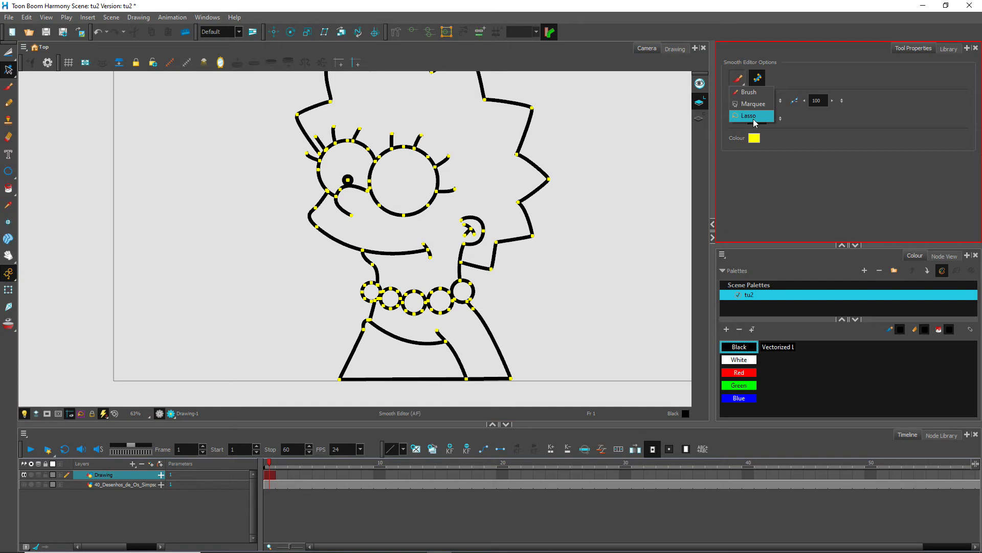
click(752, 105)
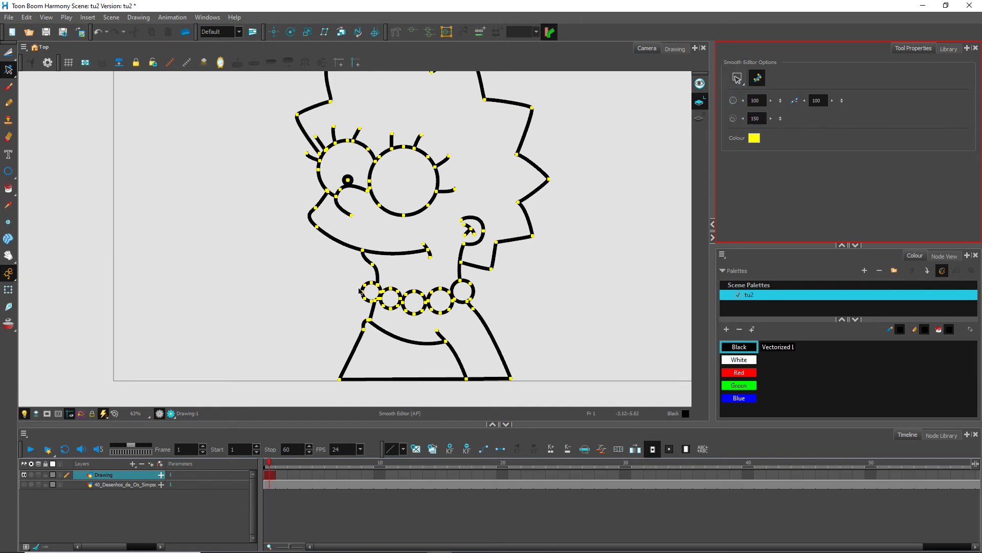
drag(333, 255, 489, 330)
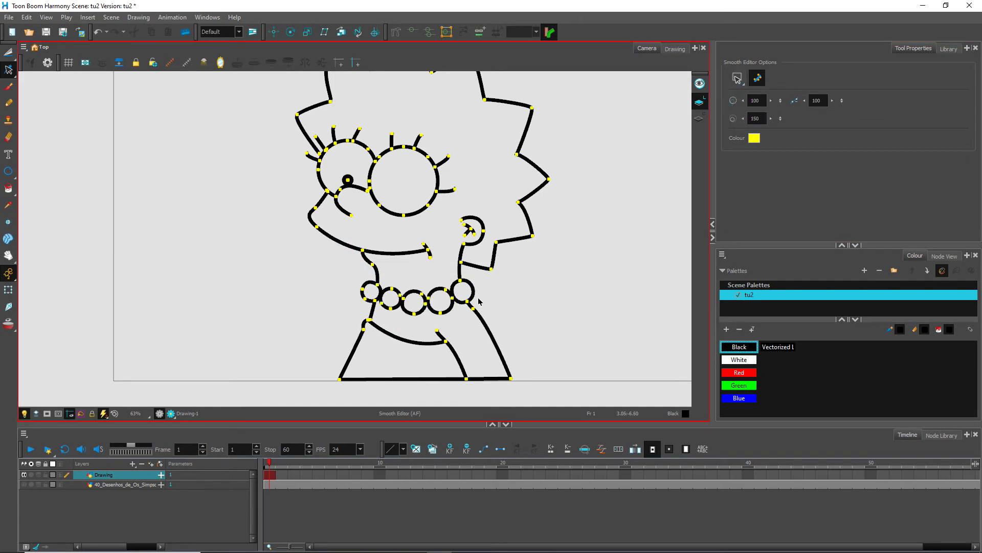
key(shift+n)
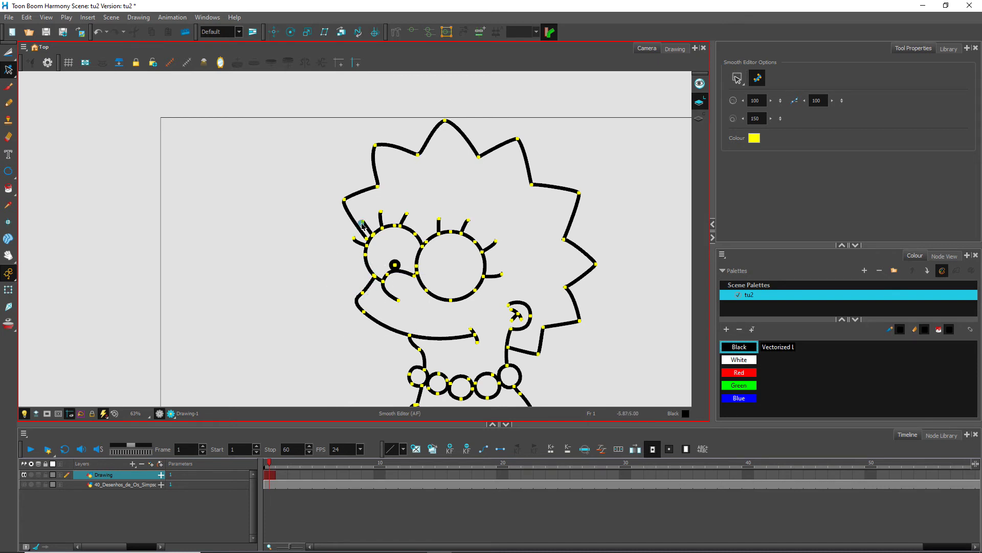
key(space)
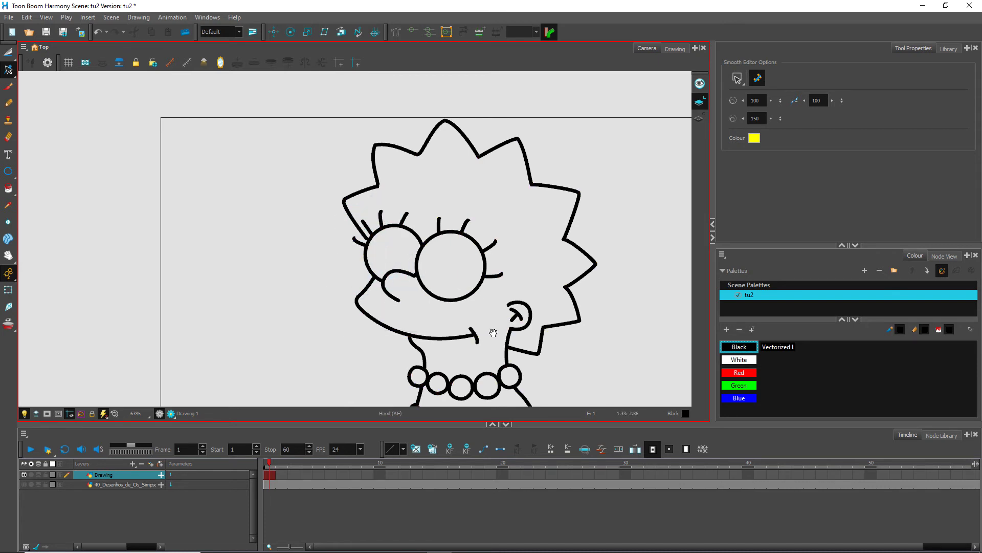
Examine the smoothed line art of the whole figure, from the hair spikes down to the hem of the dress.
drag(493, 333, 481, 285)
key(space)
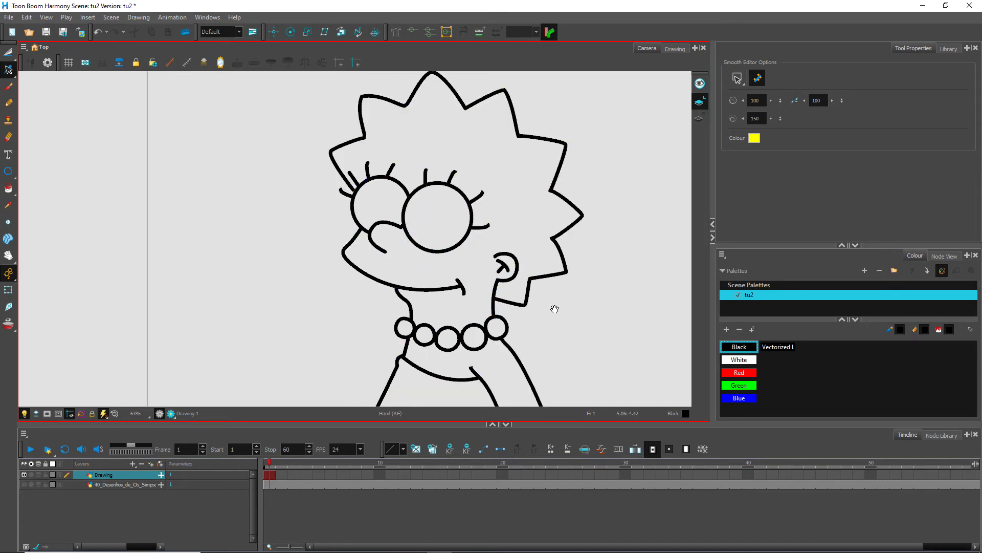
drag(550, 302, 531, 238)
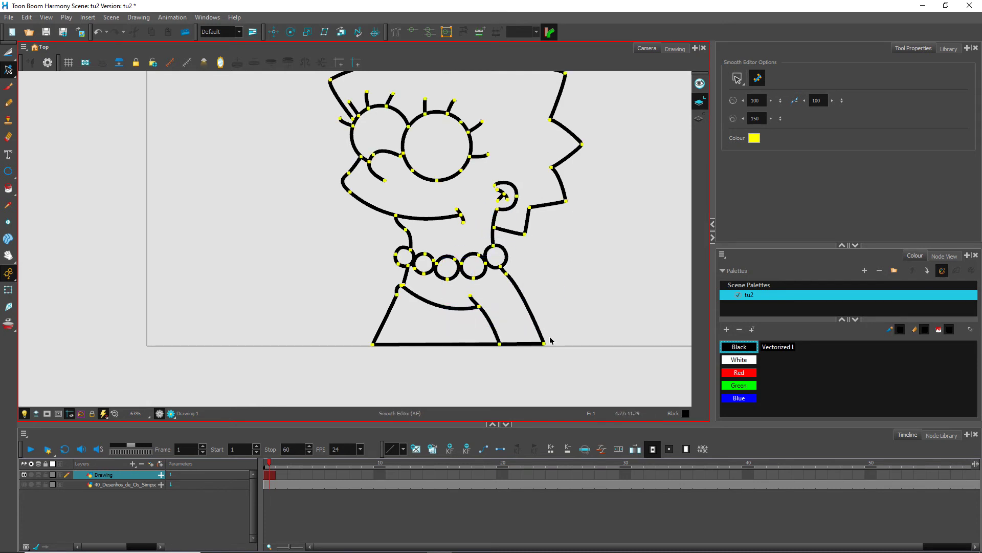
key(space)
drag(371, 85, 435, 249)
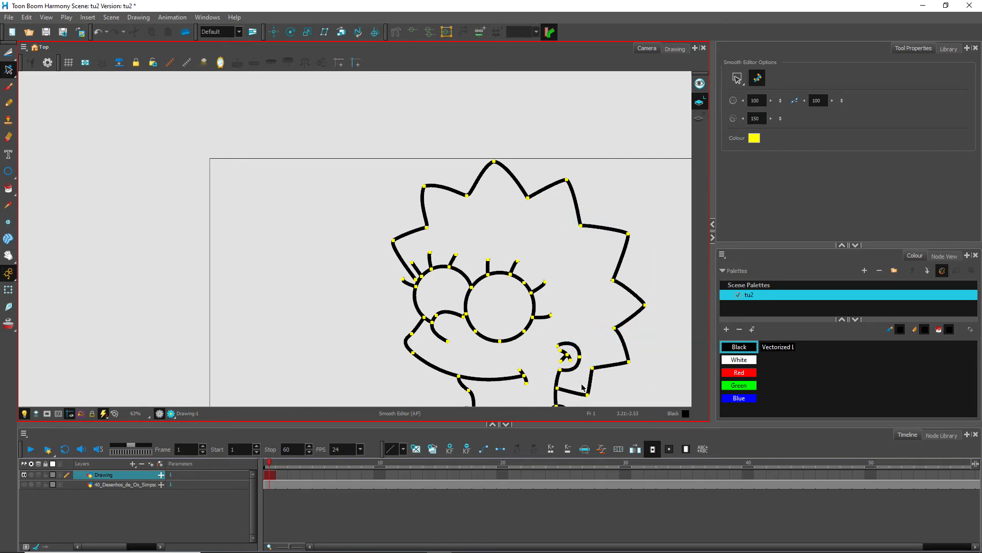
key(space)
drag(565, 333, 570, 358)
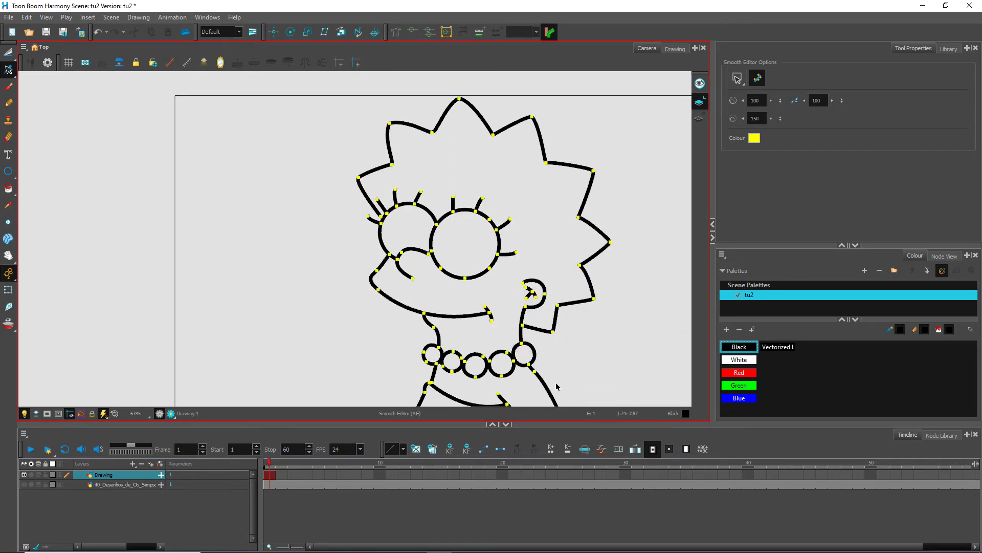
drag(479, 318, 574, 405)
scroll(452, 234, up, 2)
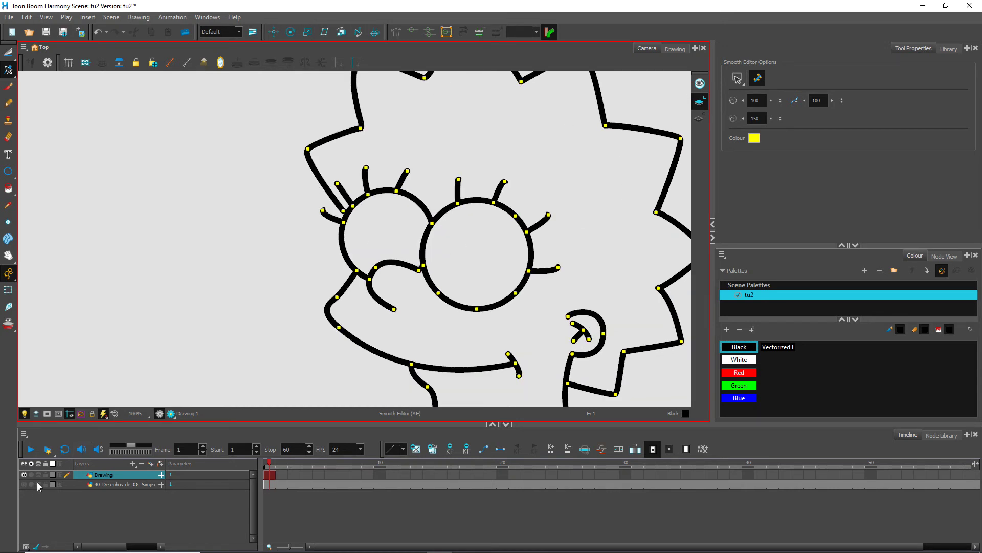
Show the reference image layer beneath the drawing and activate the Brush tool.
click(24, 484)
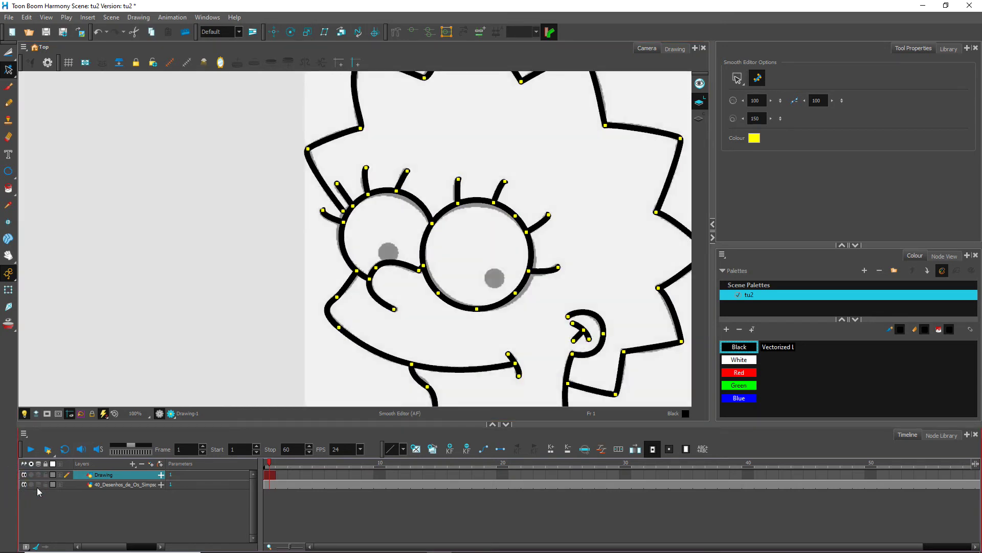
click(8, 88)
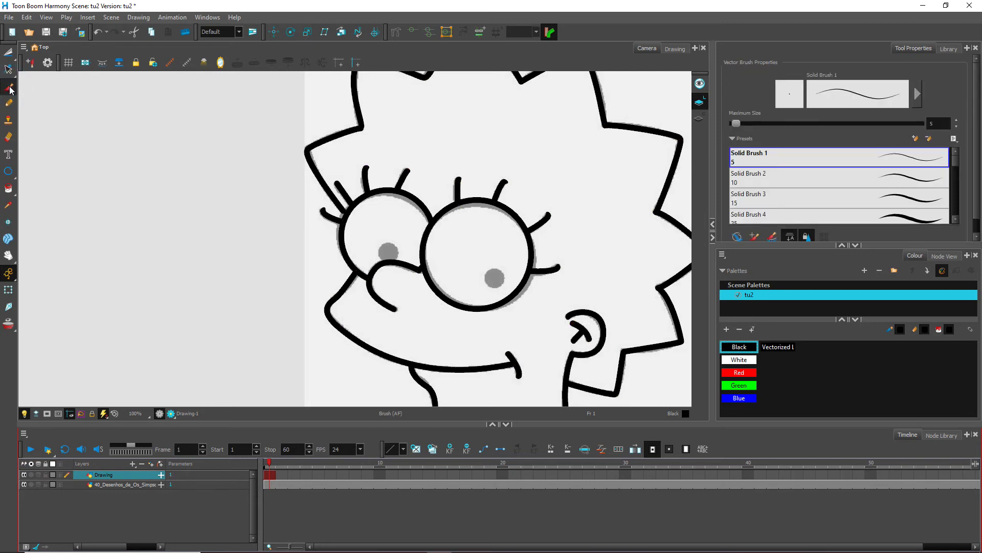
Try out enlarged brush sizes with test marks on the empty area beside the head and undo them.
mouse_move(221, 174)
mouse_down()
mouse_move(254, 217)
mouse_move(220, 184)
mouse_move(231, 204)
mouse_up()
key(ctrl+z)
key(ctrl+z)
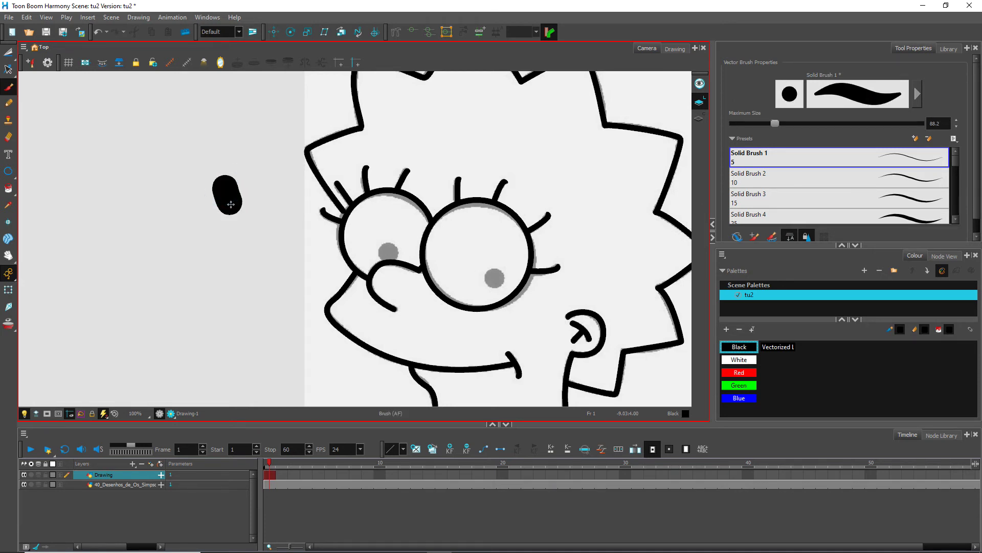
key(ctrl+z)
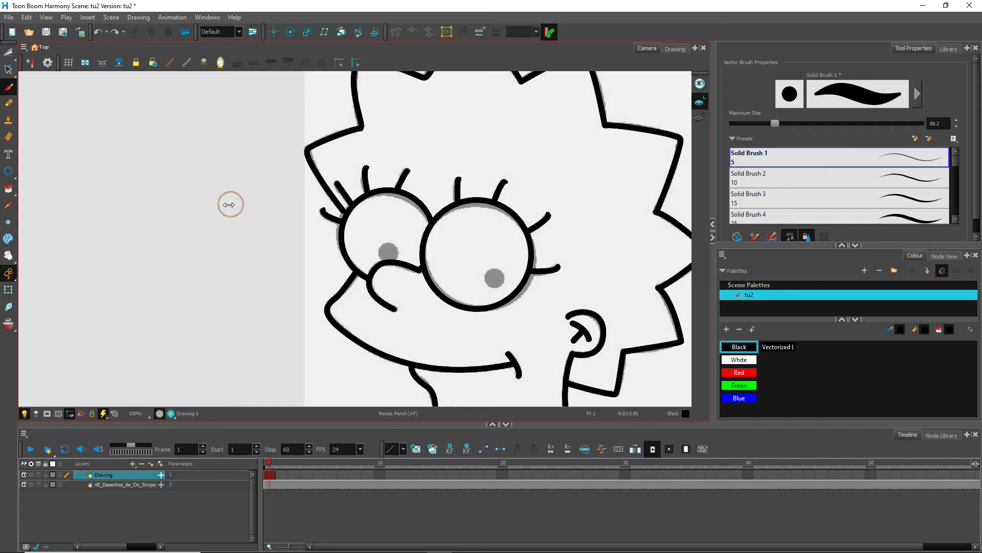
drag(231, 204, 228, 201)
click(227, 197)
key(ctrl+z)
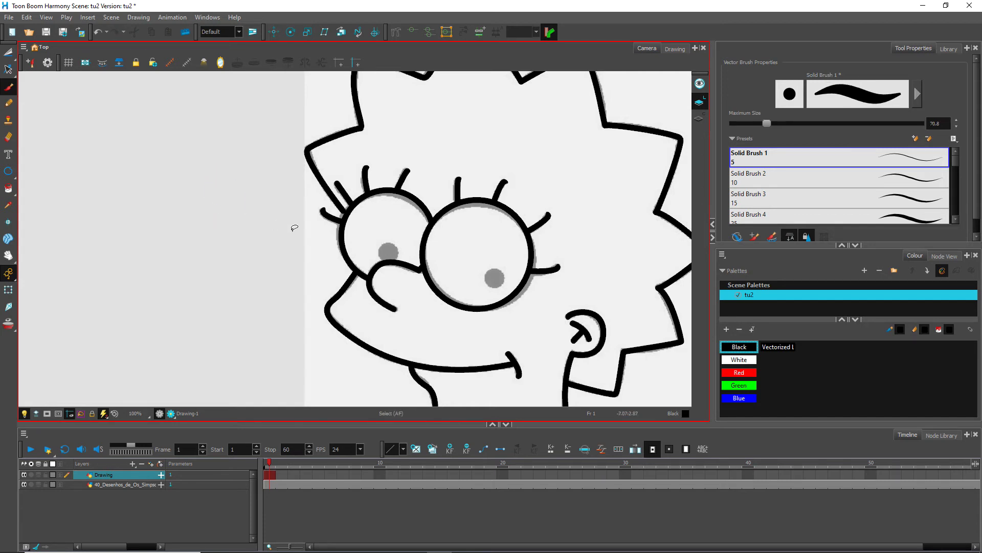
Try a brush with a maximum size of 50 on the pupil of the larger eye and undo the dab.
double_click(928, 123)
text(5)
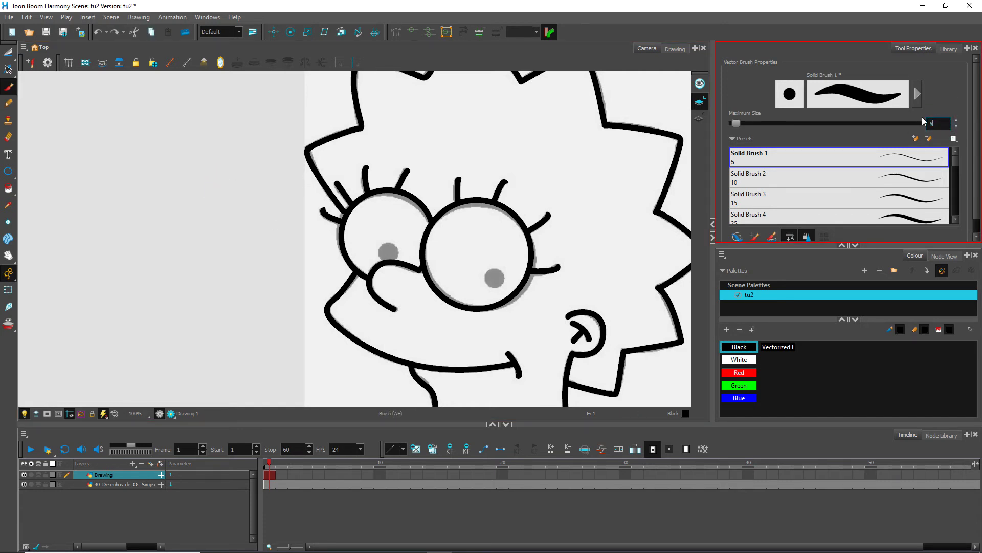
text(0)
scroll(501, 262, up, 2)
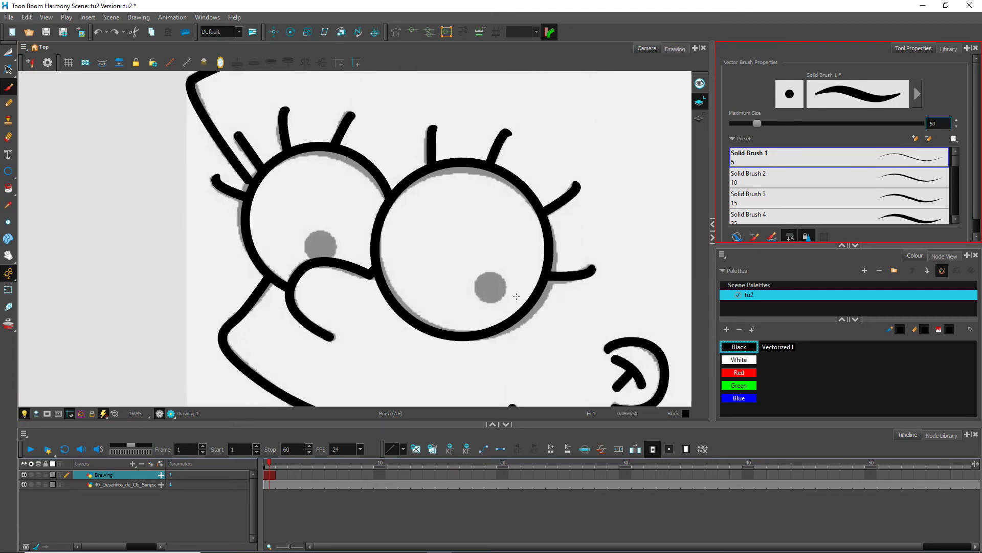
click(491, 288)
key(ctrl+z)
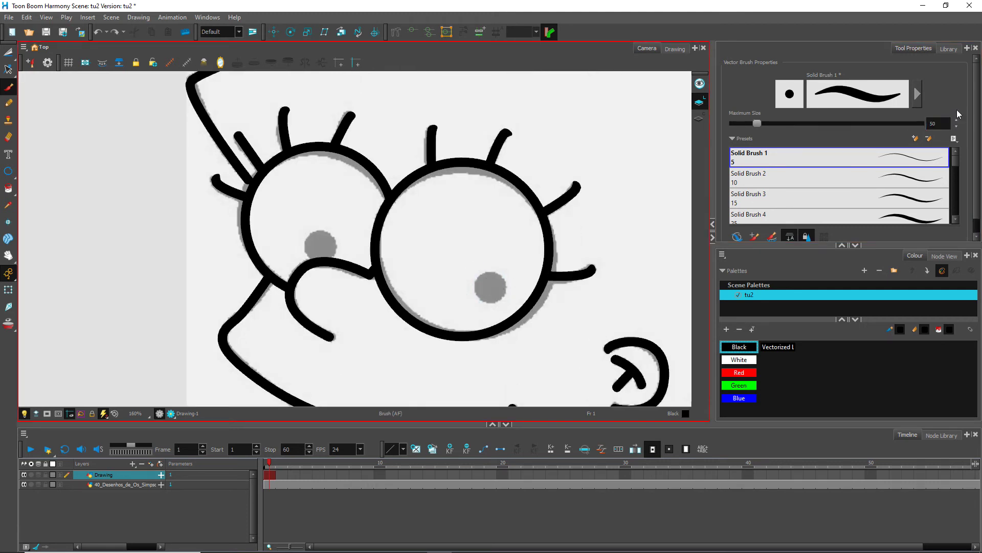
Set the brush's maximum size to 60 and paint a single black dot over each grey pupil of the reference.
double_click(936, 123)
text(60)
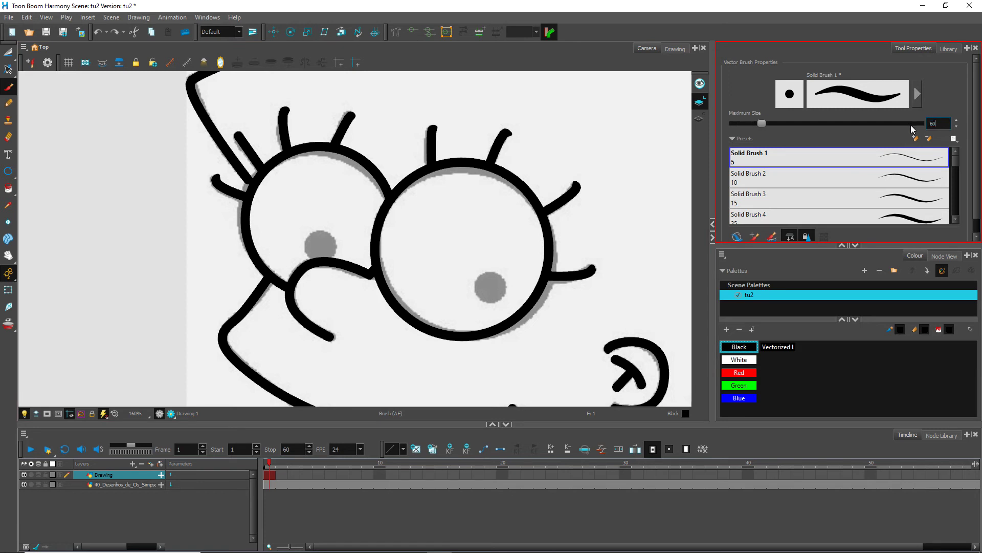
key(Return)
click(492, 290)
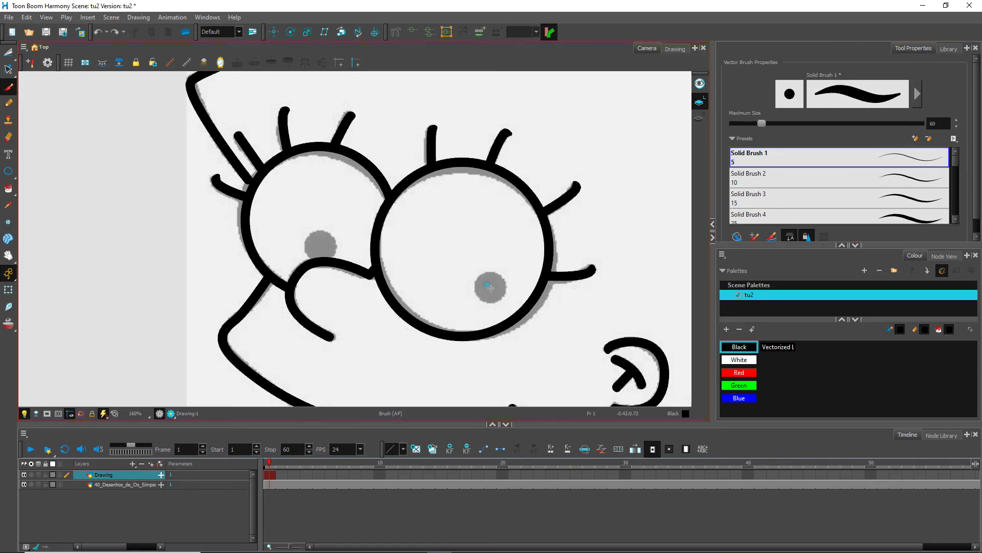
click(320, 245)
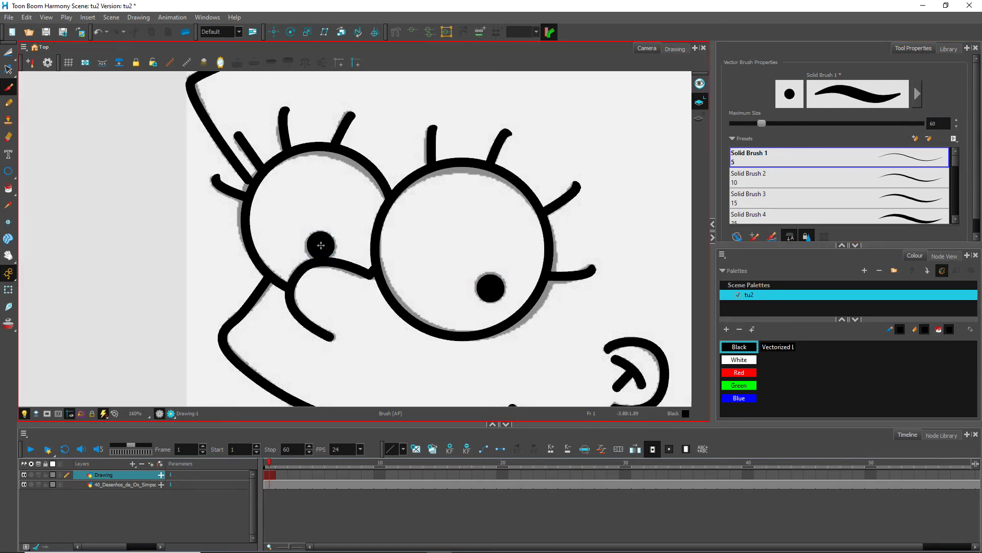
Hide the reference image layer and activate the Select tool.
scroll(377, 291, down, 5)
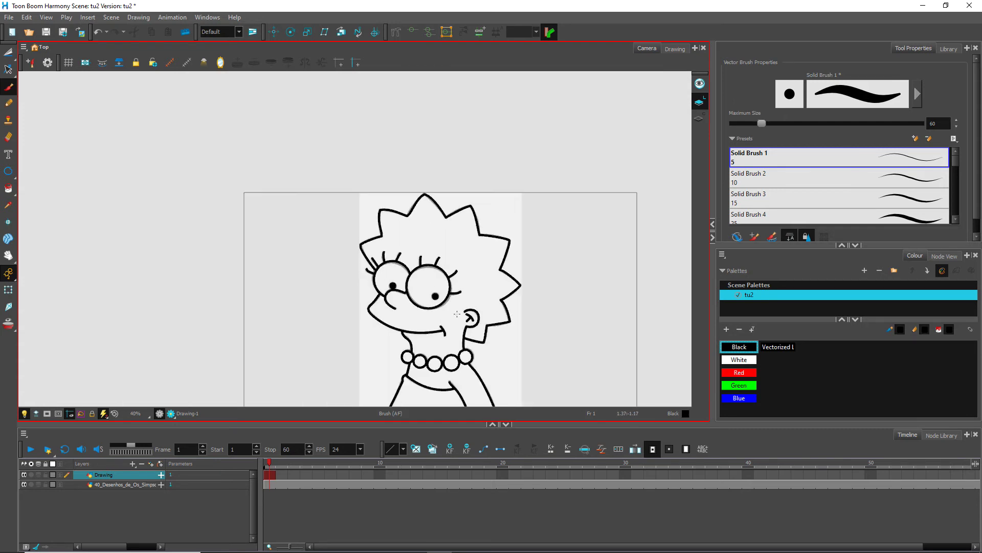
drag(448, 221, 450, 212)
click(24, 484)
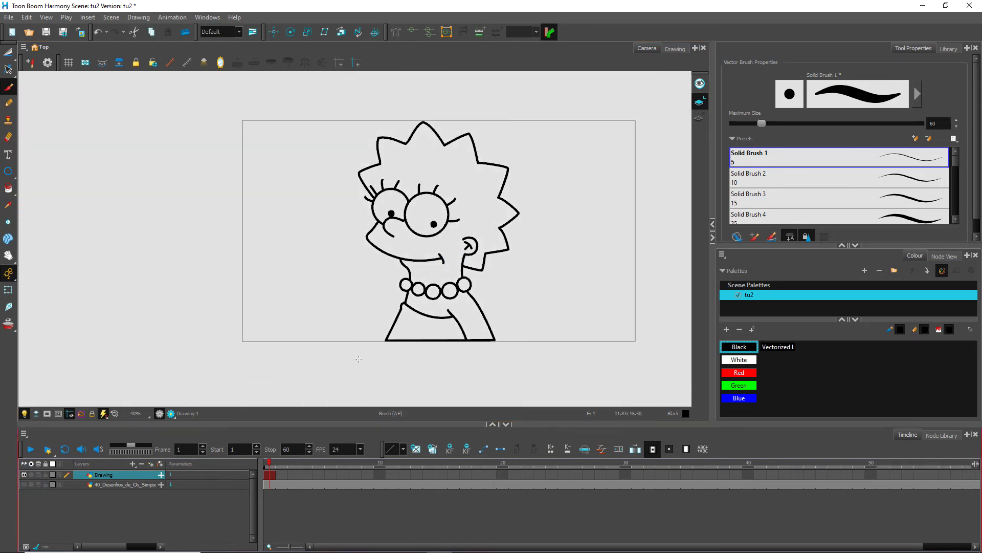
scroll(436, 228, up, 1)
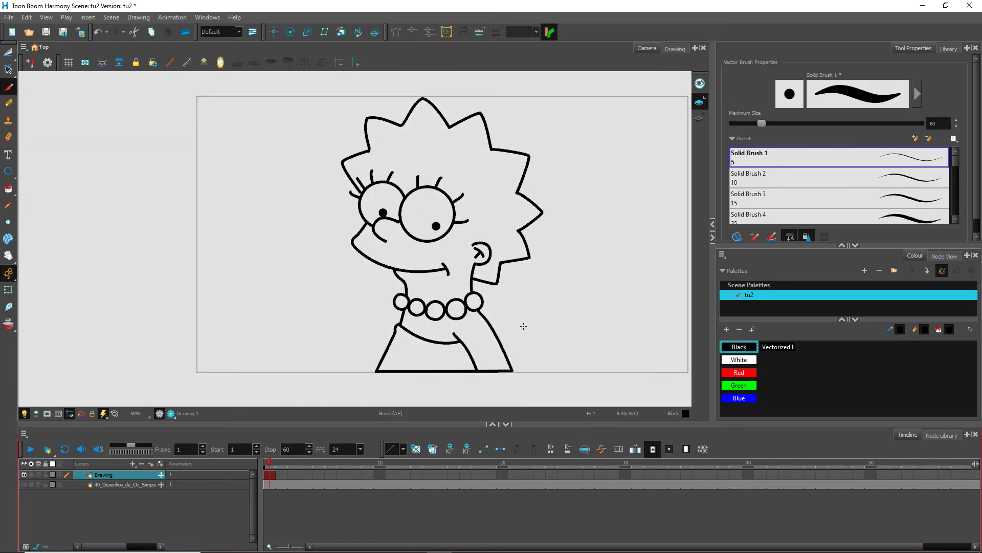
click(13, 53)
click(36, 52)
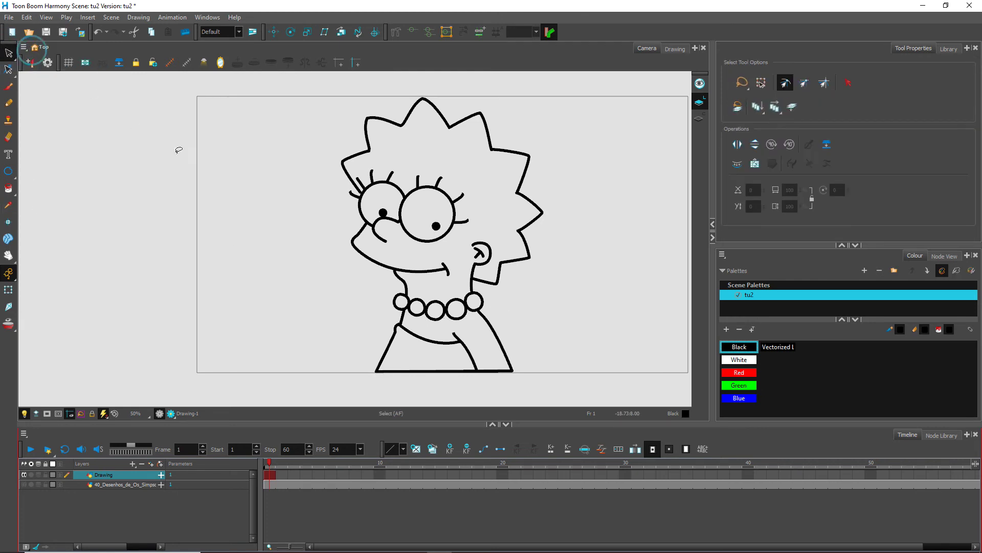
Expand the Camera view to full screen to examine the finished line art, and restore the normal layout.
key(grave)
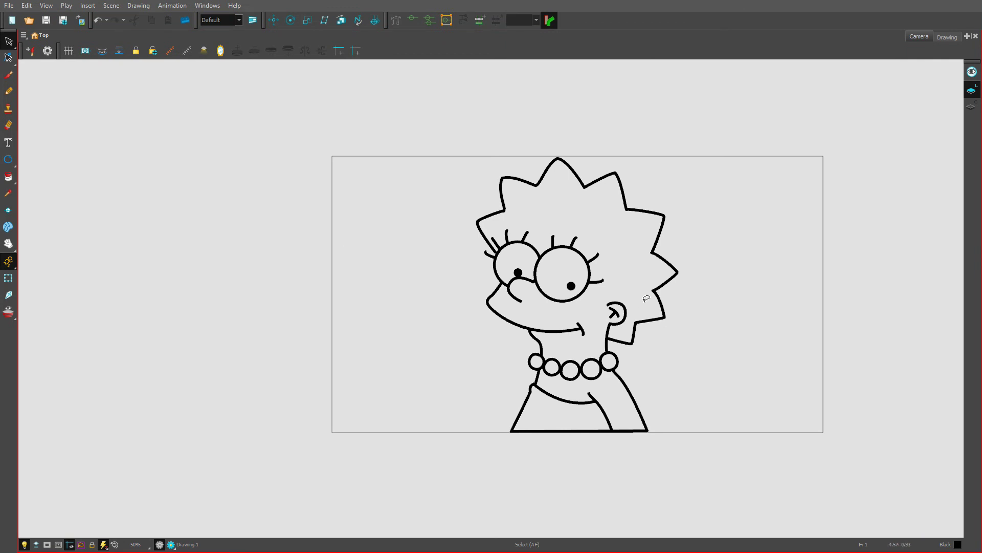
scroll(647, 292, up, 1)
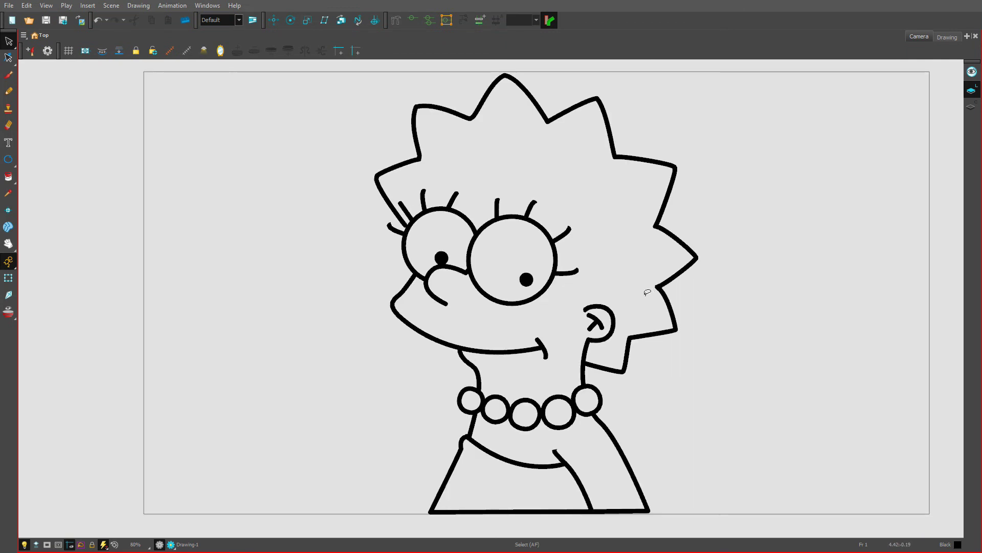
key(grave)
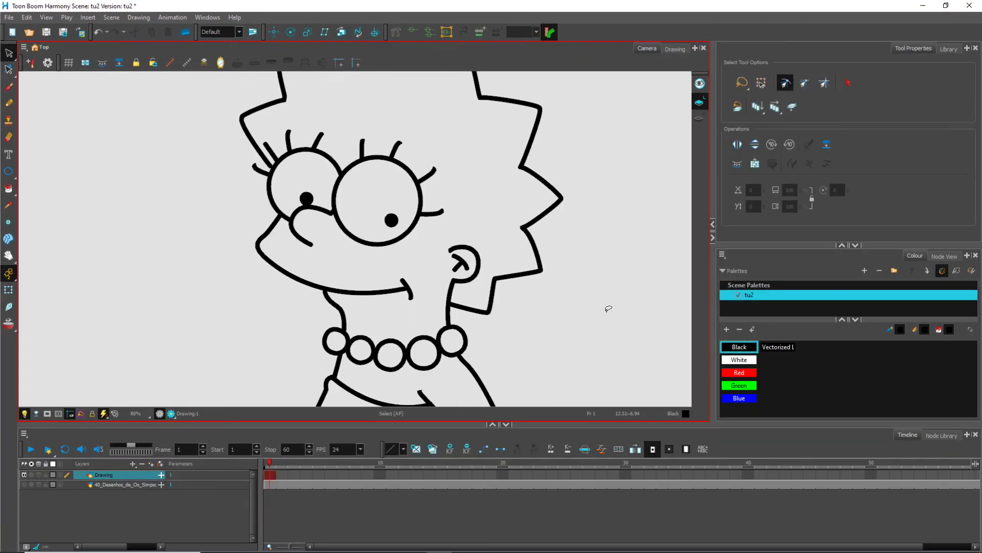
scroll(633, 285, down, 1)
Import palette_bright.plt from the Downloads folder as a scene palette, keeping the name palette_bright.
click(723, 254)
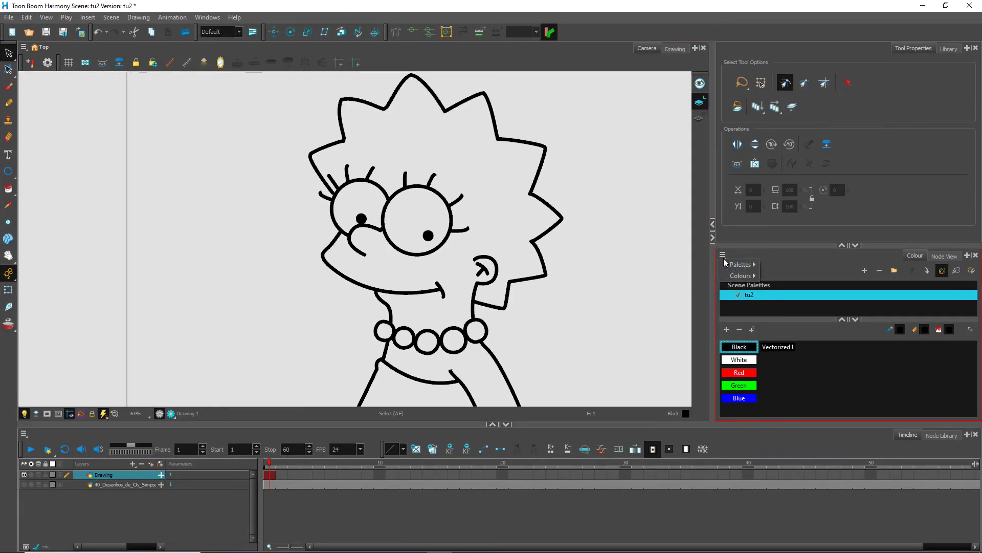
mouse_move(741, 264)
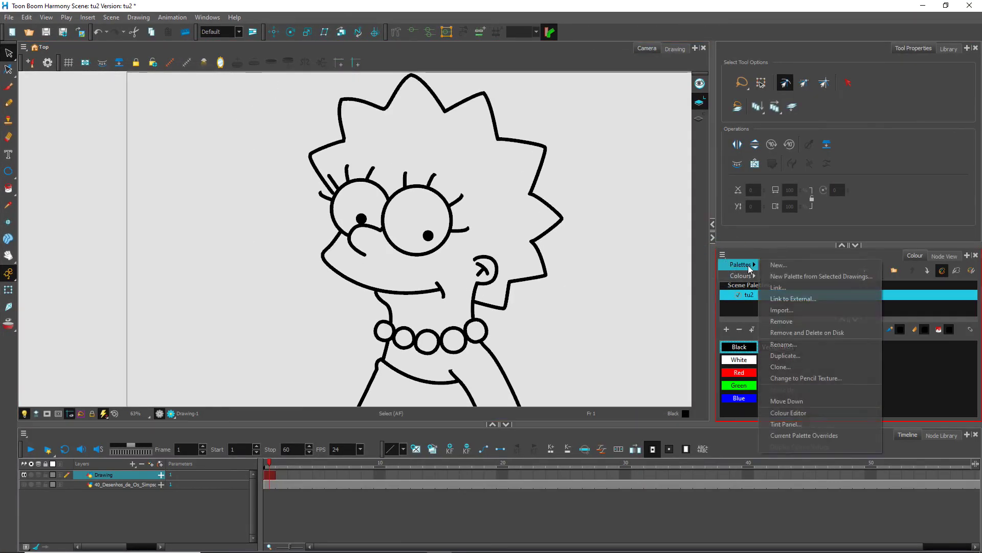
click(783, 310)
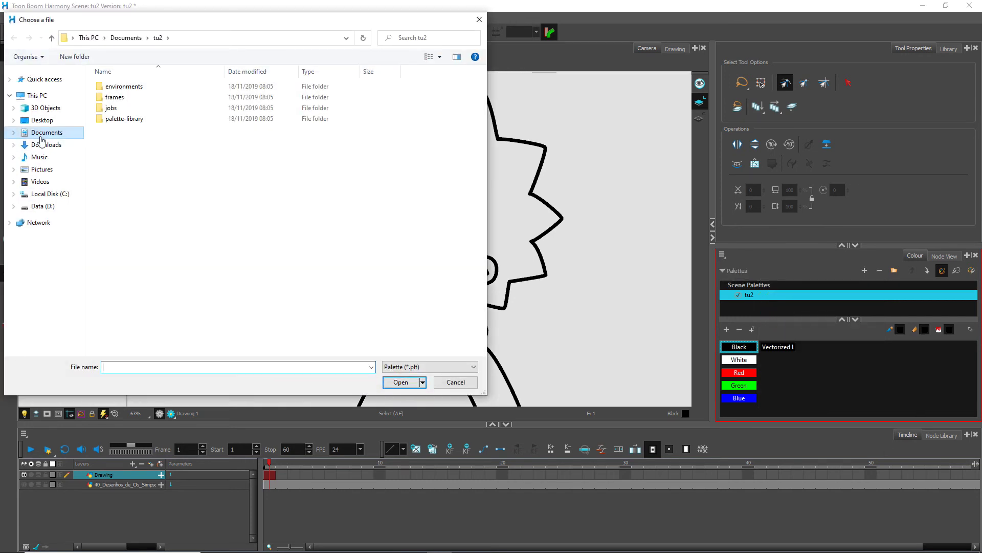
click(43, 144)
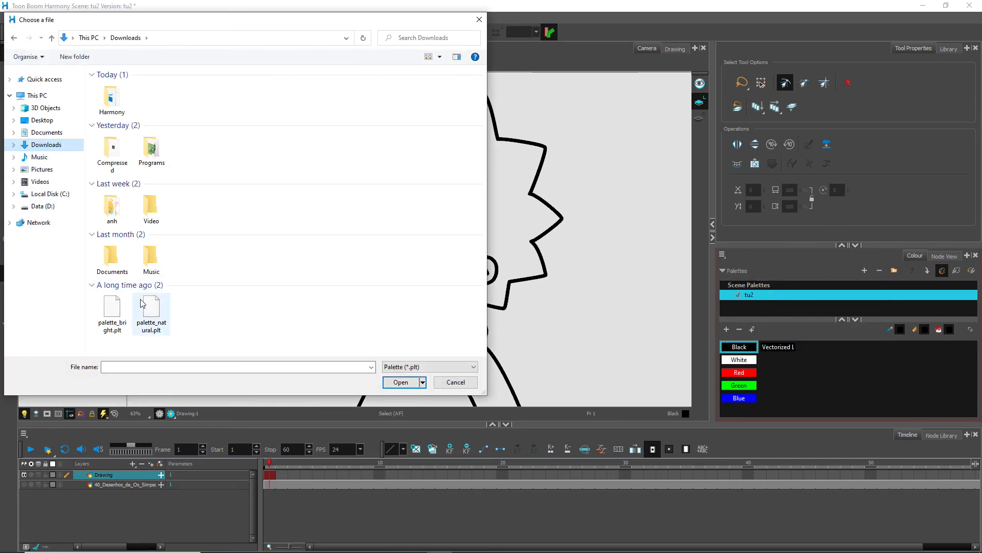
click(112, 307)
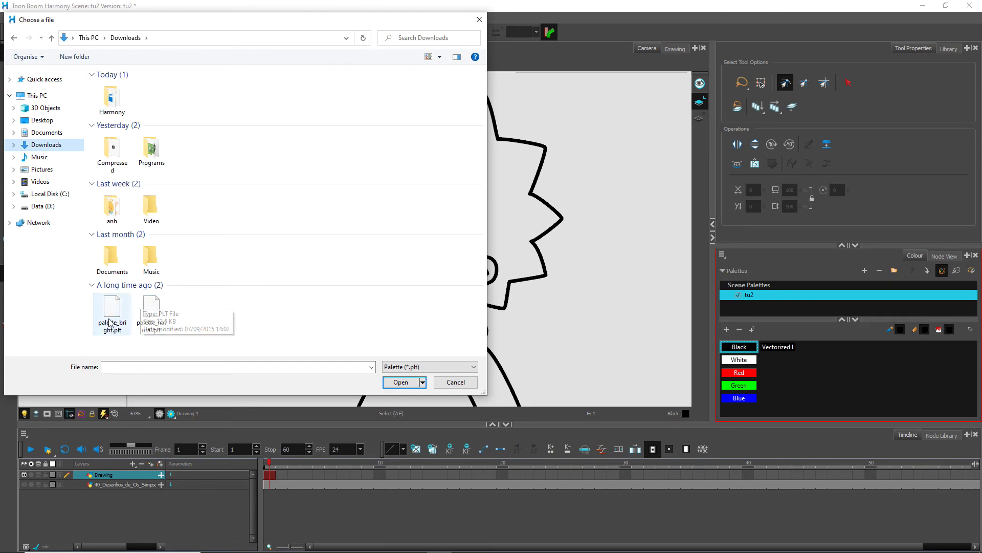
click(401, 381)
click(492, 298)
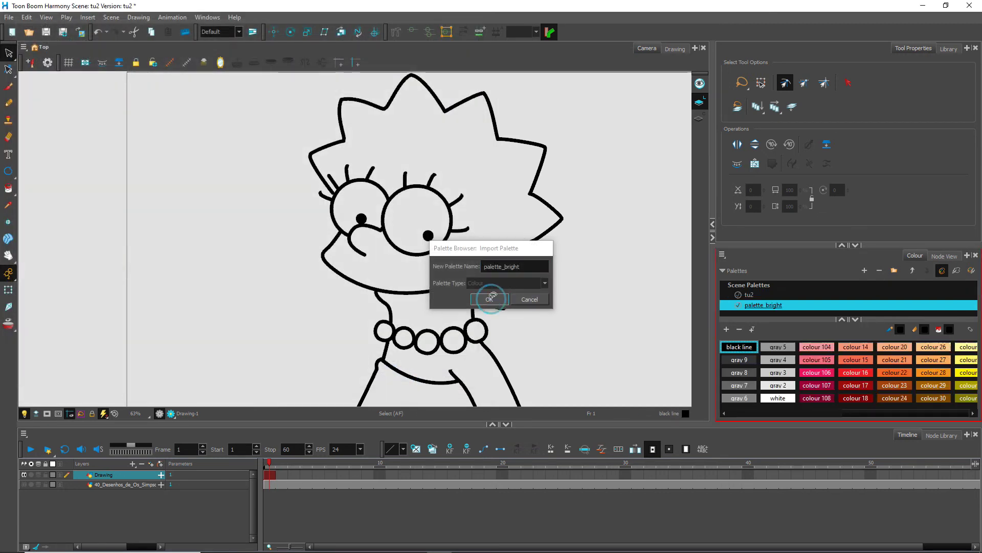
Look through the colour swatches of the palette_bright palette.
click(931, 412)
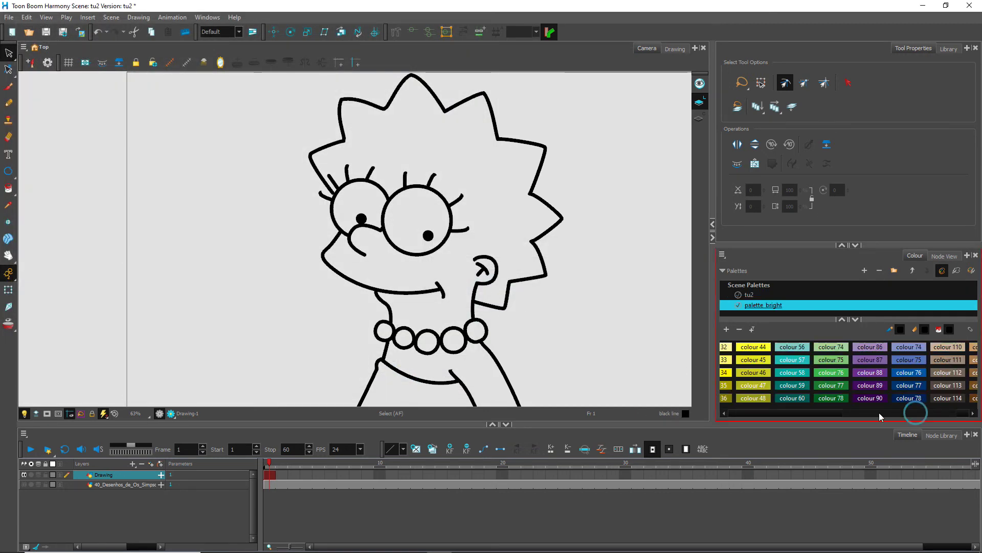
click(781, 414)
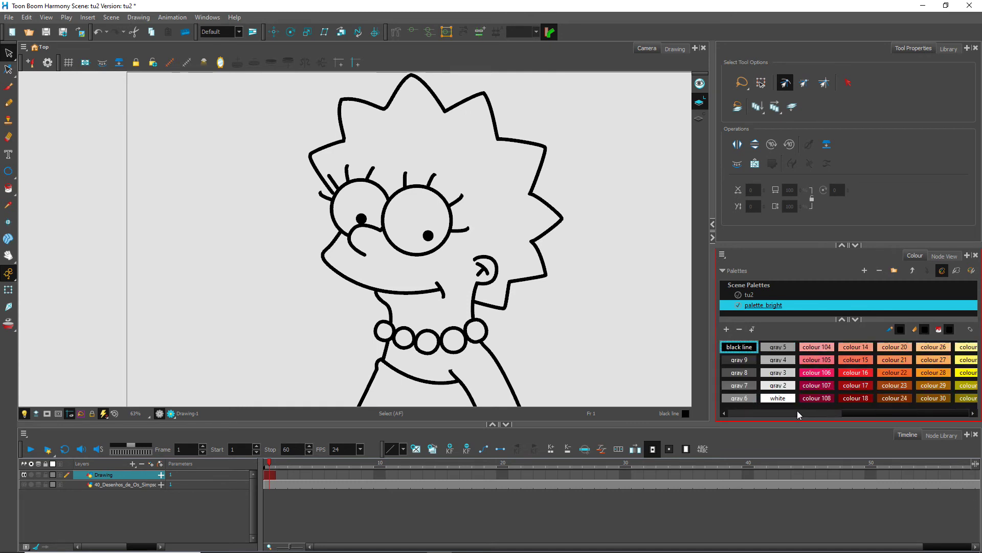
click(884, 410)
click(816, 412)
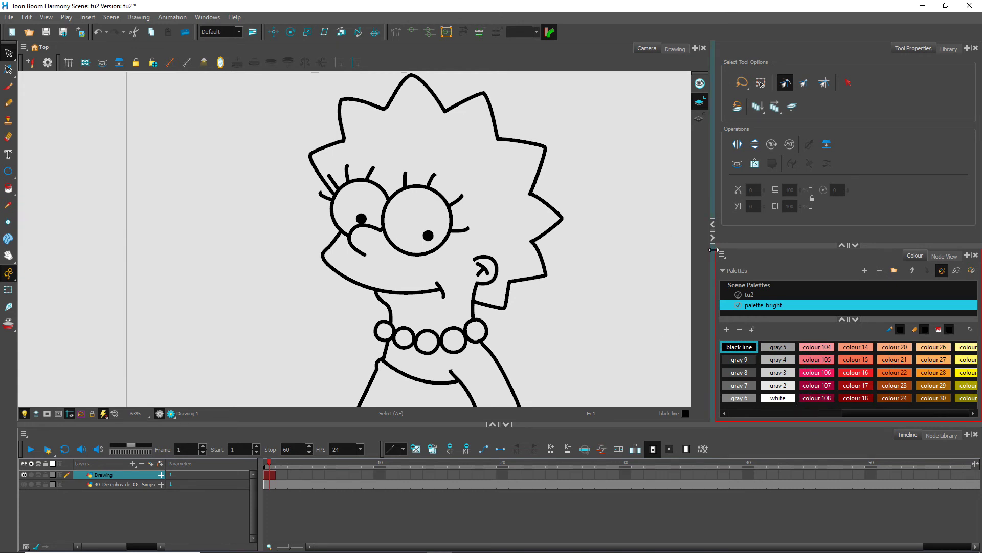
Import palette_natural.plt from the Downloads folder as a scene palette, keeping the name palette_natural.
click(723, 254)
mouse_move(742, 264)
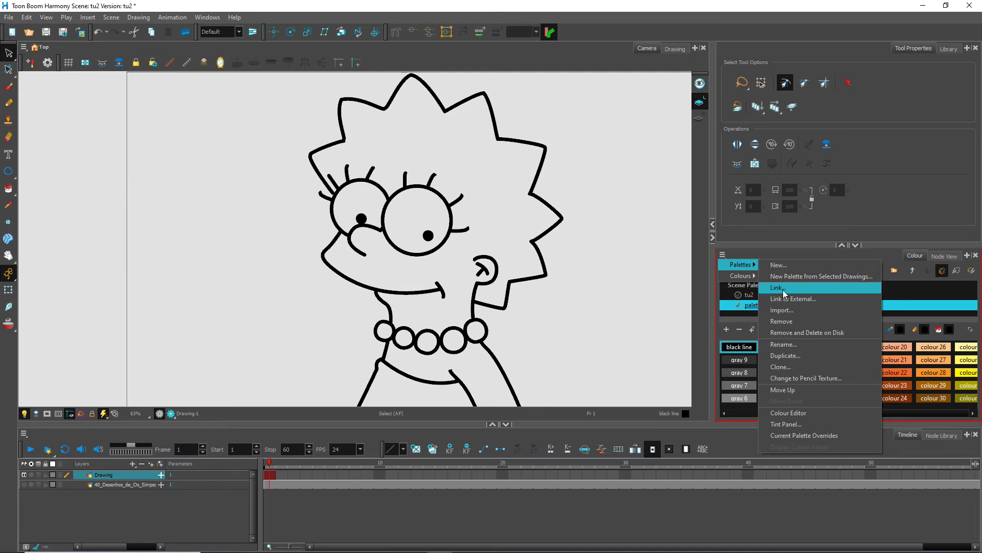
click(782, 310)
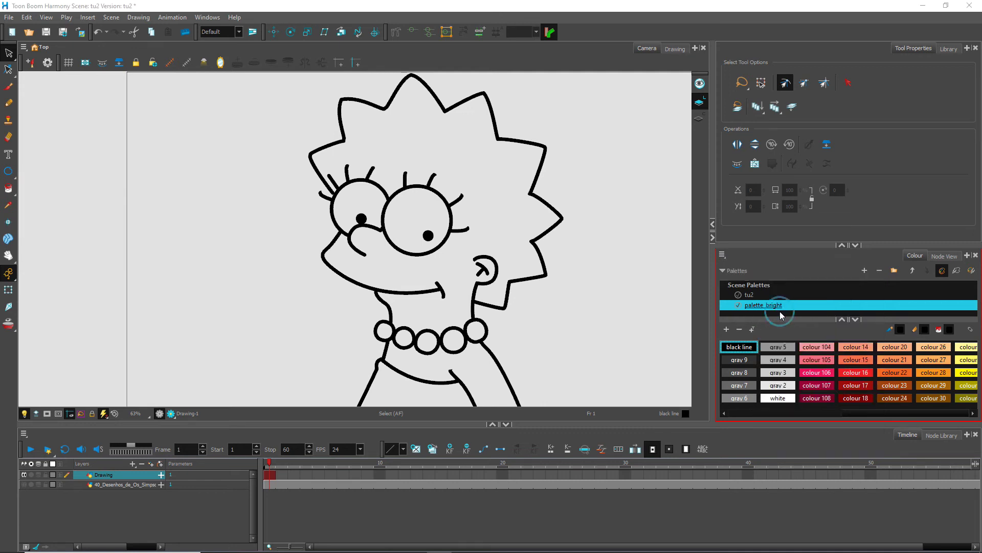
click(58, 146)
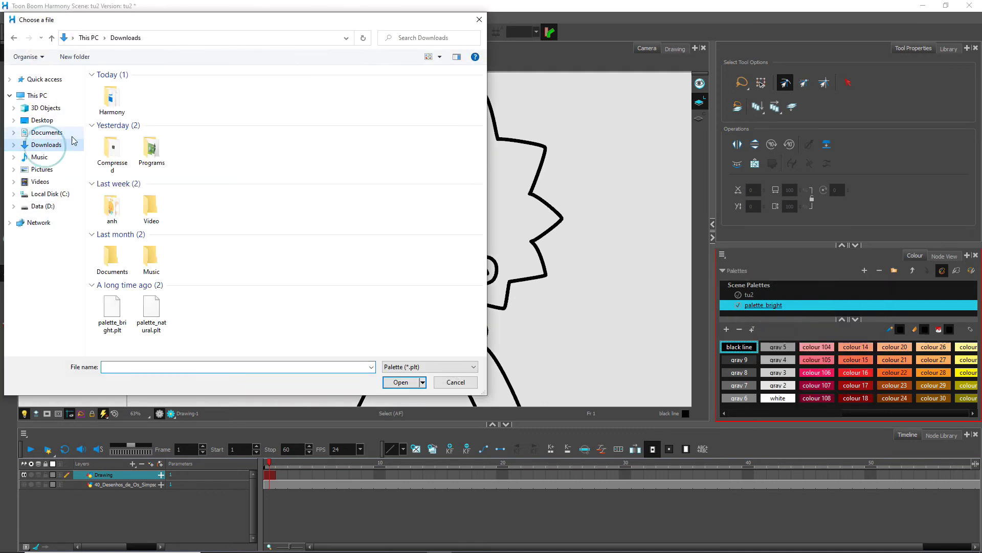
click(159, 324)
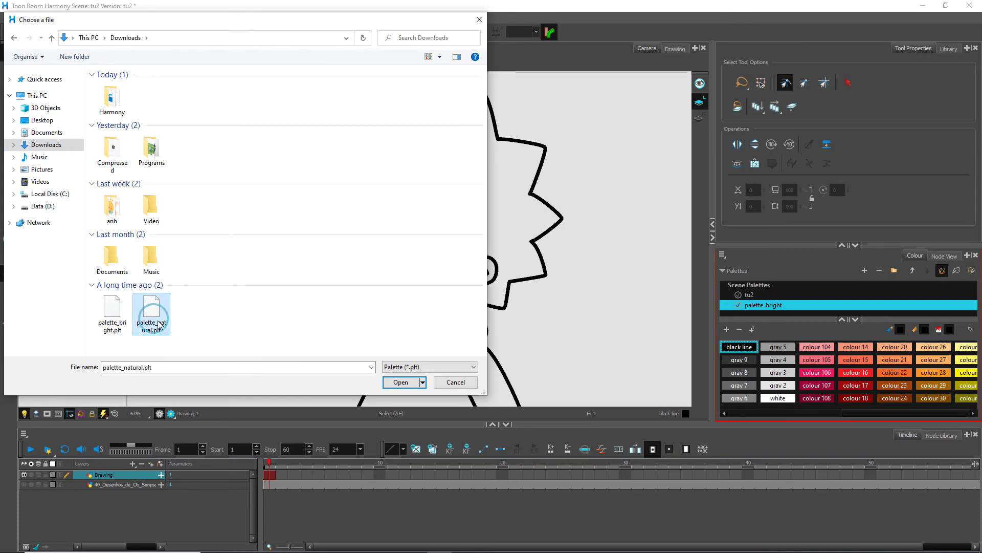
click(401, 382)
click(492, 300)
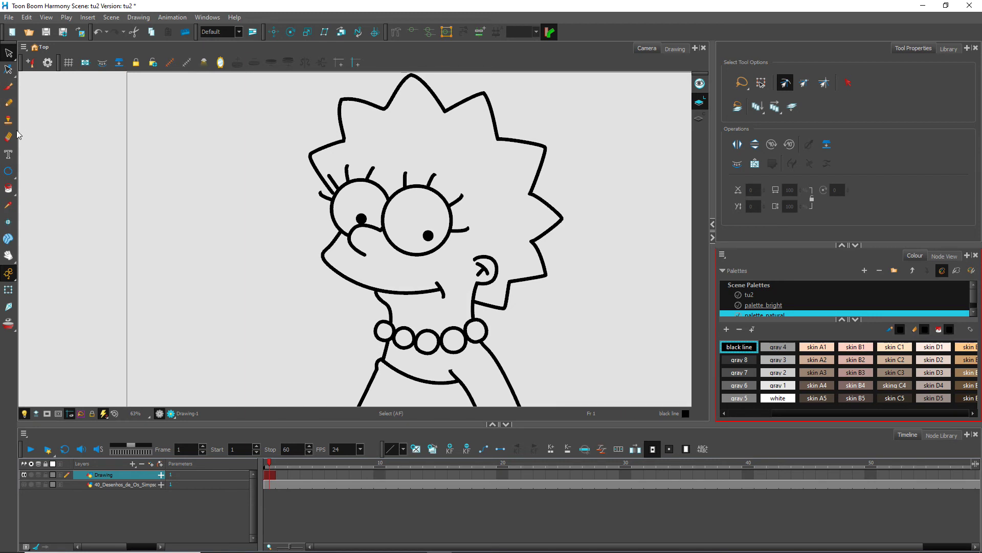
click(8, 173)
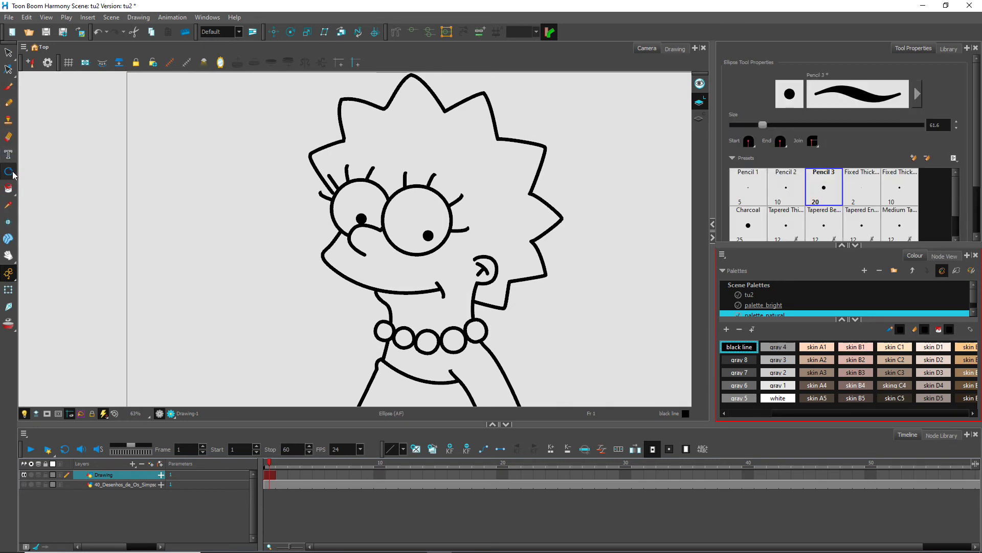
click(14, 175)
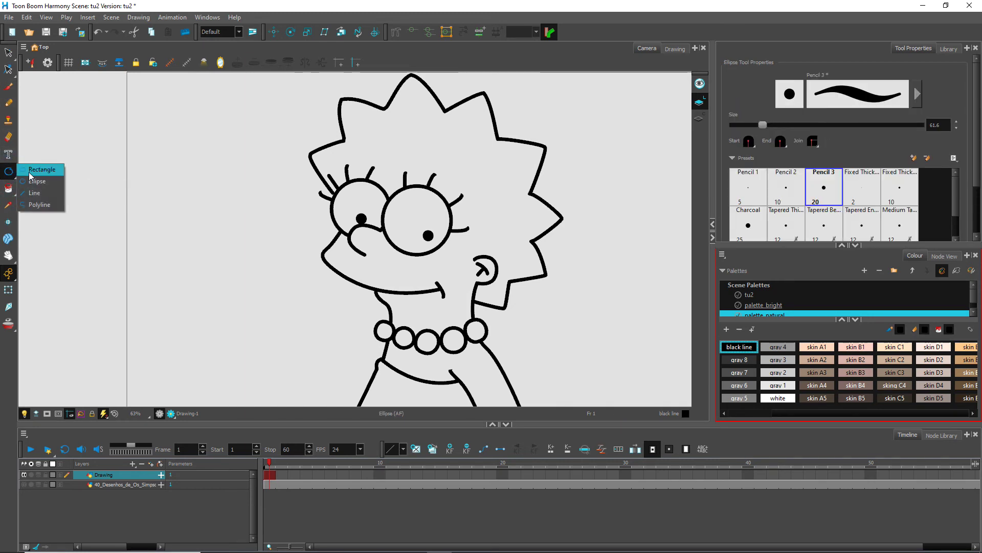
click(32, 205)
scroll(484, 246, up, 3)
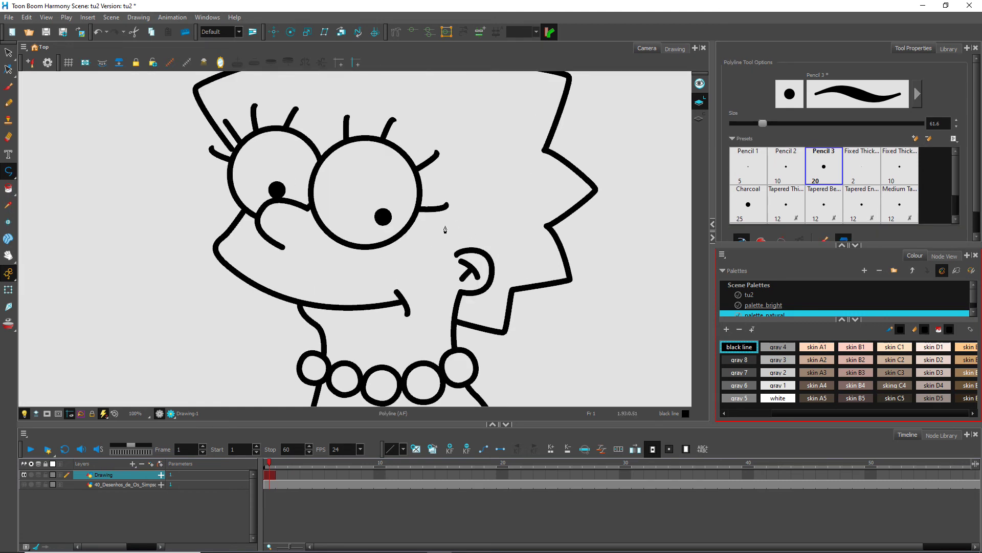
scroll(431, 241, down, 3)
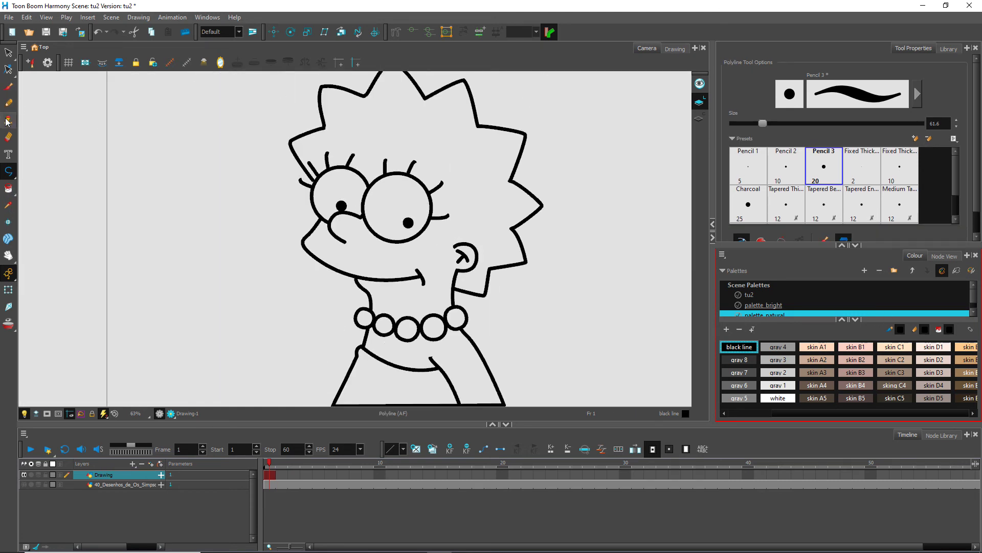
Try to fill the face with the skin A1 colour using the Paint tool, and undo the fill.
click(9, 188)
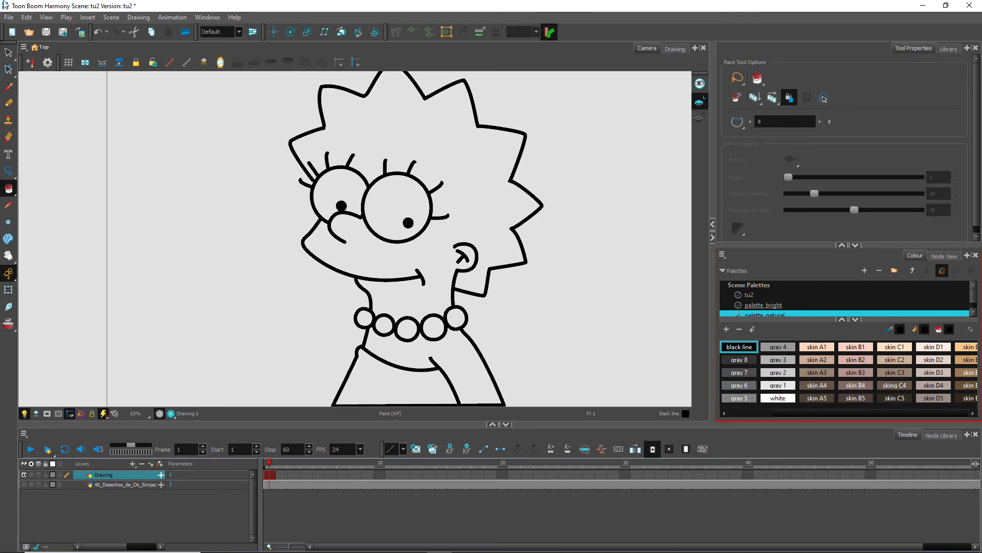
click(9, 189)
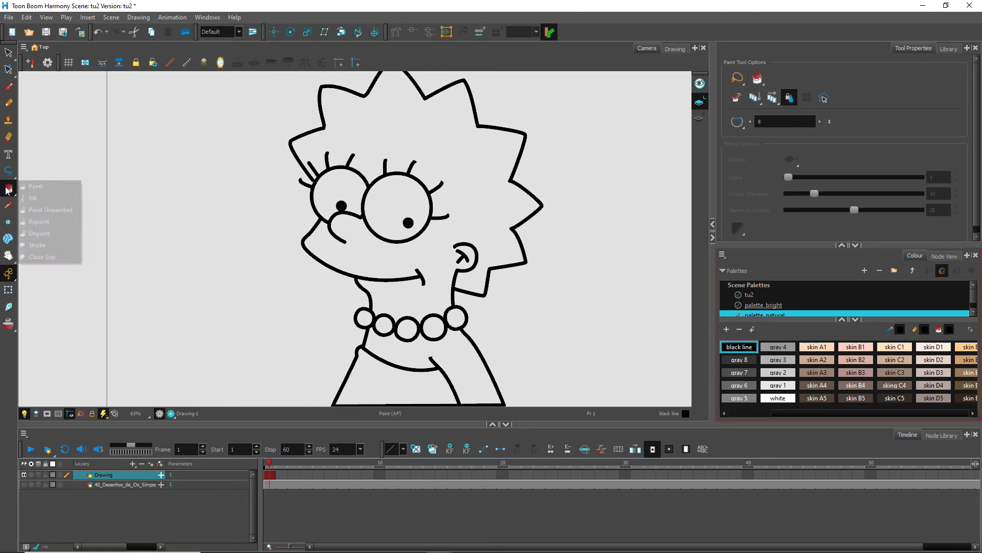
click(817, 348)
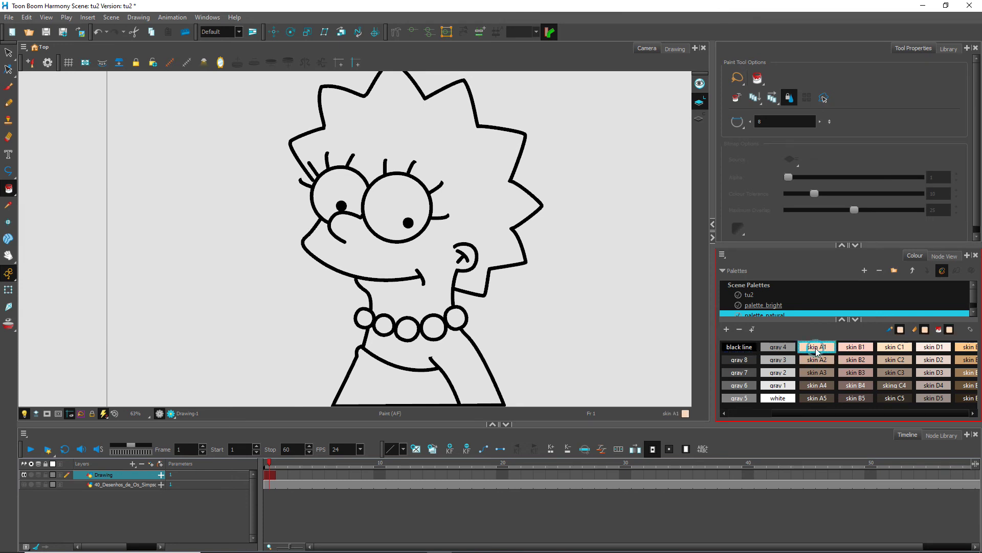
click(448, 271)
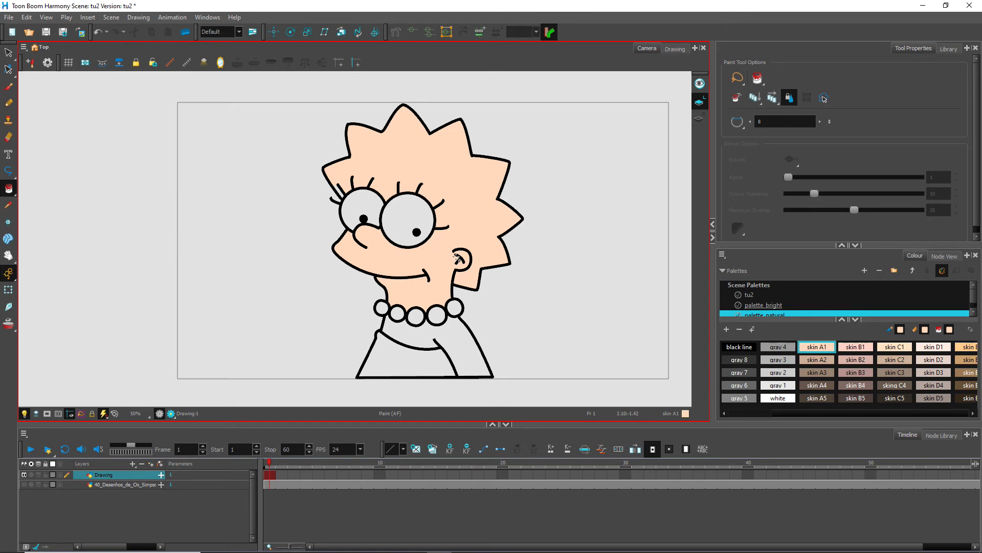
key(ctrl+z)
Switch to the Polyline tool for closing the gap between the ear and the larger eye.
scroll(421, 236, up, 2)
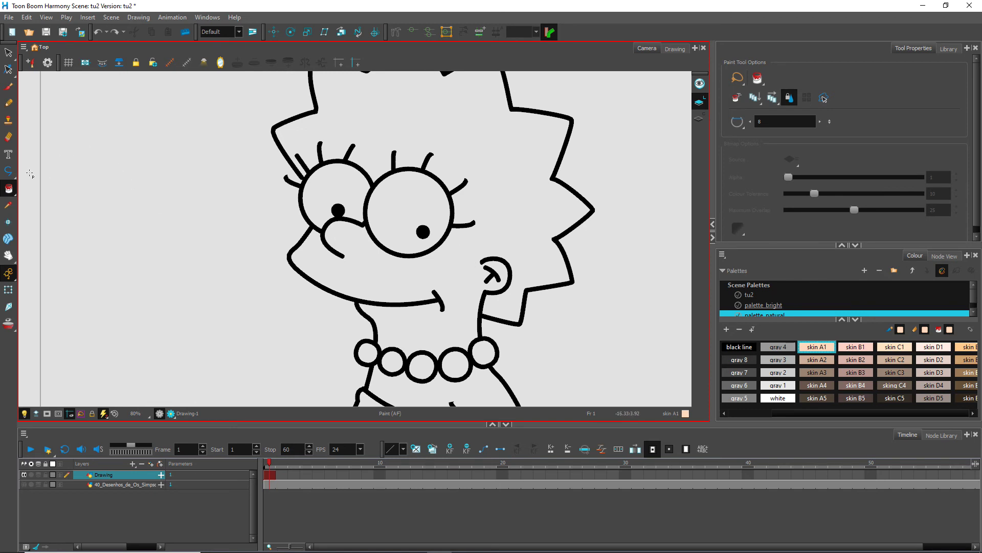
drag(8, 170, 49, 203)
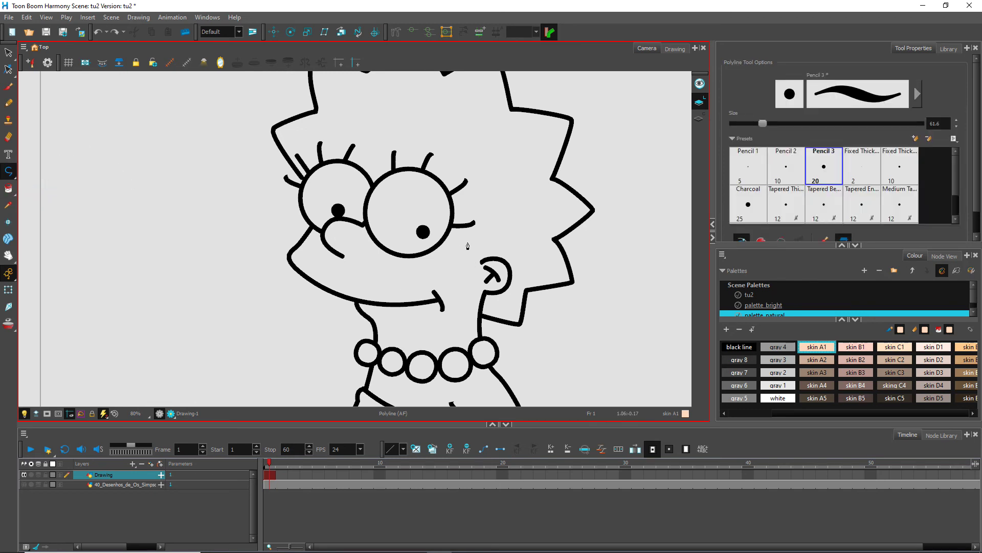
scroll(468, 246, down, 2)
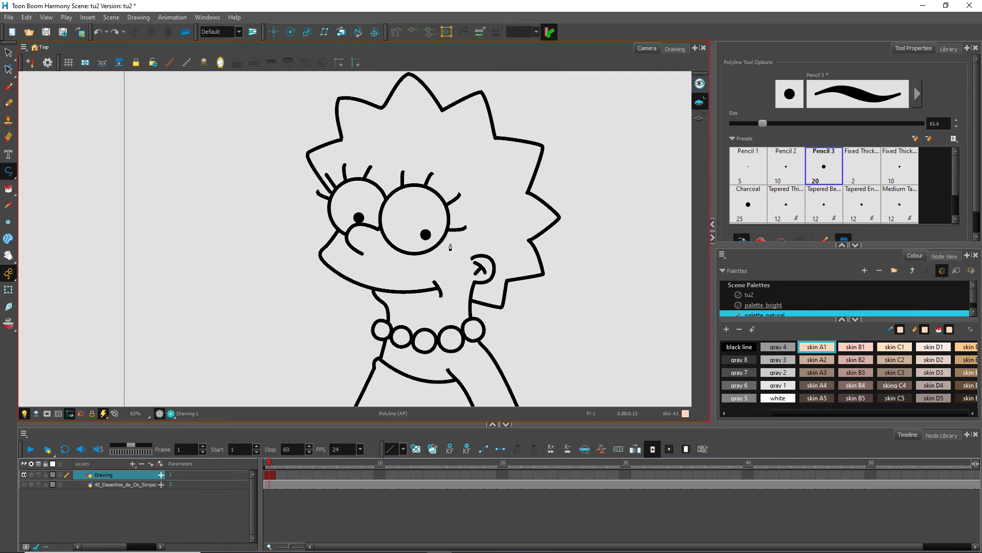
scroll(457, 265, up, 1)
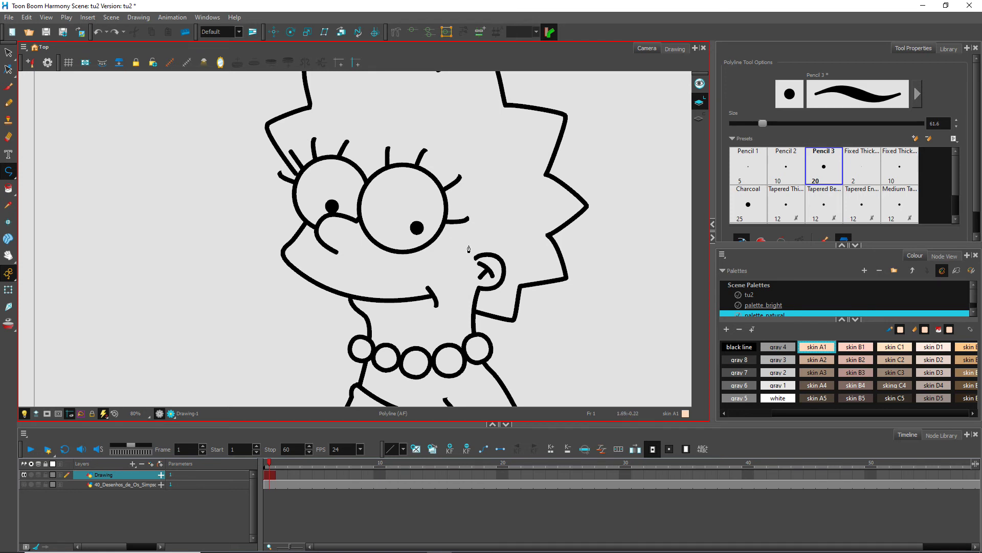
scroll(481, 272, up, 3)
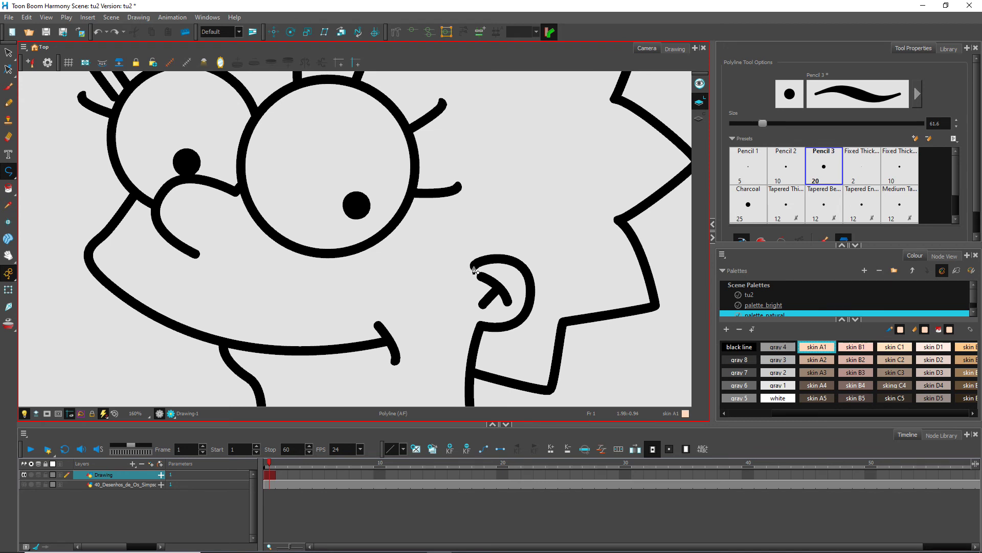
Try to draw a skin A1 polyline stroke upward from the open end of the ear, and undo it.
click(474, 266)
drag(467, 216, 446, 305)
key(Escape)
scroll(452, 222, down, 1)
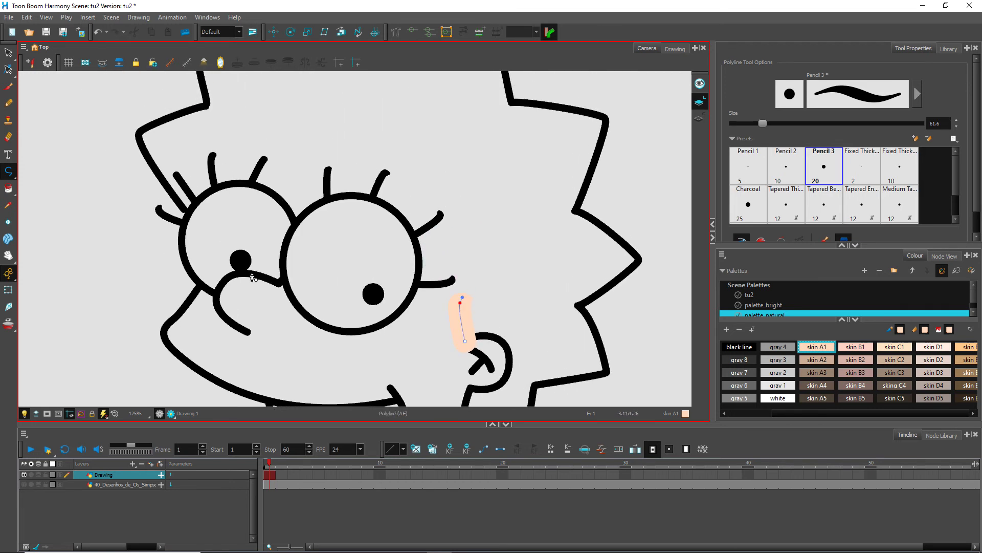
key(ctrl+z)
Draw a polyline in the black line colour at size 20 from the ear's open end to the larger eye's edge.
click(738, 349)
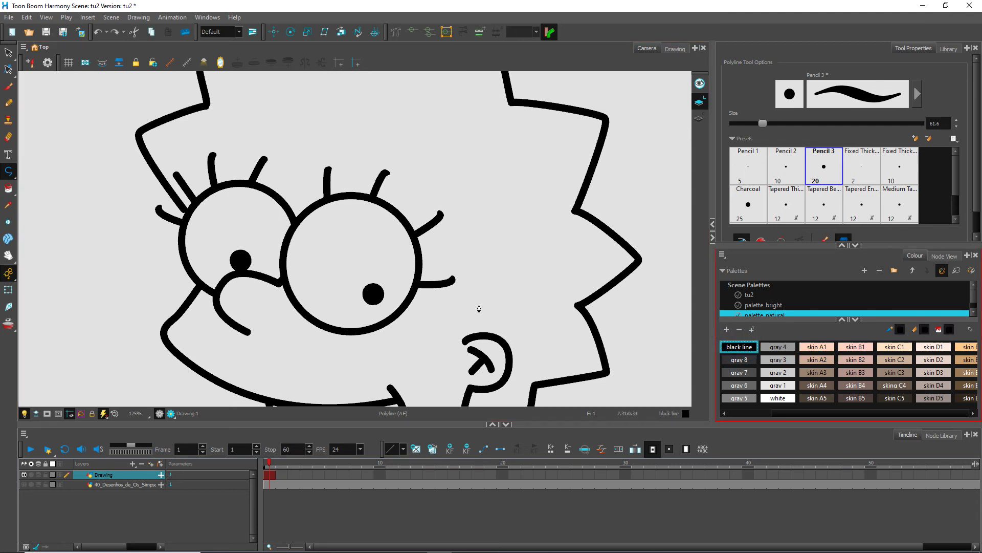
double_click(935, 124)
text(20)
key(Return)
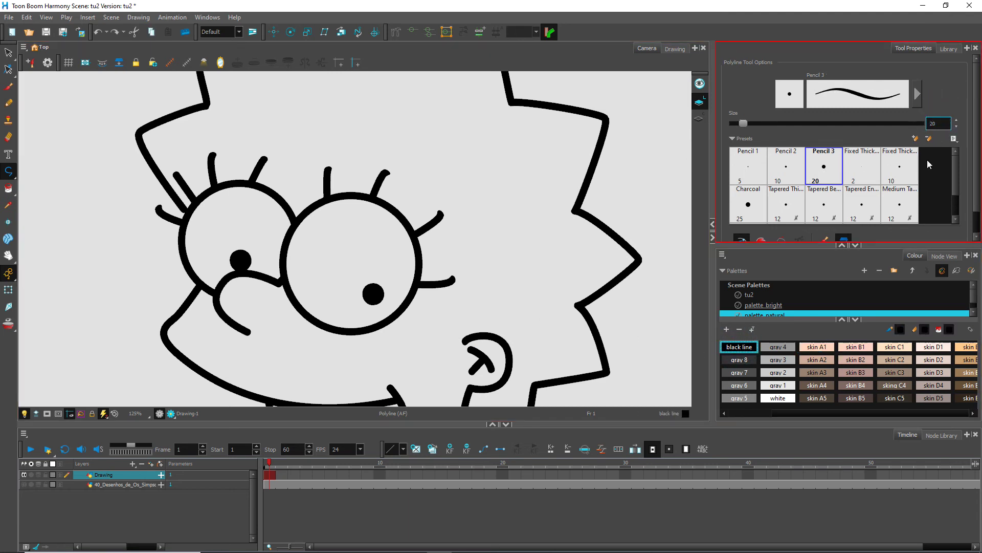
click(465, 341)
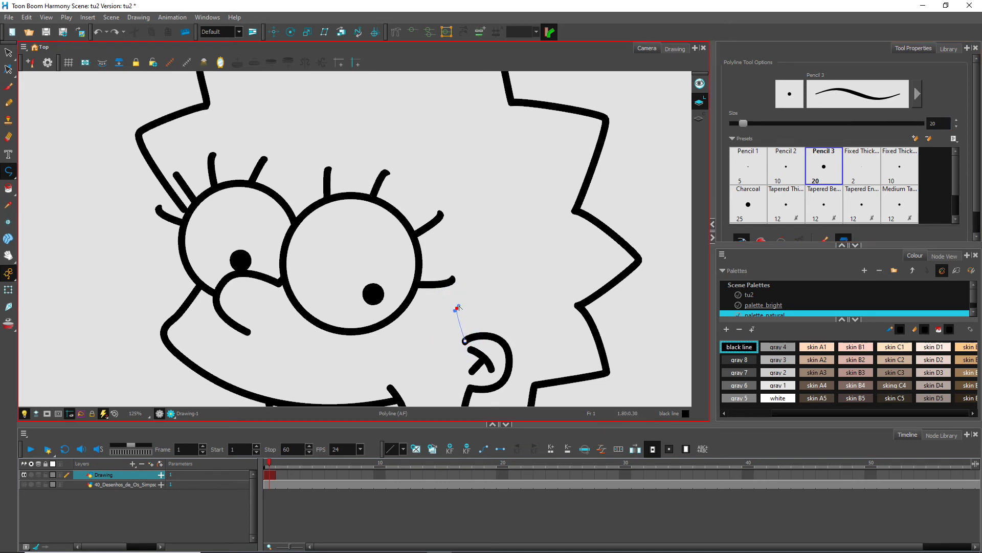
drag(458, 303, 456, 302)
click(419, 287)
scroll(510, 318, down, 2)
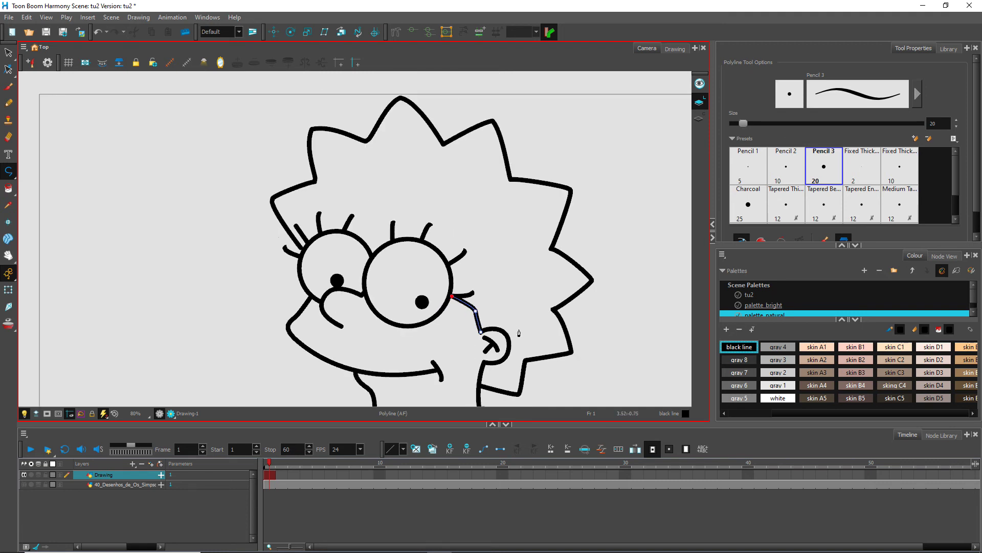
click(8, 52)
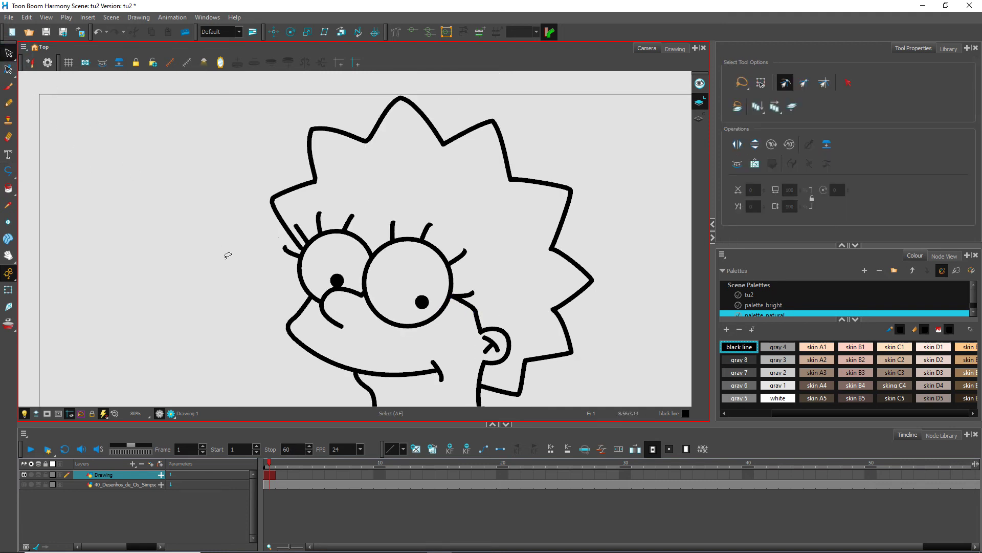
Move the corner point of the new line between eye and ear up and outward with the Contour Editor.
scroll(459, 350, down, 1)
scroll(481, 348, up, 3)
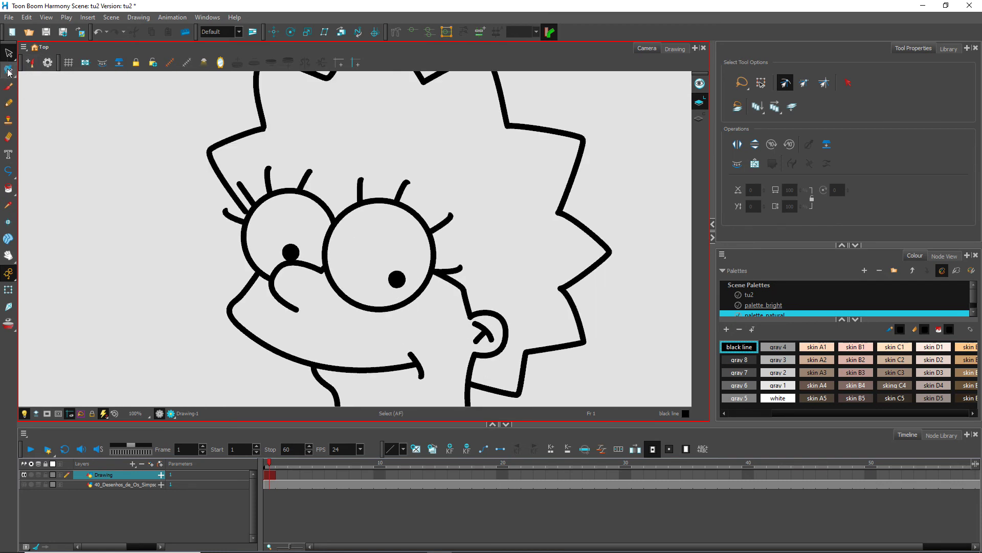
drag(8, 69, 38, 72)
click(37, 71)
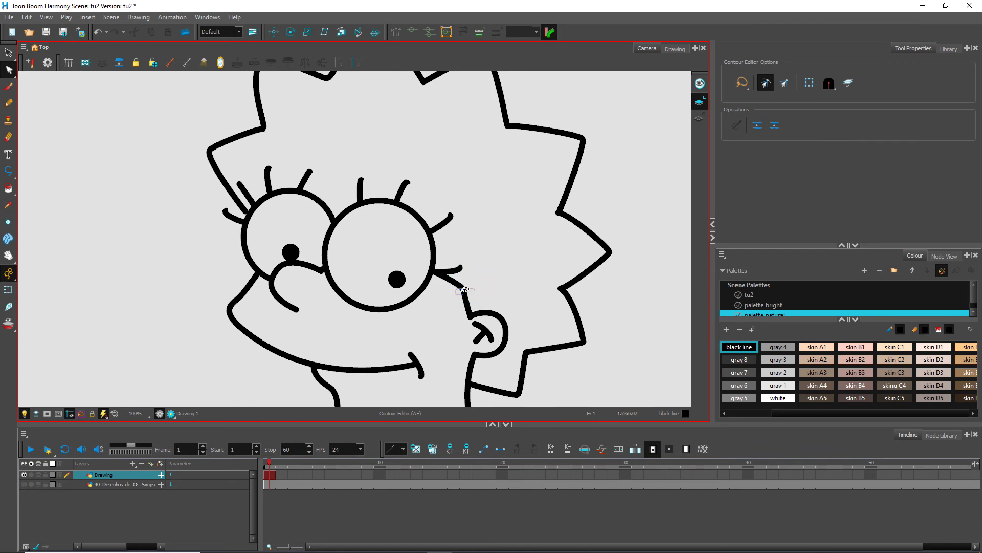
click(465, 295)
scroll(487, 287, up, 2)
drag(454, 284, 486, 280)
key(ctrl+a)
scroll(475, 347, down, 4)
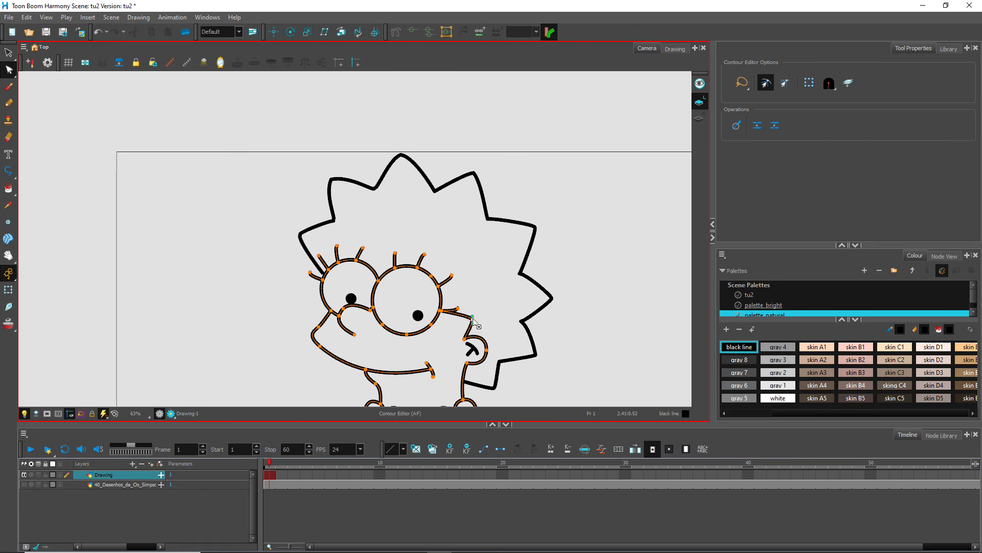
scroll(471, 317, up, 2)
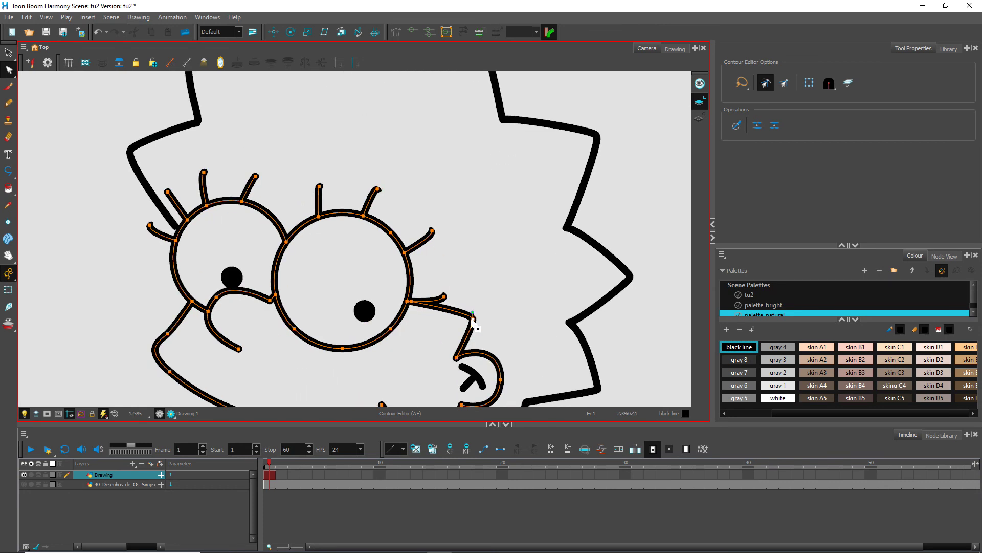
drag(472, 322, 481, 307)
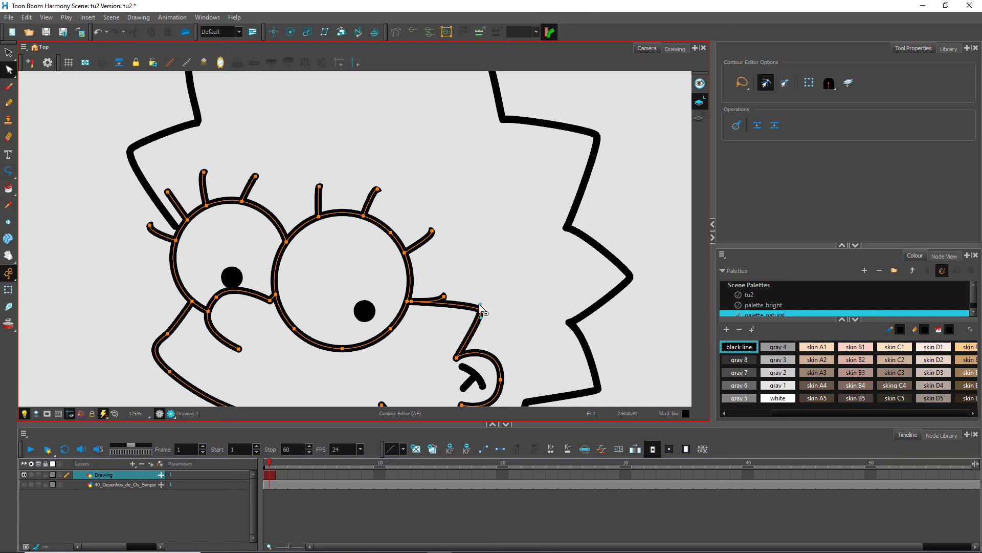
Pull the new line's corner point back toward the eye so it sits above the ear, and leave the Contour Editor.
scroll(473, 328, down, 3)
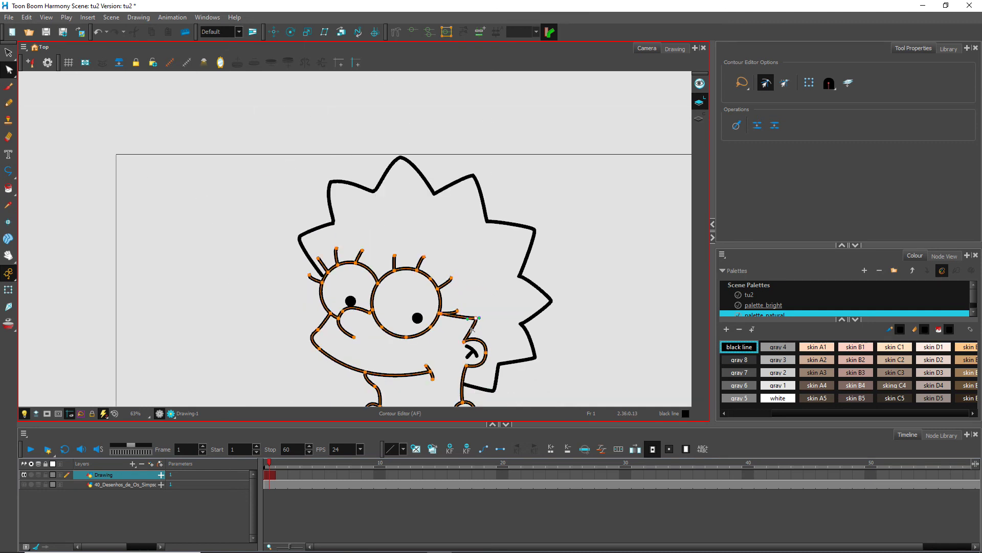
scroll(472, 330, down, 1)
scroll(481, 329, up, 5)
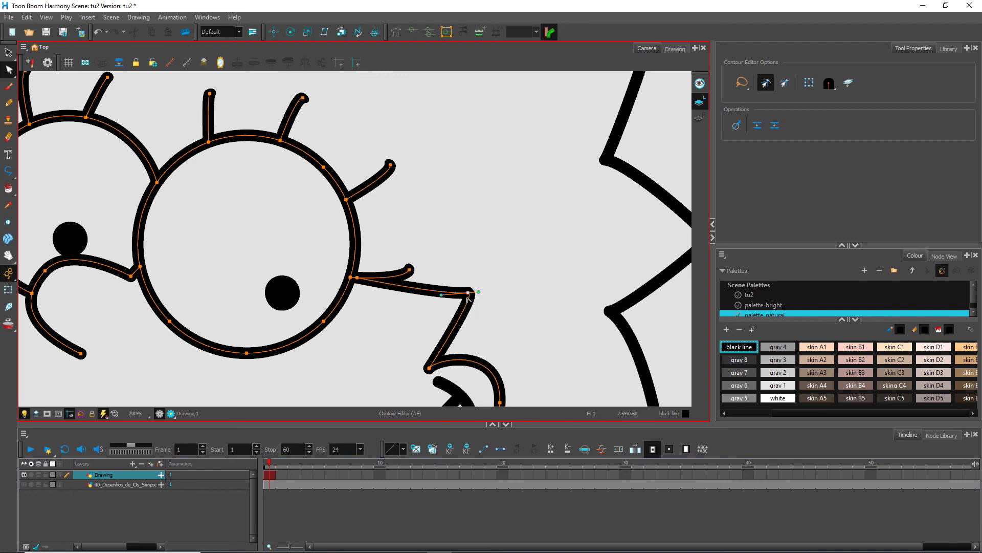
drag(467, 299, 433, 296)
scroll(433, 298, down, 4)
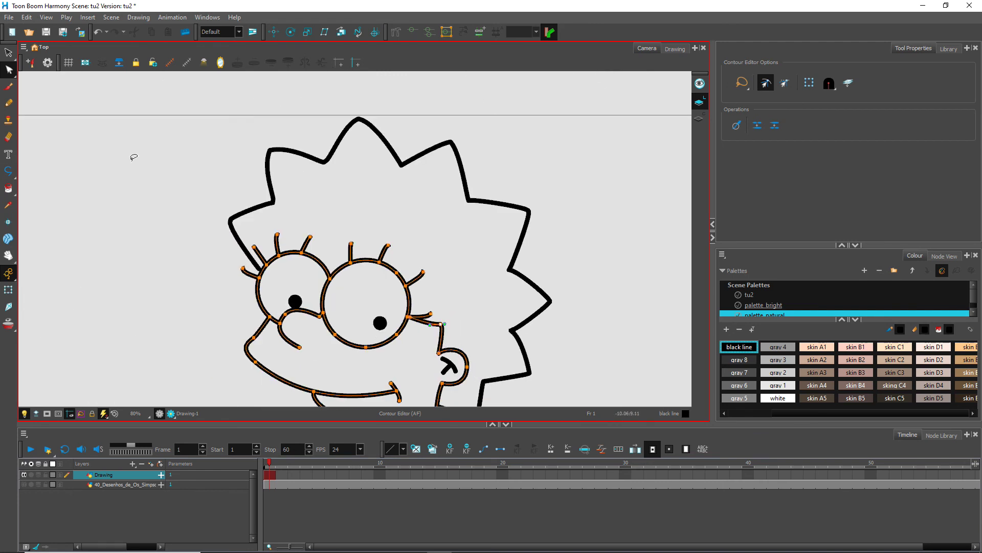
click(8, 52)
Examine the whole line drawing and the Line Art and Colour Art layer choices of the Camera view.
scroll(321, 282, down, 2)
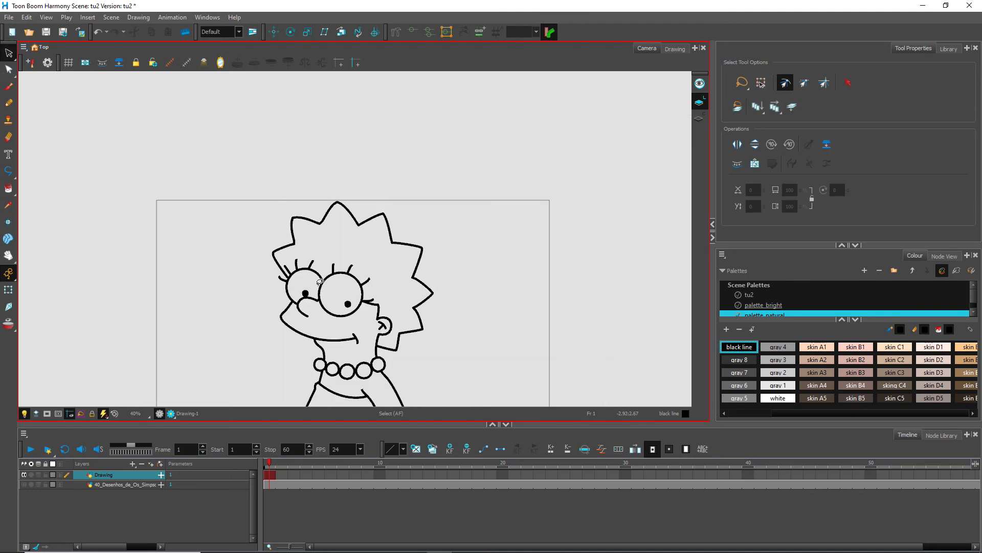
scroll(320, 282, up, 1)
drag(361, 280, 401, 237)
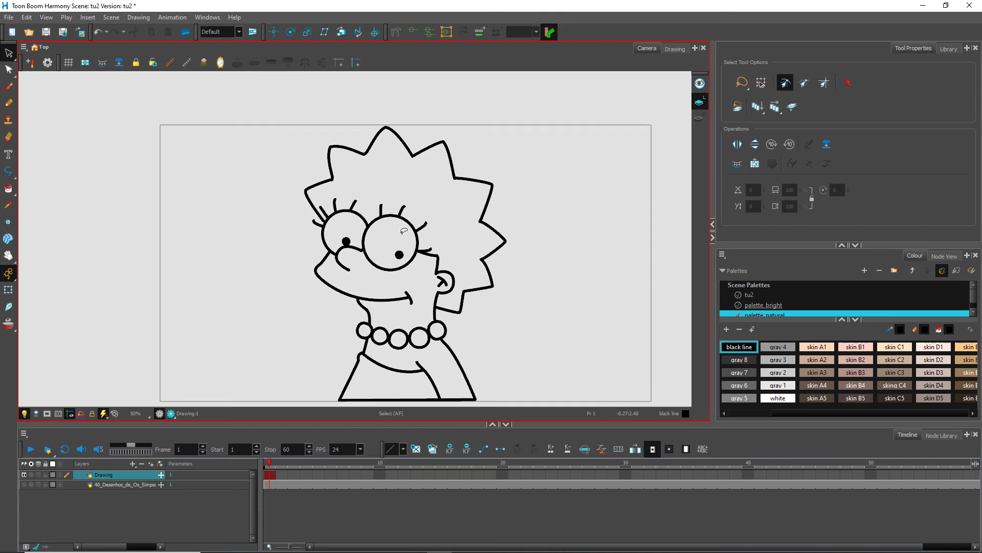
click(700, 104)
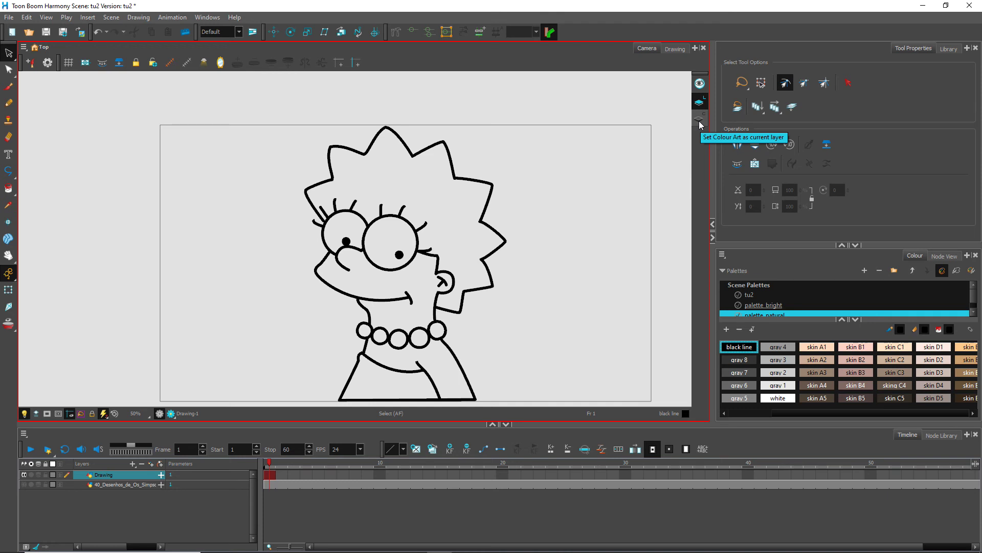
Limit the display to the active art layer and compare Line Art with Colour Art, ending on the Line Art layer.
click(700, 123)
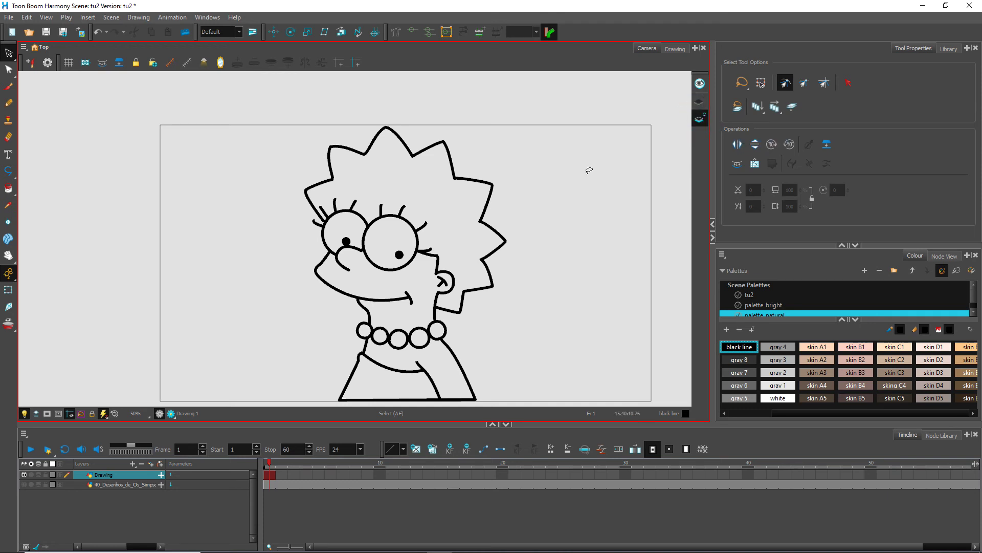
click(24, 413)
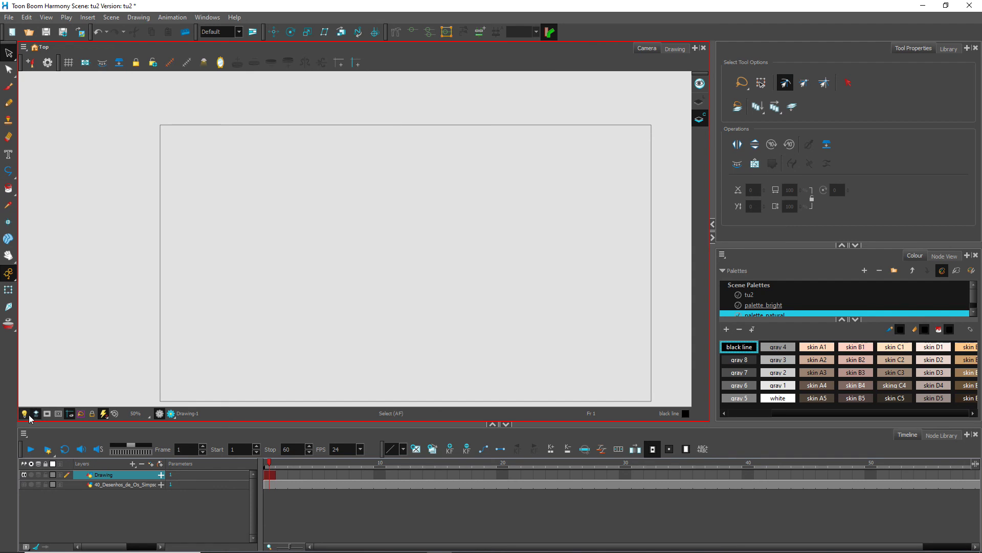
click(704, 108)
click(703, 106)
click(704, 106)
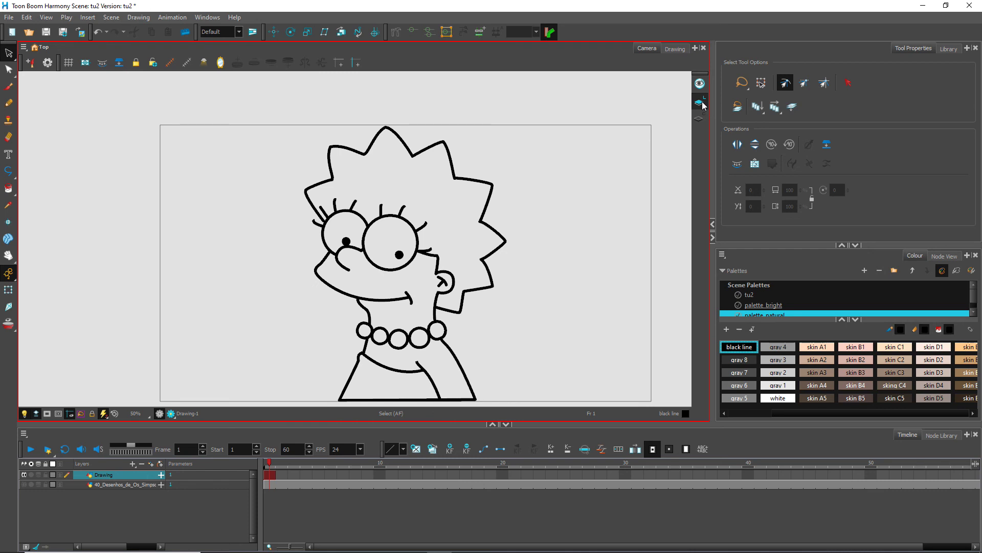
click(704, 105)
scroll(432, 273, down, 2)
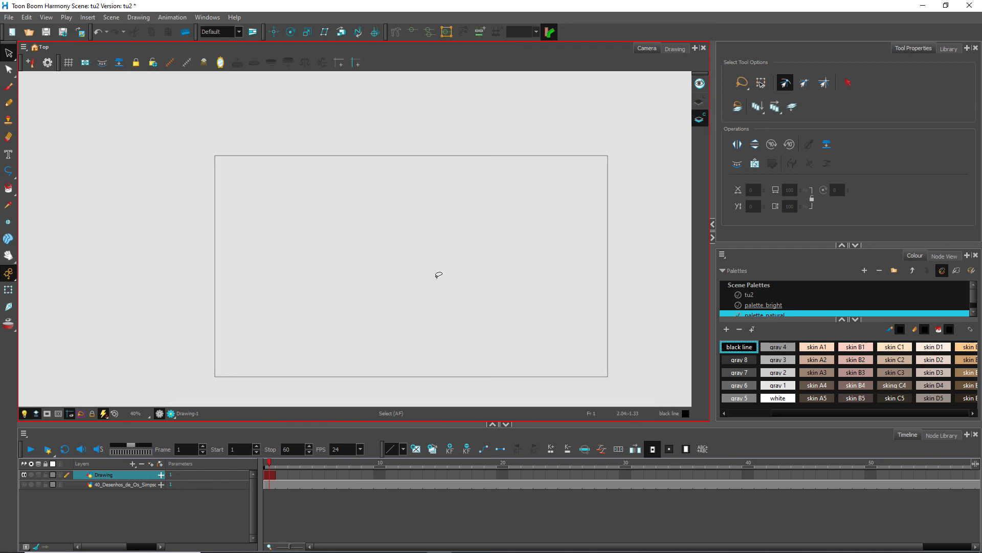
scroll(423, 269, up, 2)
click(702, 106)
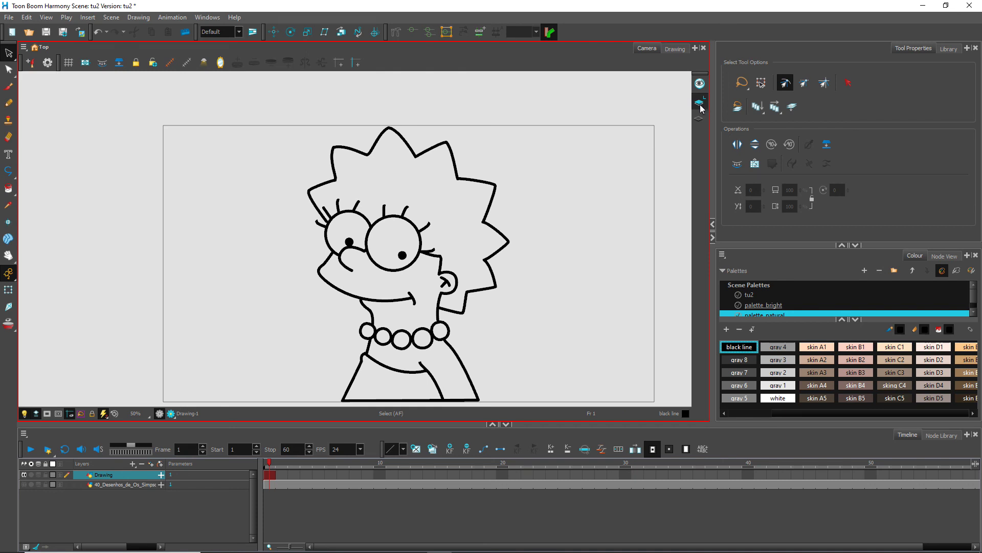
click(700, 104)
click(701, 105)
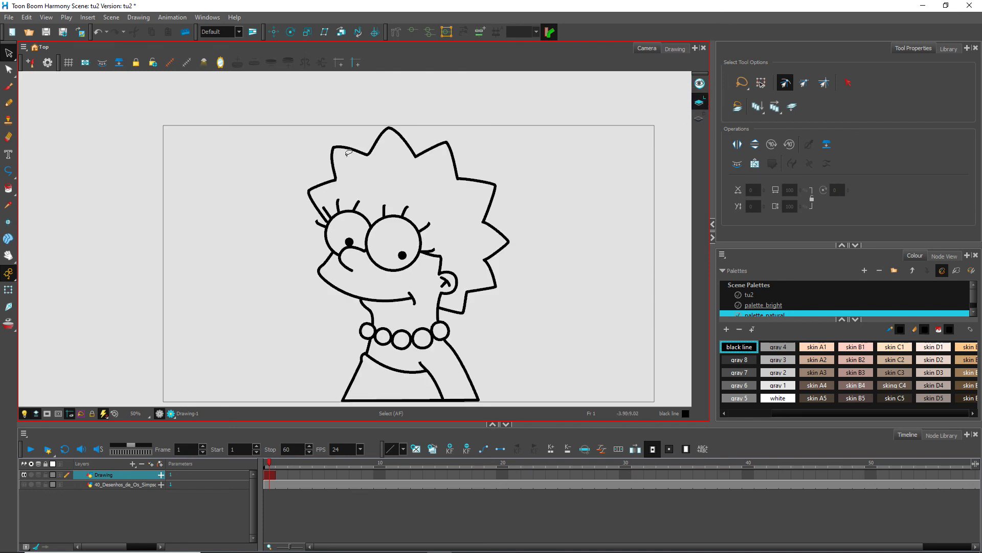
Create colour art from the line art, activate the Colour Art layer and preview both layers together.
click(103, 64)
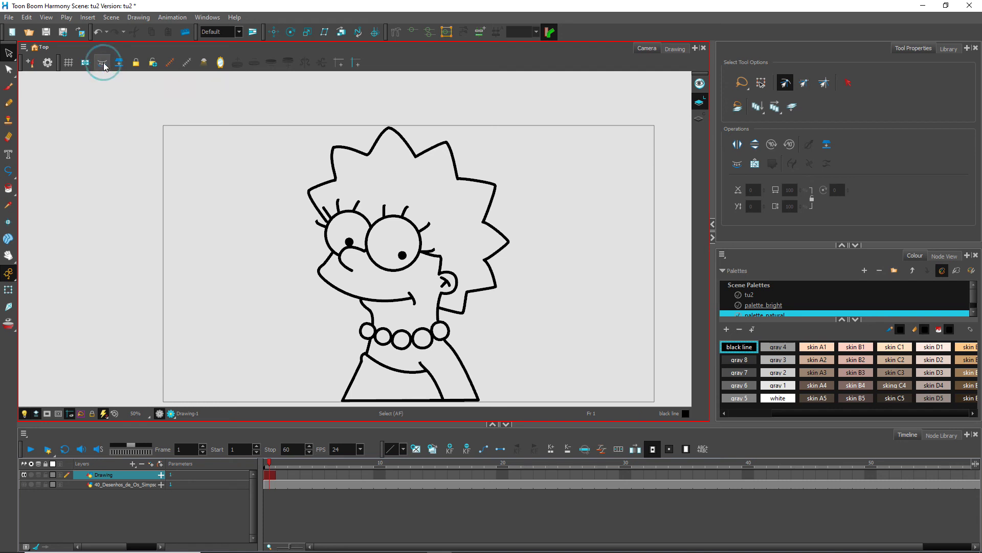
click(700, 120)
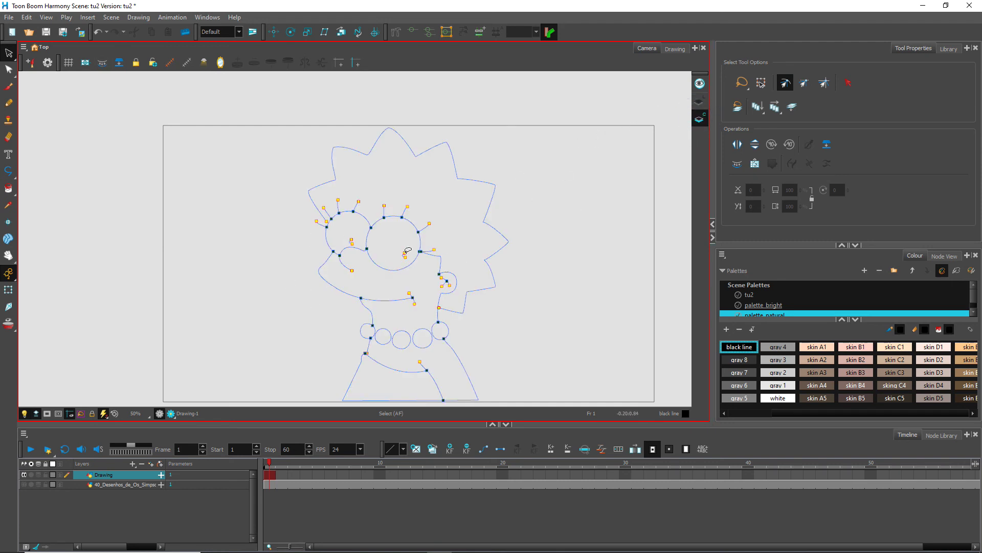
click(701, 97)
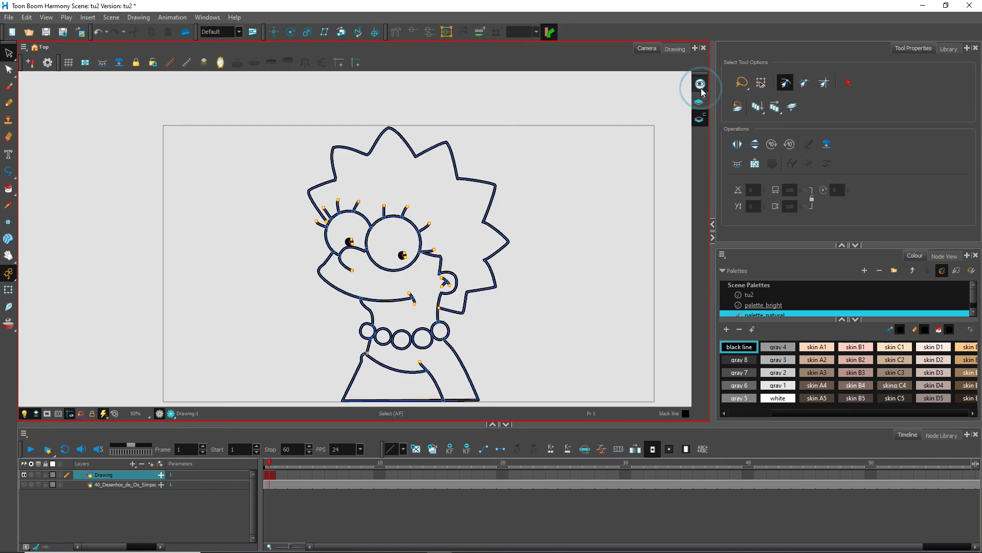
scroll(402, 253, up, 2)
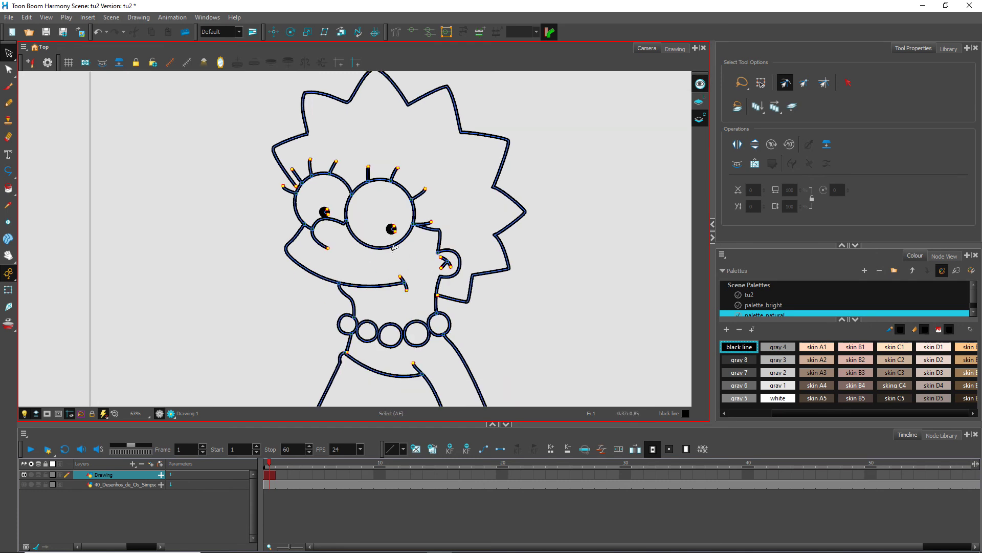
scroll(394, 248, down, 2)
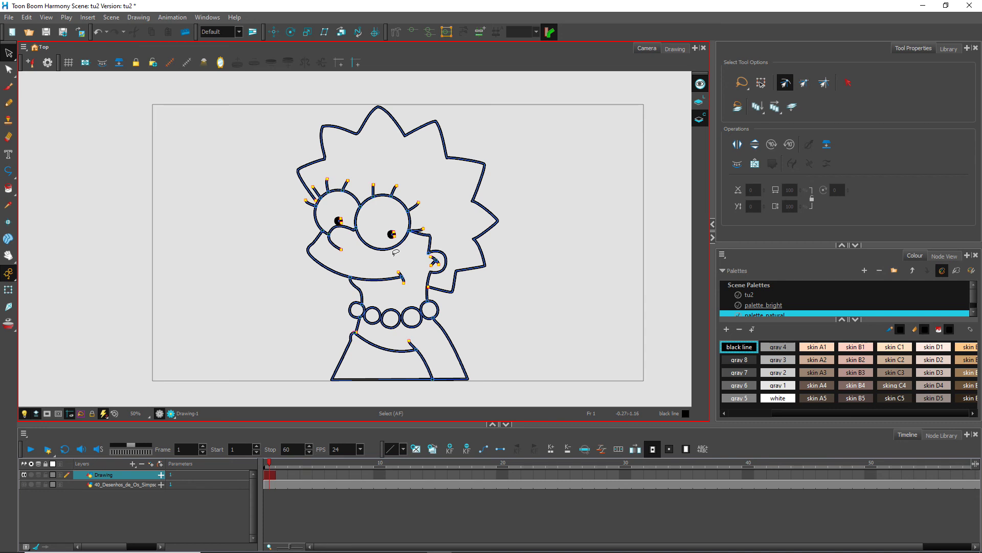
Inspect the Line Art and the new Colour Art outlines separately, and return to the combined preview with Colour Art active.
click(700, 117)
click(700, 116)
click(700, 83)
click(699, 120)
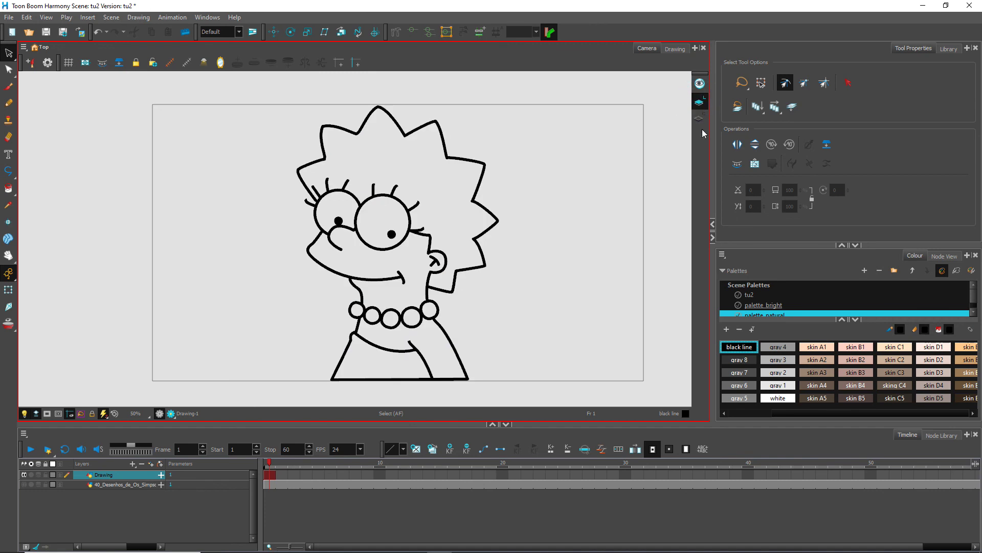
click(699, 120)
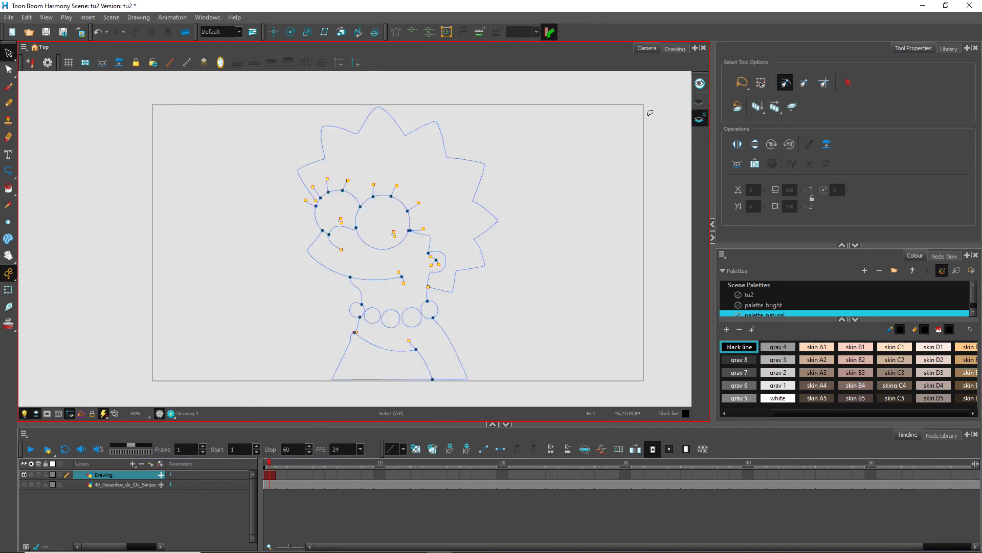
click(704, 83)
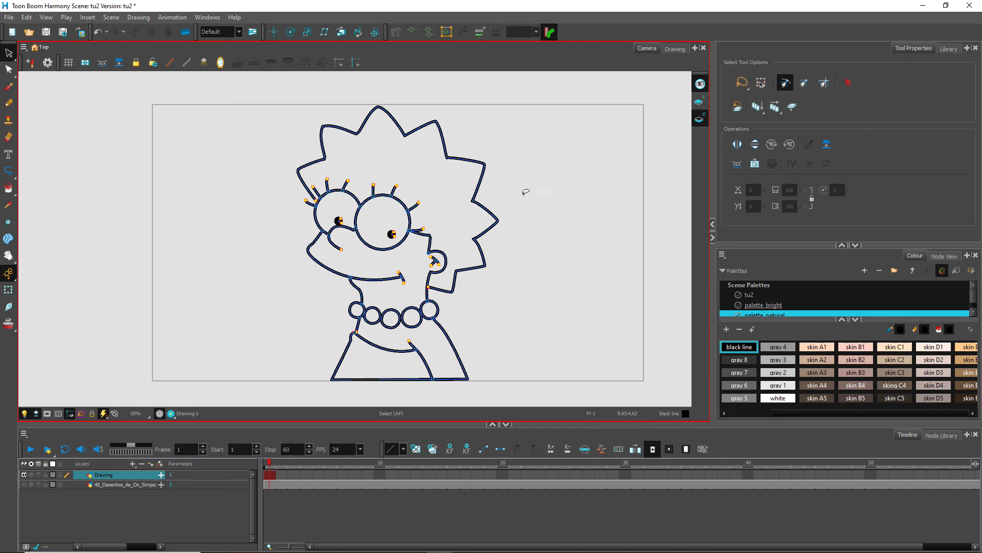
Fill the girl's hair with amber 1 on the Colour Art layer using the Paint tool.
click(10, 190)
mouse_move(11, 192)
mouse_down()
mouse_move(40, 210)
mouse_move(41, 188)
mouse_up()
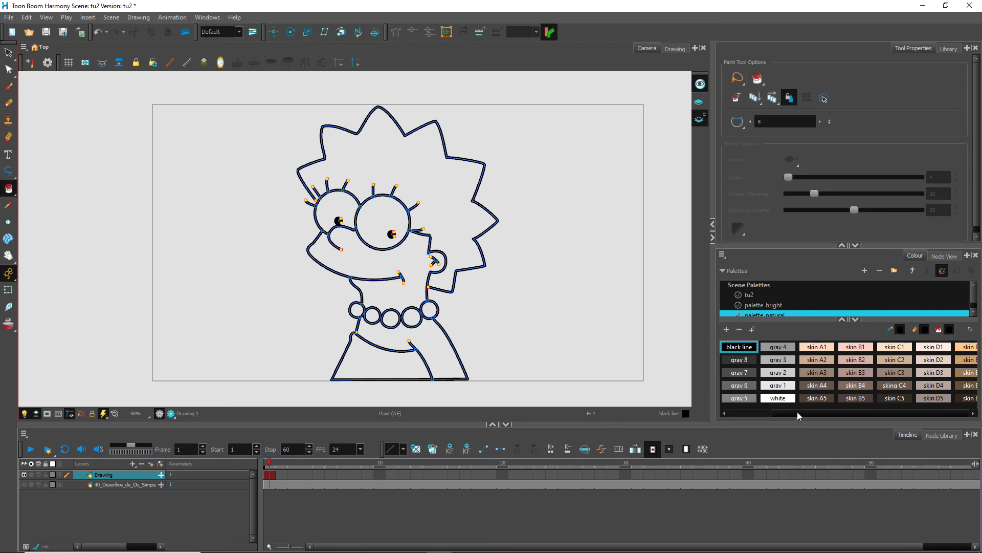
drag(797, 411, 868, 409)
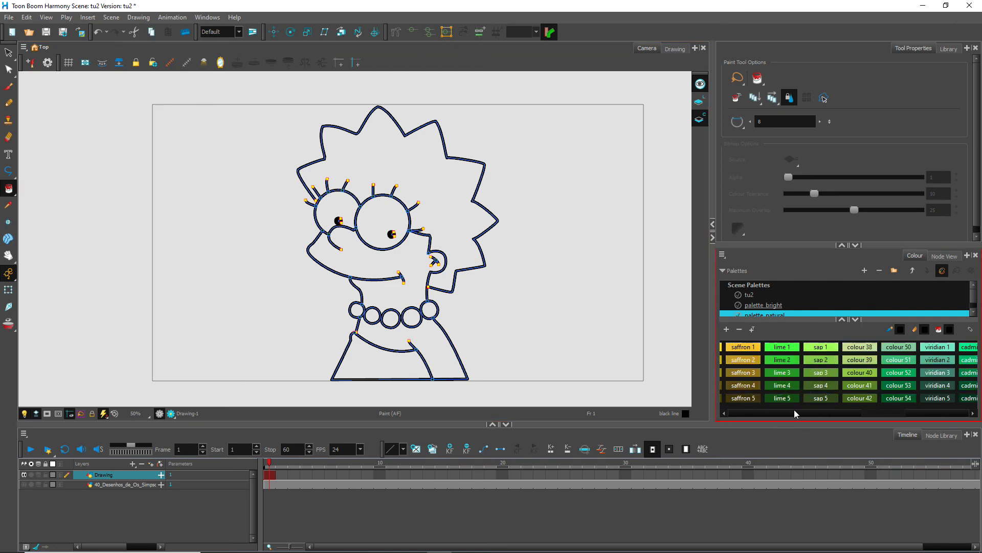
click(921, 412)
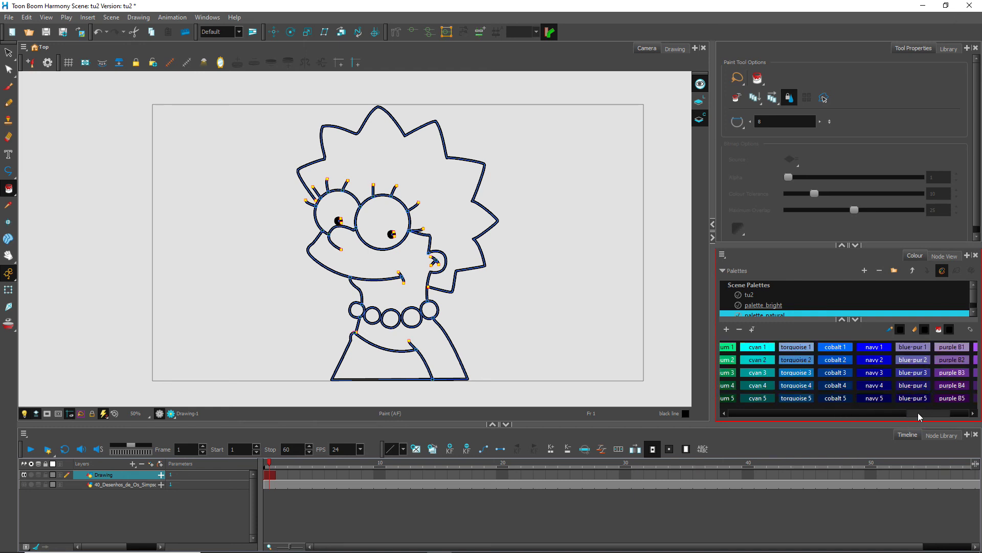
drag(918, 412, 815, 411)
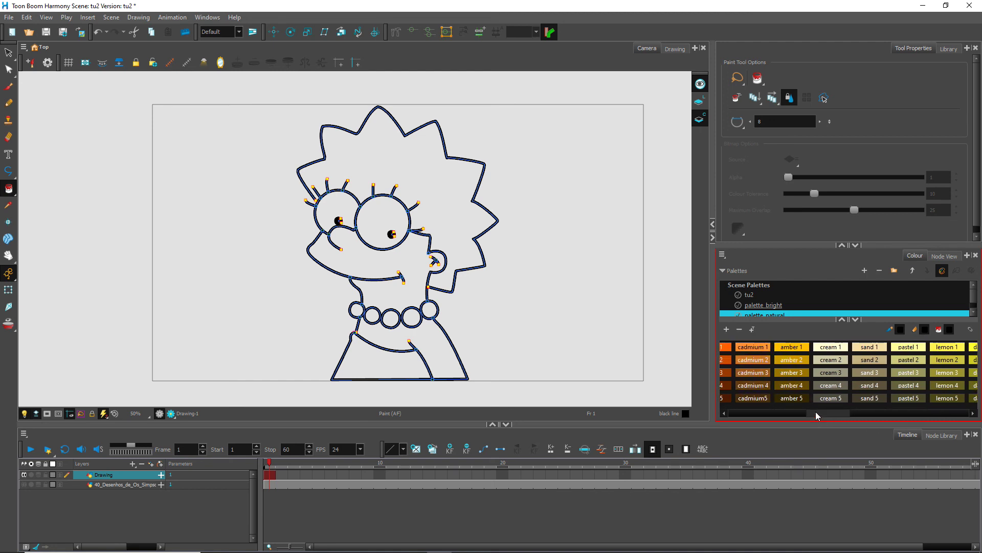
click(793, 348)
click(458, 246)
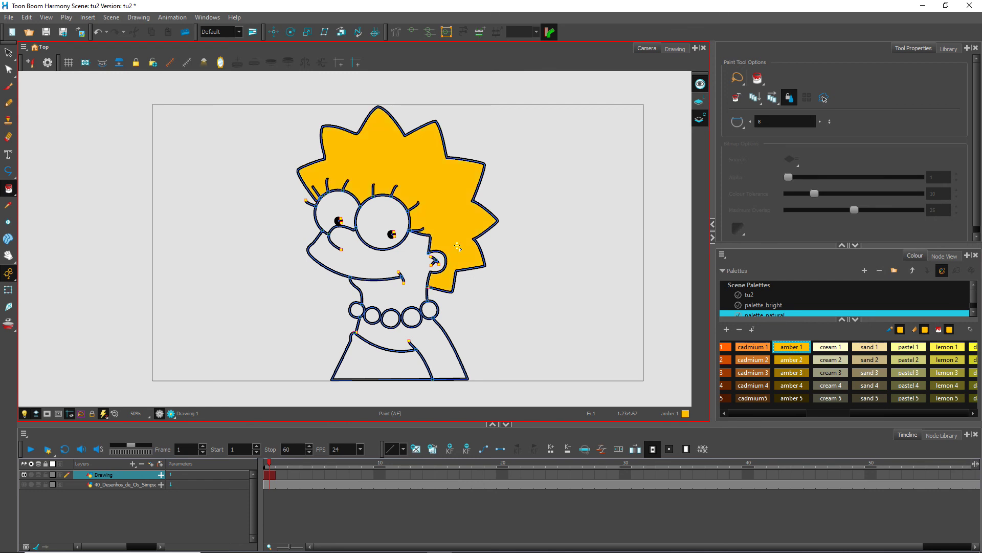
Try amber 3 as the hair colour and repaint the hair with amber 2.
click(794, 373)
click(459, 260)
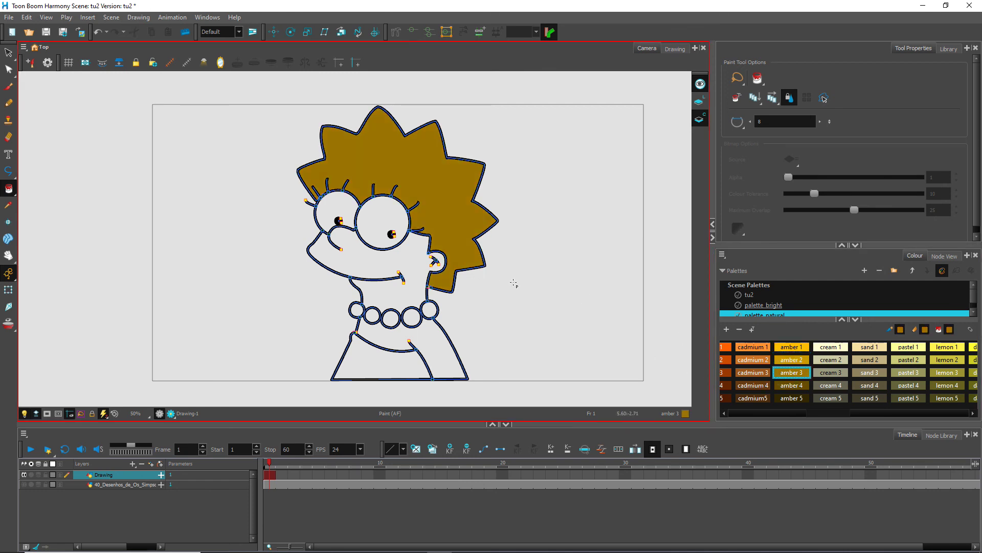
click(792, 360)
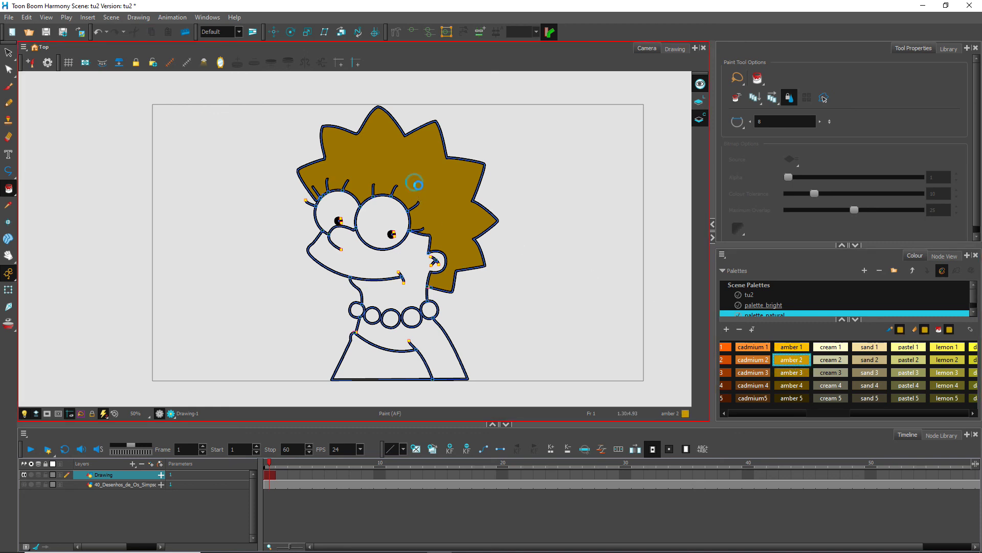
click(464, 257)
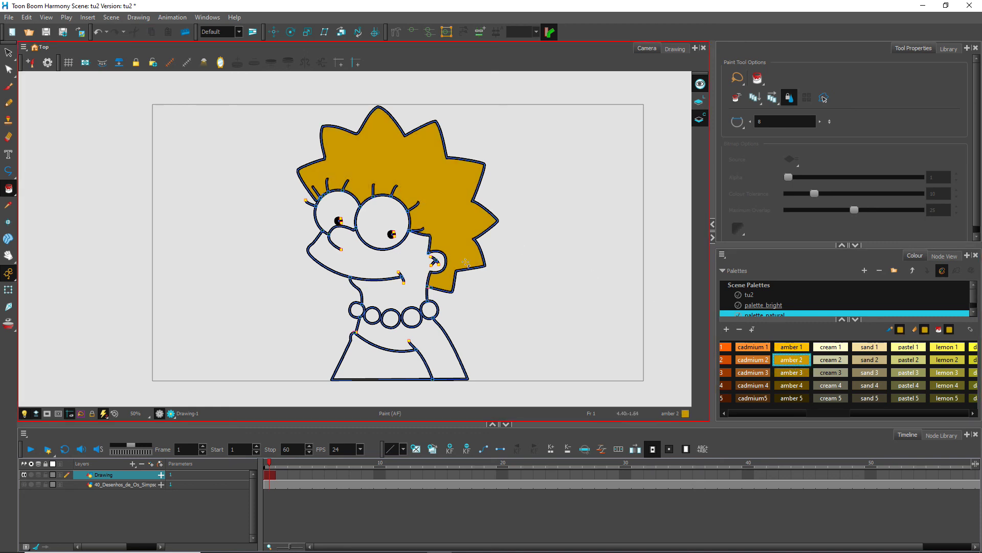
Fill the face, ear, neck and arm with skin A1.
drag(794, 412, 737, 413)
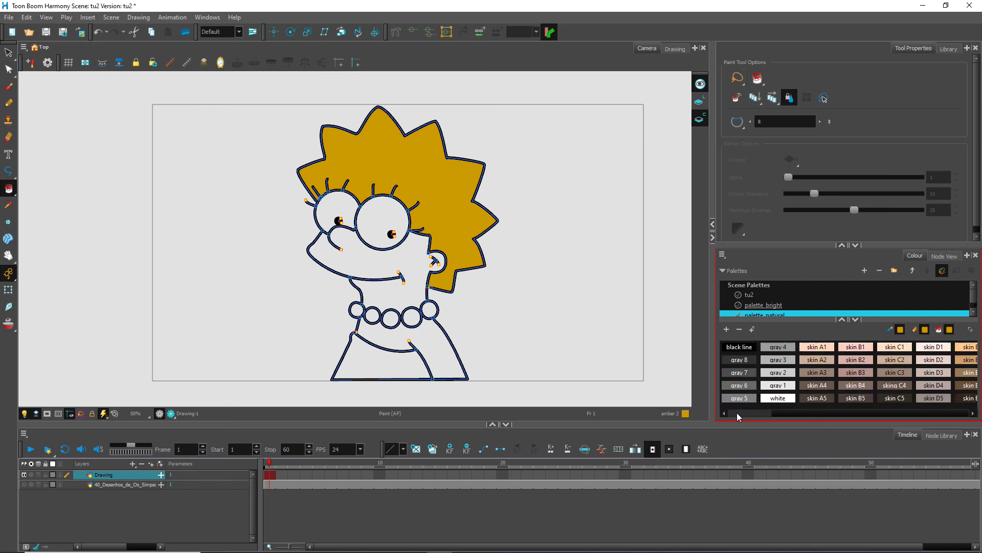
click(807, 348)
click(361, 259)
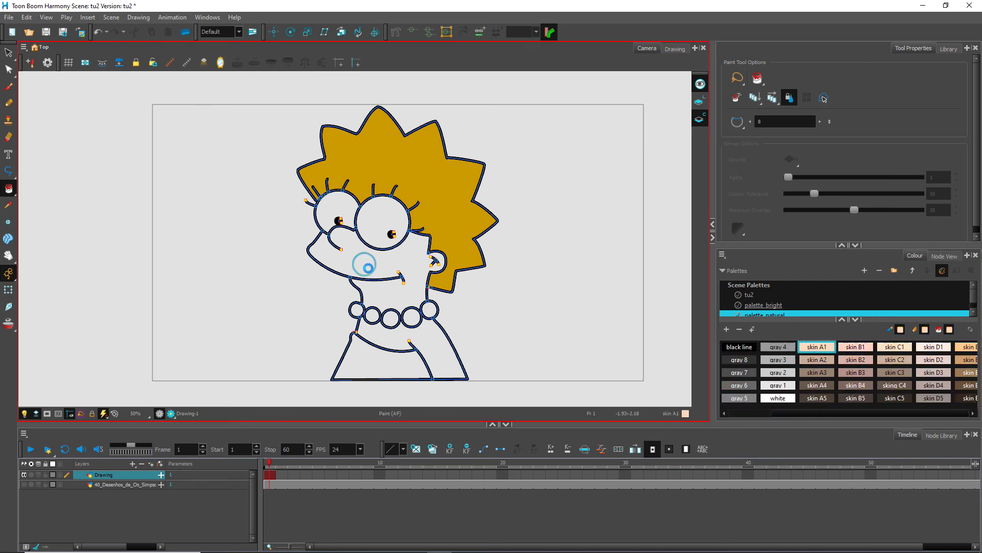
click(425, 339)
Paint both eyes and all five necklace beads white.
click(777, 398)
click(383, 220)
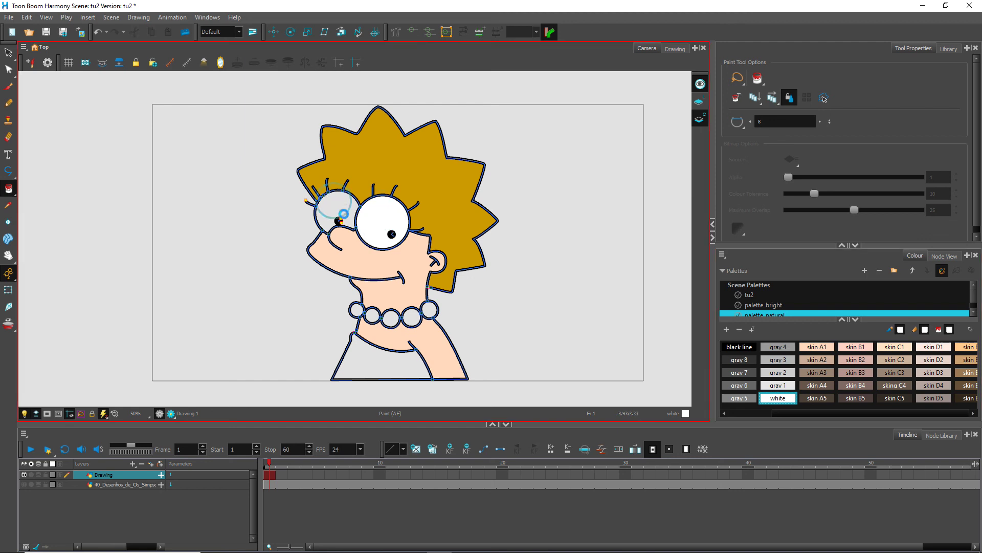
click(335, 211)
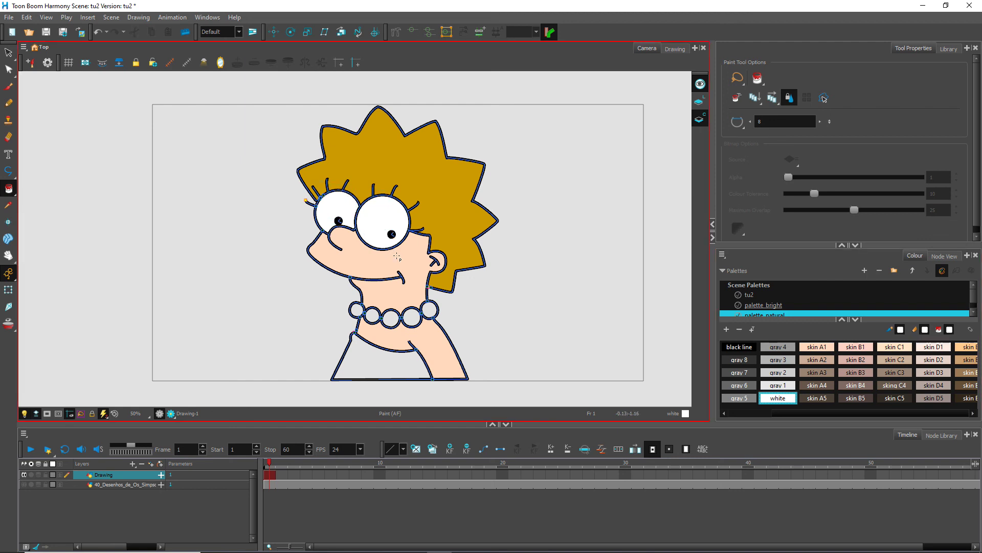
click(425, 307)
click(410, 316)
click(390, 317)
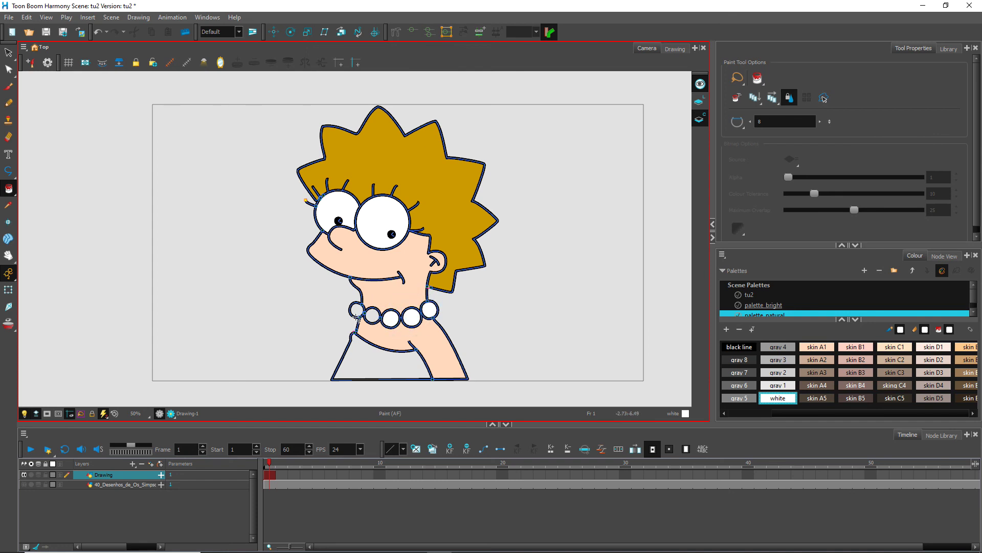
click(371, 316)
click(357, 309)
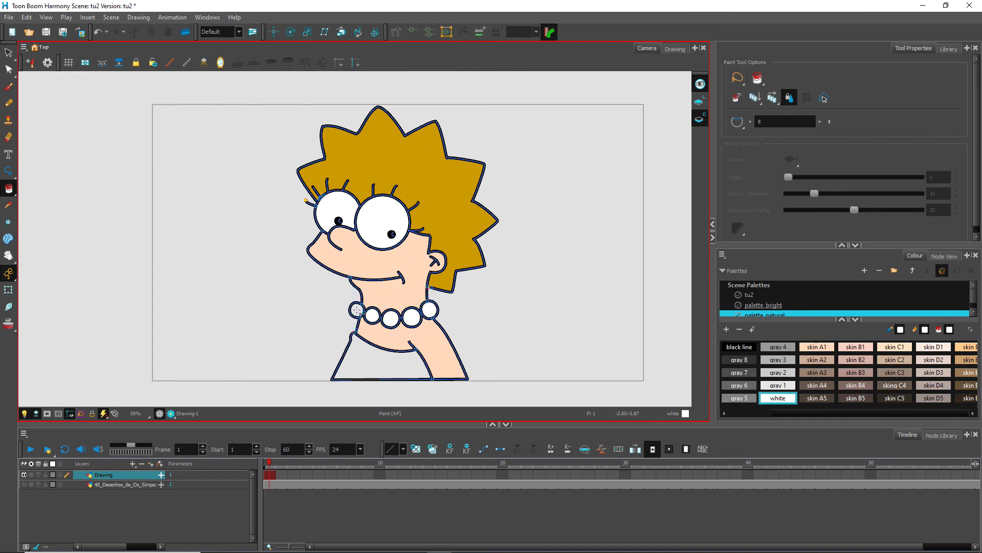
Try white on the dress and repaint it with salmon 1.
click(353, 367)
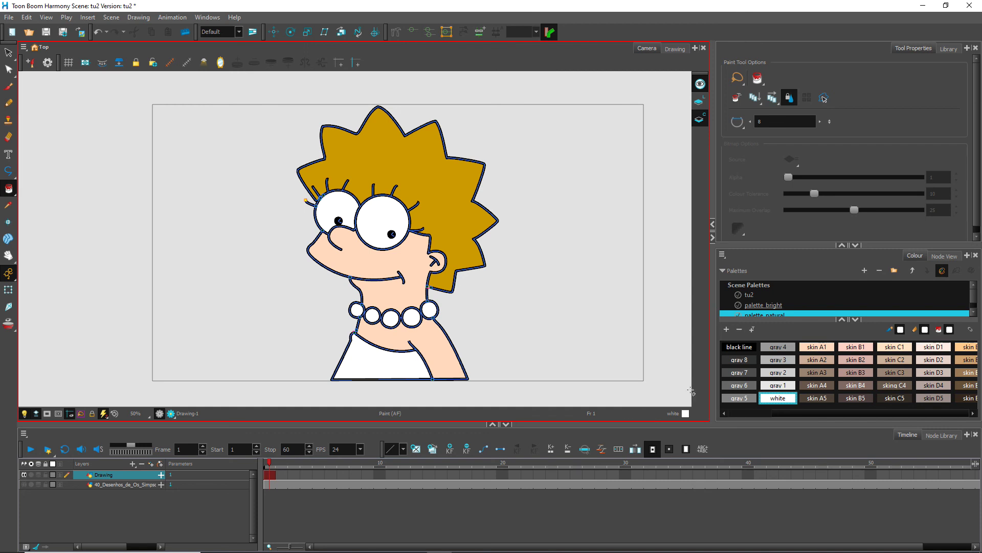
drag(817, 410, 958, 412)
click(958, 347)
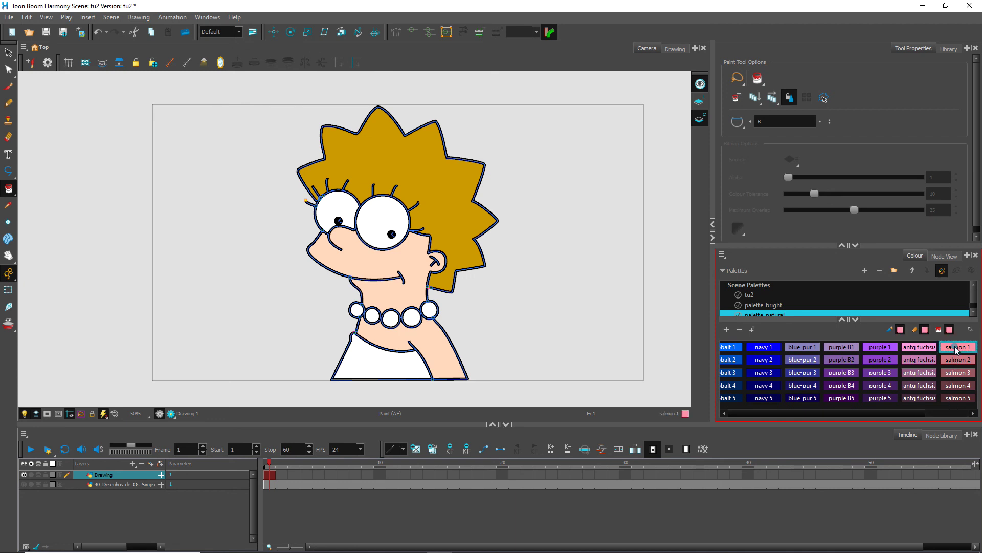
click(413, 365)
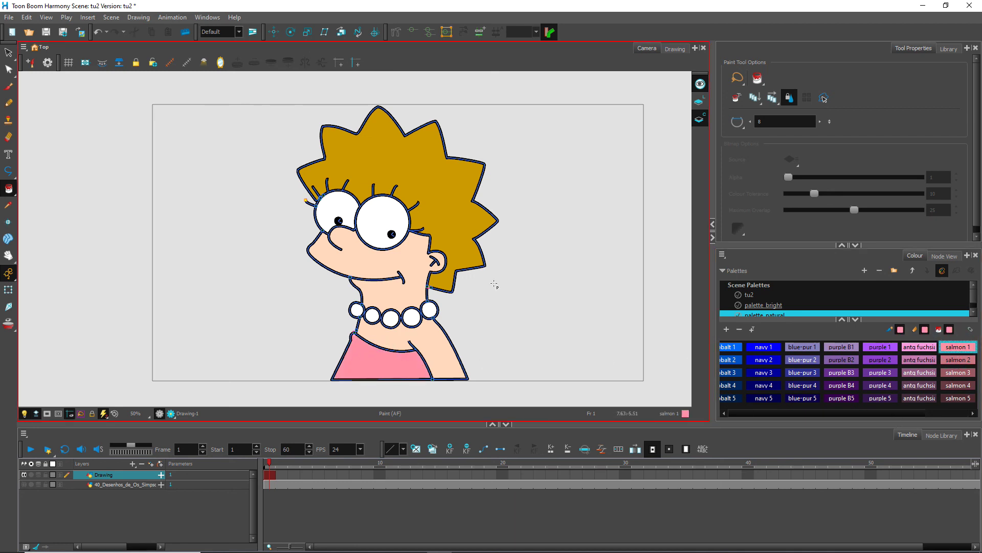
Check the Line Art and the painted Colour Art layers separately, and display both together again with Colour Art active.
click(700, 84)
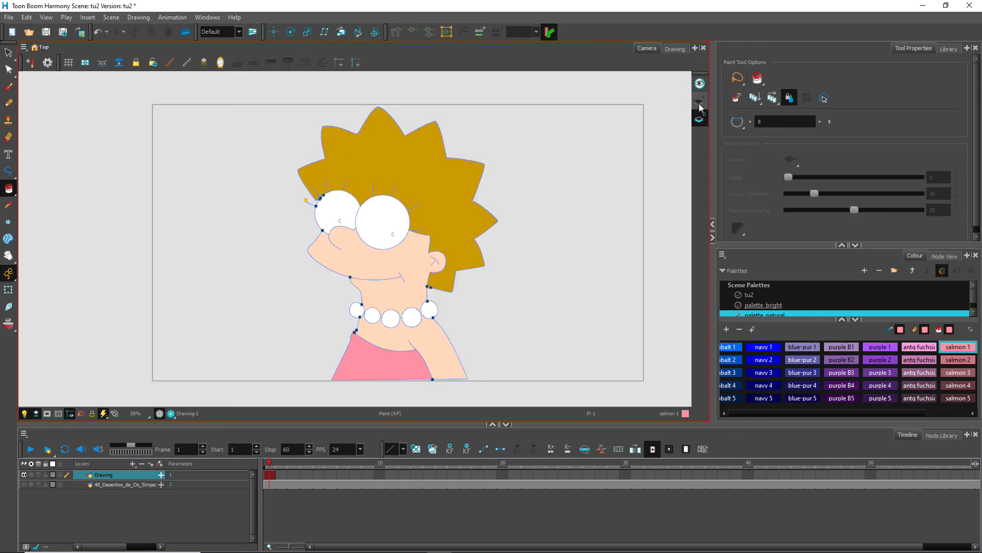
click(699, 104)
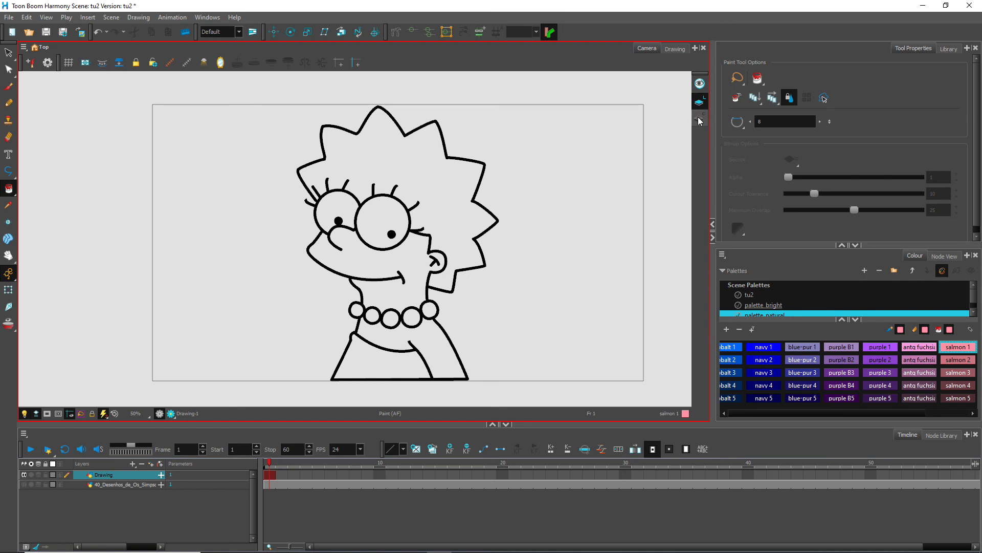
click(699, 118)
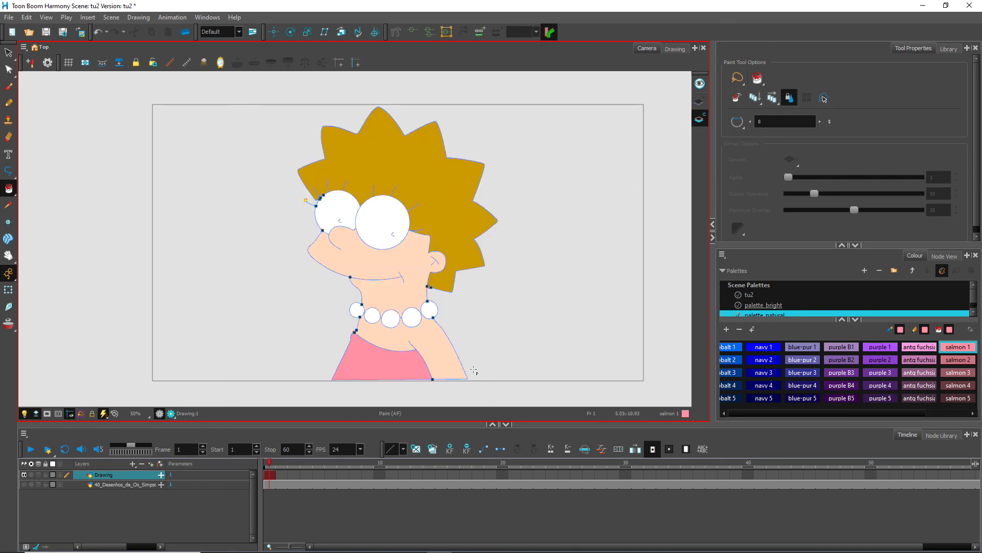
click(36, 414)
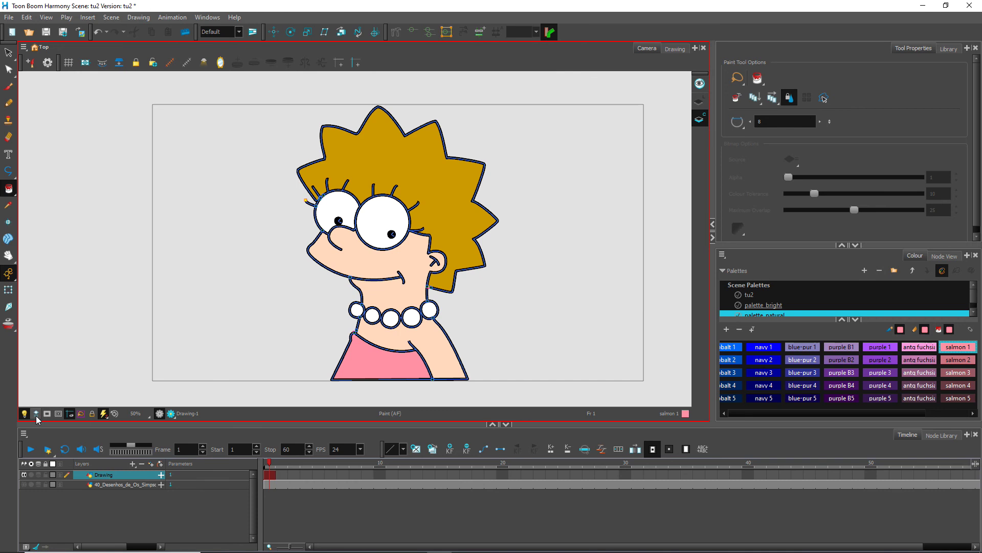
Activate the Line Art layer with the Select tool and inspect the painted girl in a full-screen Camera view, returning to the normal workspace.
click(699, 101)
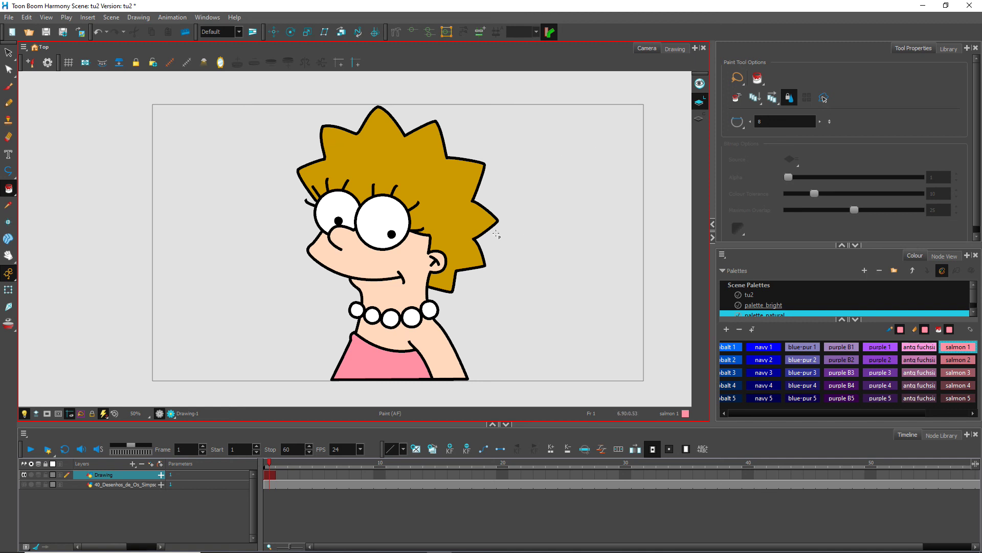
click(8, 52)
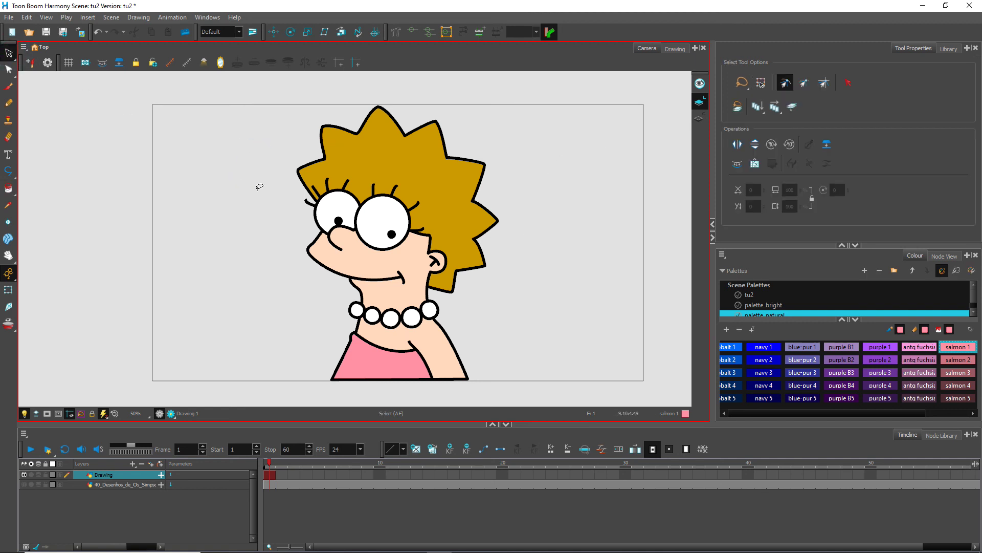
key(ctrl+f)
key(grave)
scroll(365, 219, up, 2)
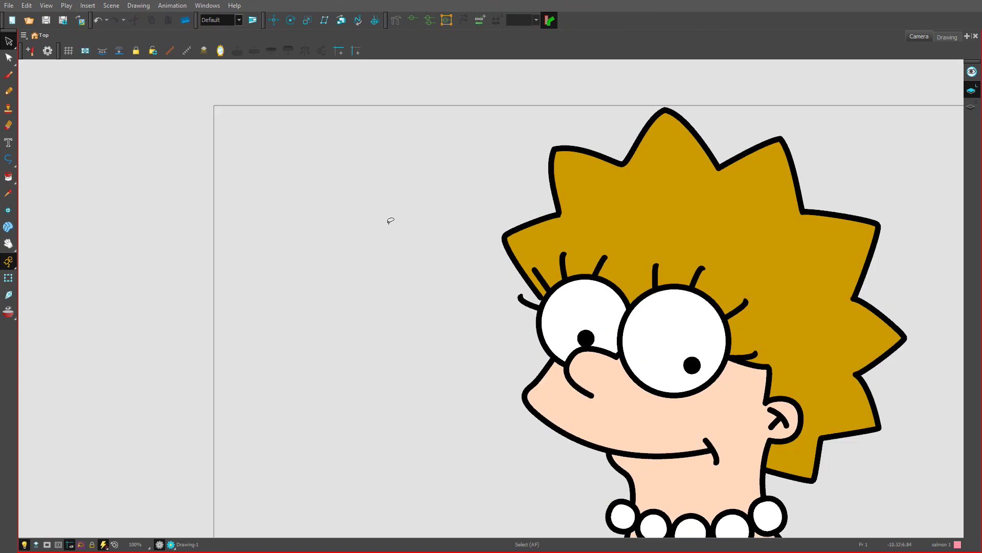
scroll(399, 220, up, 1)
scroll(445, 233, down, 3)
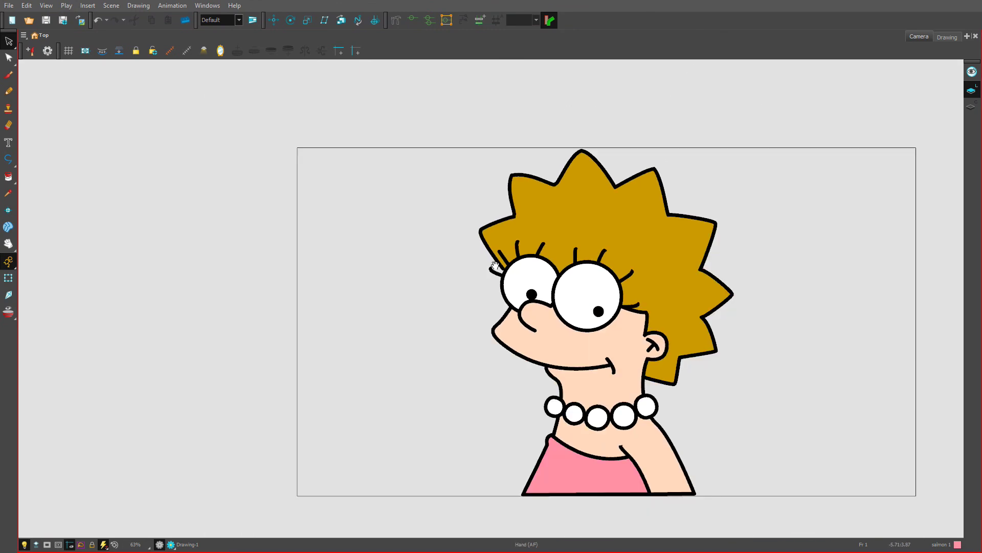
drag(495, 265, 373, 221)
scroll(393, 244, up, 1)
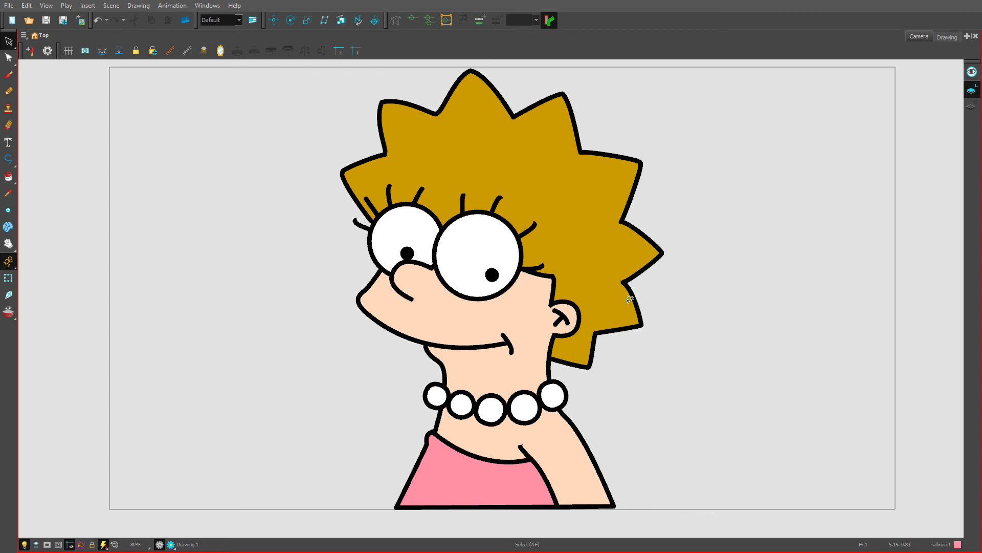
key(ctrl+shift+f)
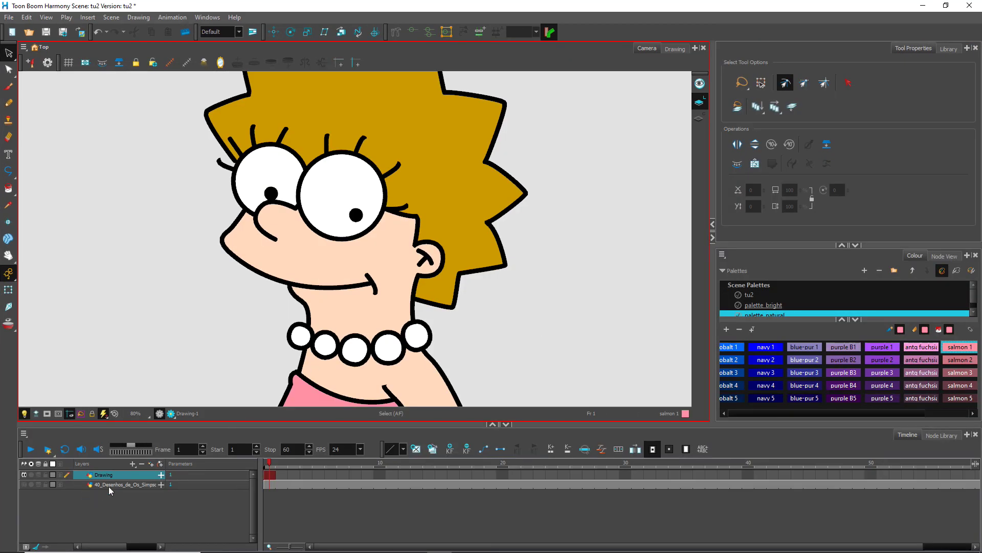
click(108, 475)
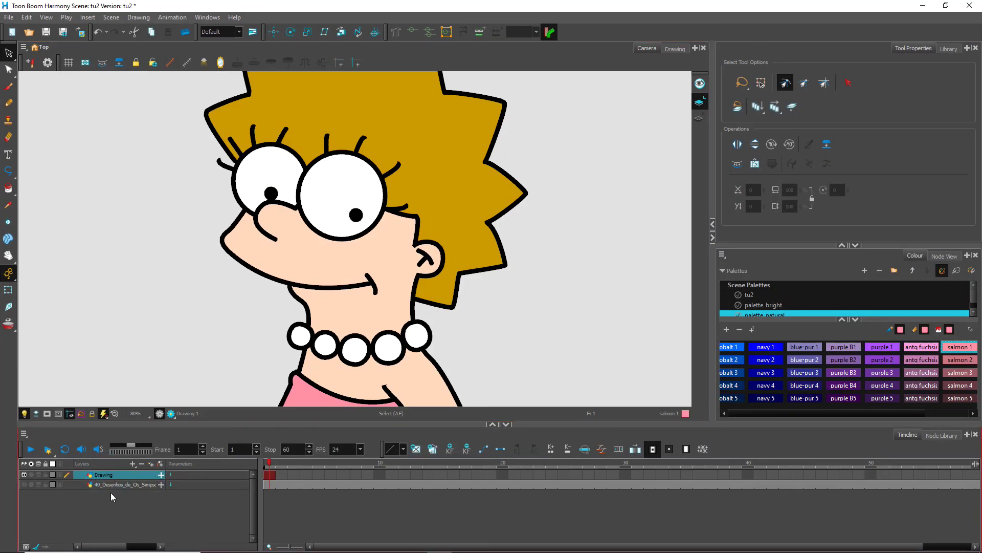
click(112, 485)
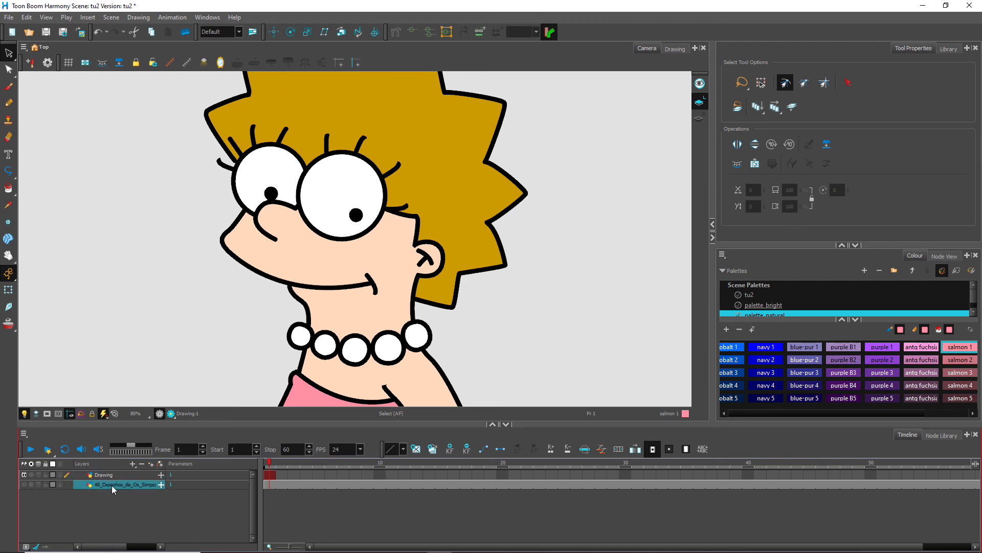
click(104, 476)
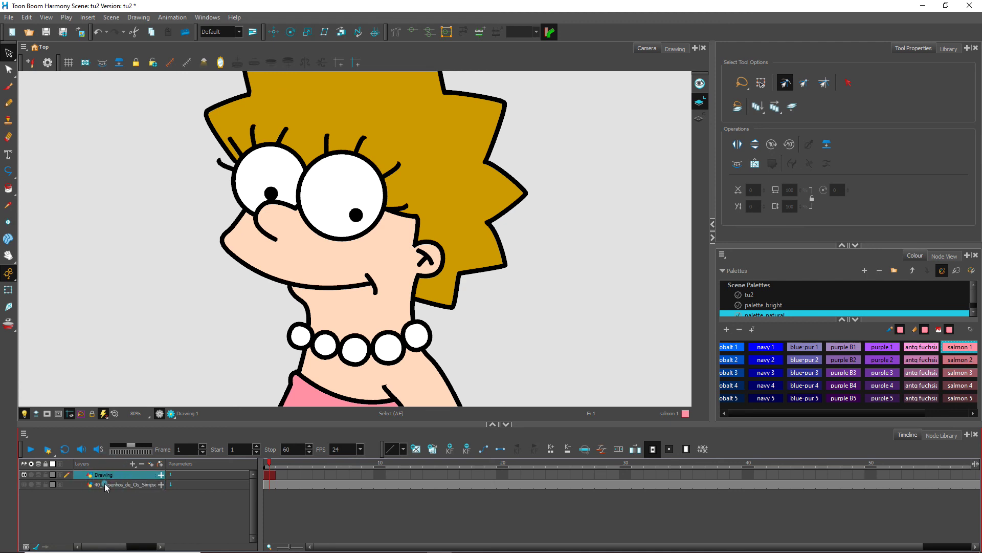
click(106, 484)
click(107, 474)
scroll(325, 262, down, 2)
scroll(326, 281, up, 1)
scroll(327, 287, down, 1)
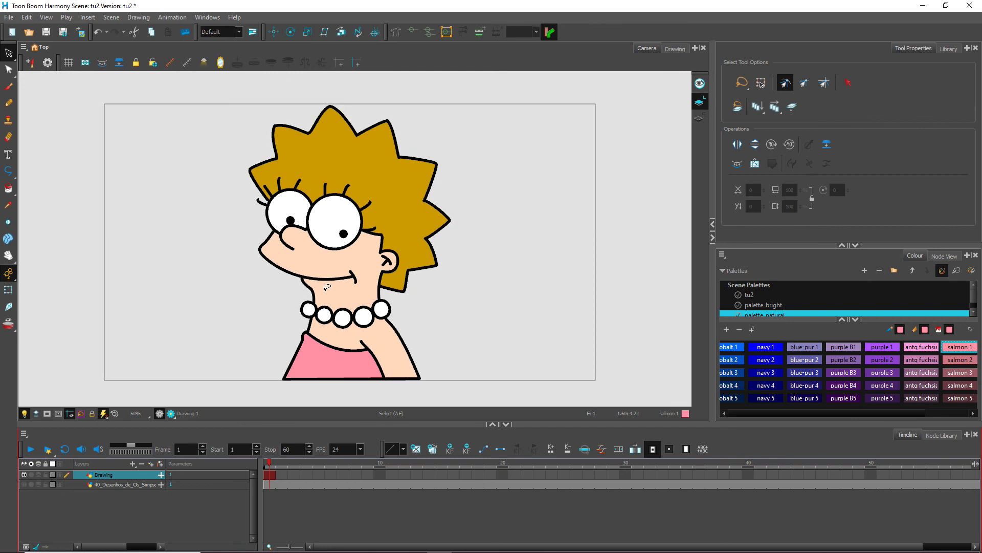